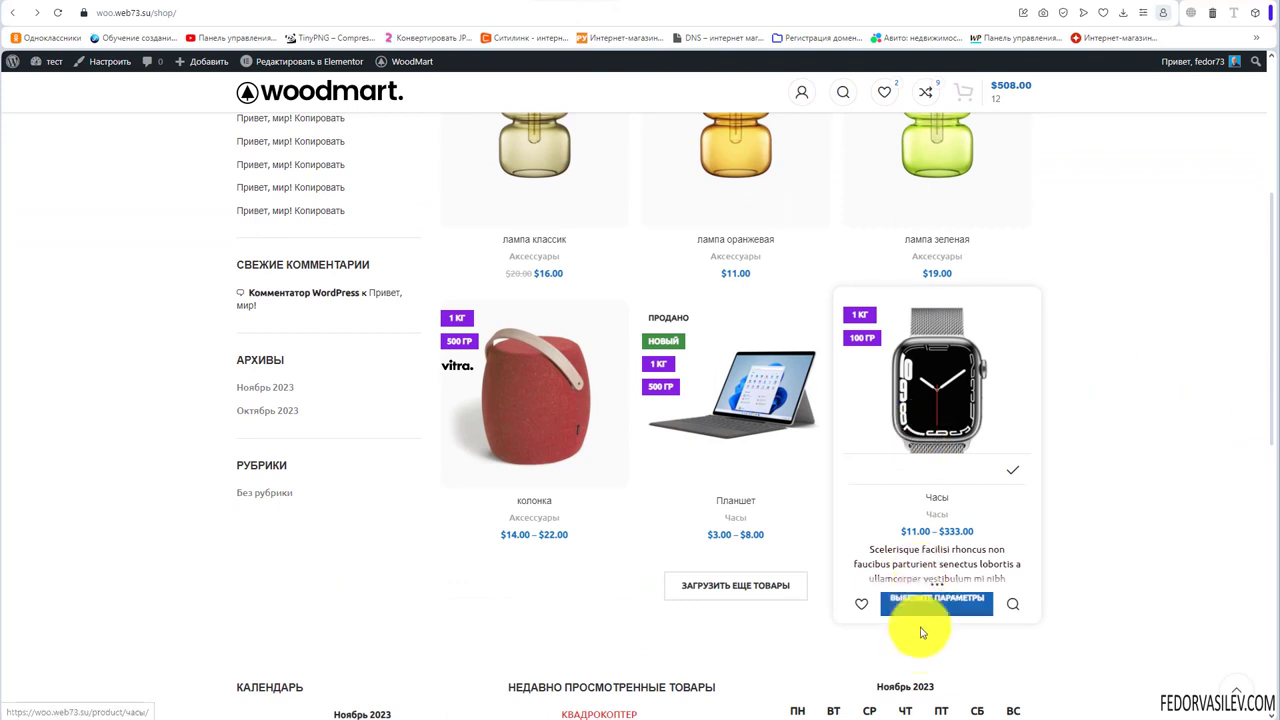
Try the on-card option choices in the shop: 100 ГР for Часы and the orange 1 КГ variant for колонка, closing колонка's options
left_click(922, 604)
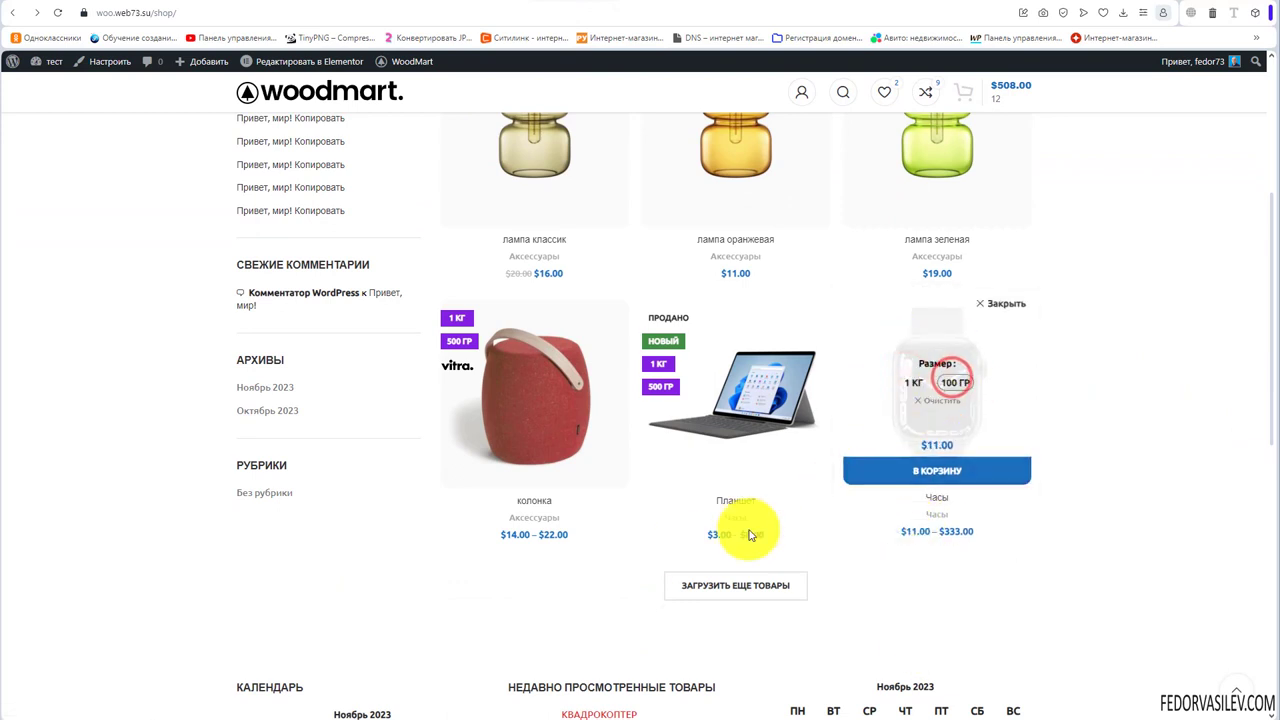
left_click(517, 558)
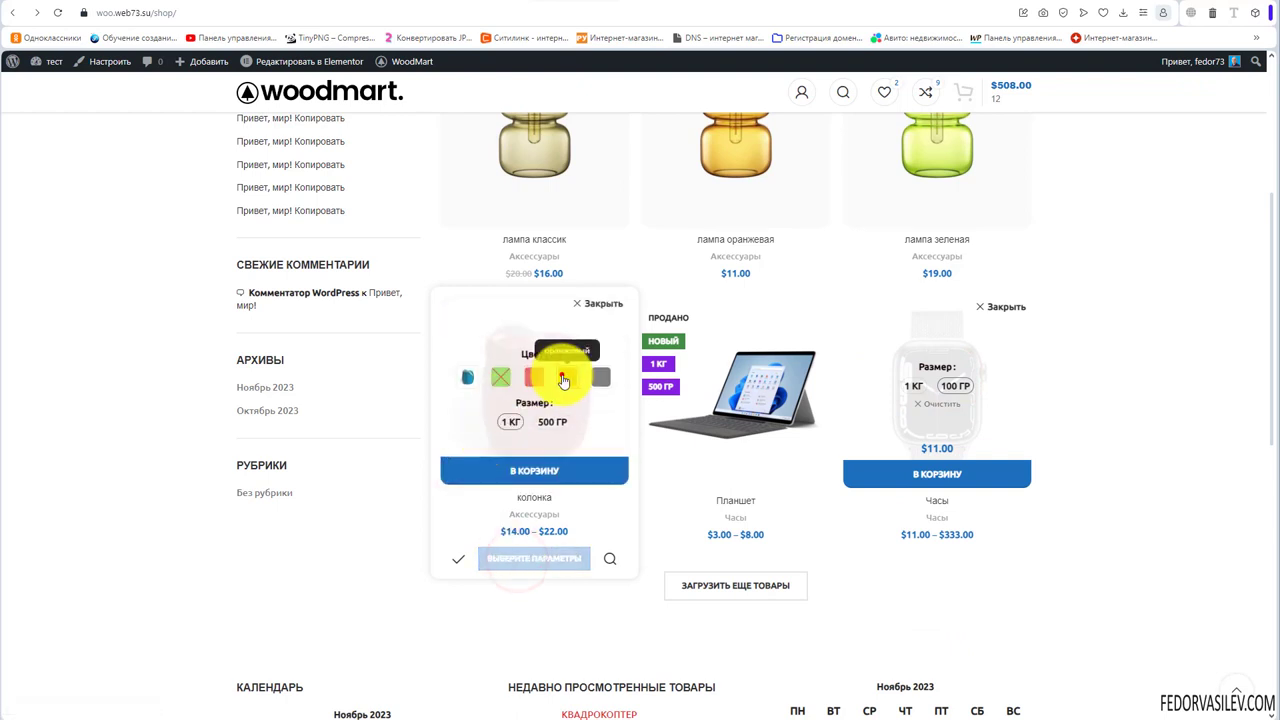
left_click(563, 378)
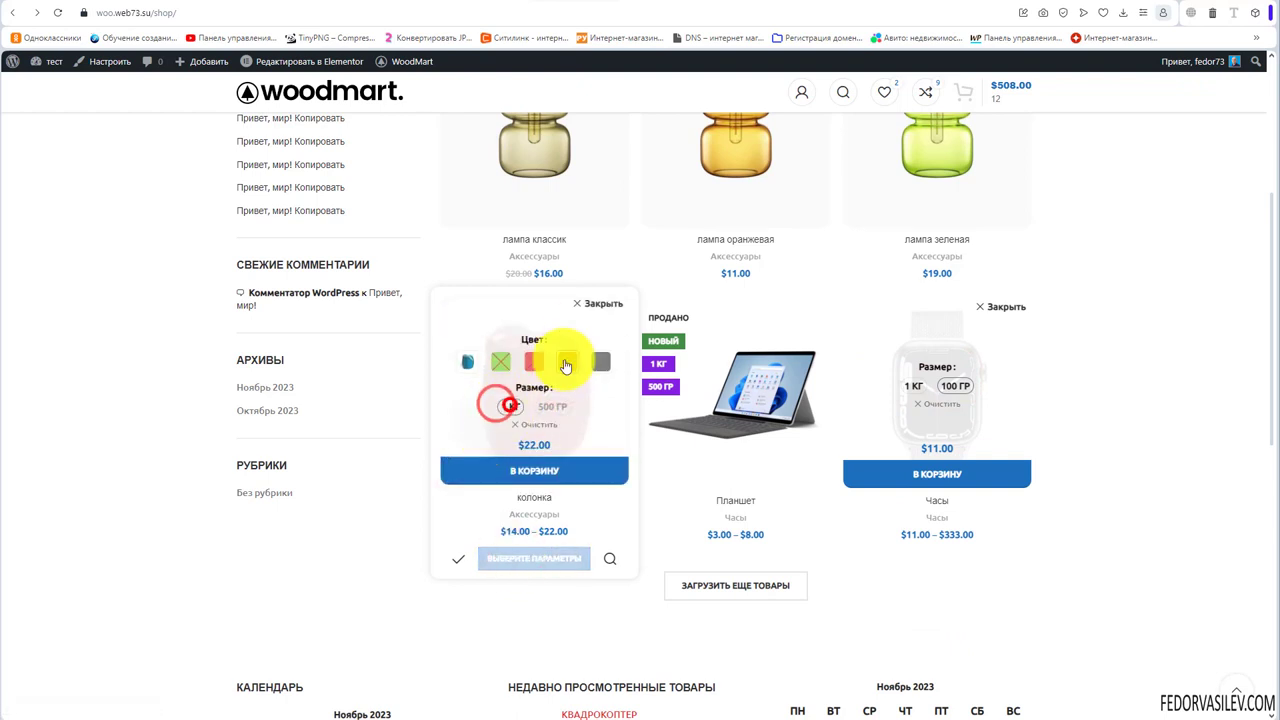
left_click(598, 304)
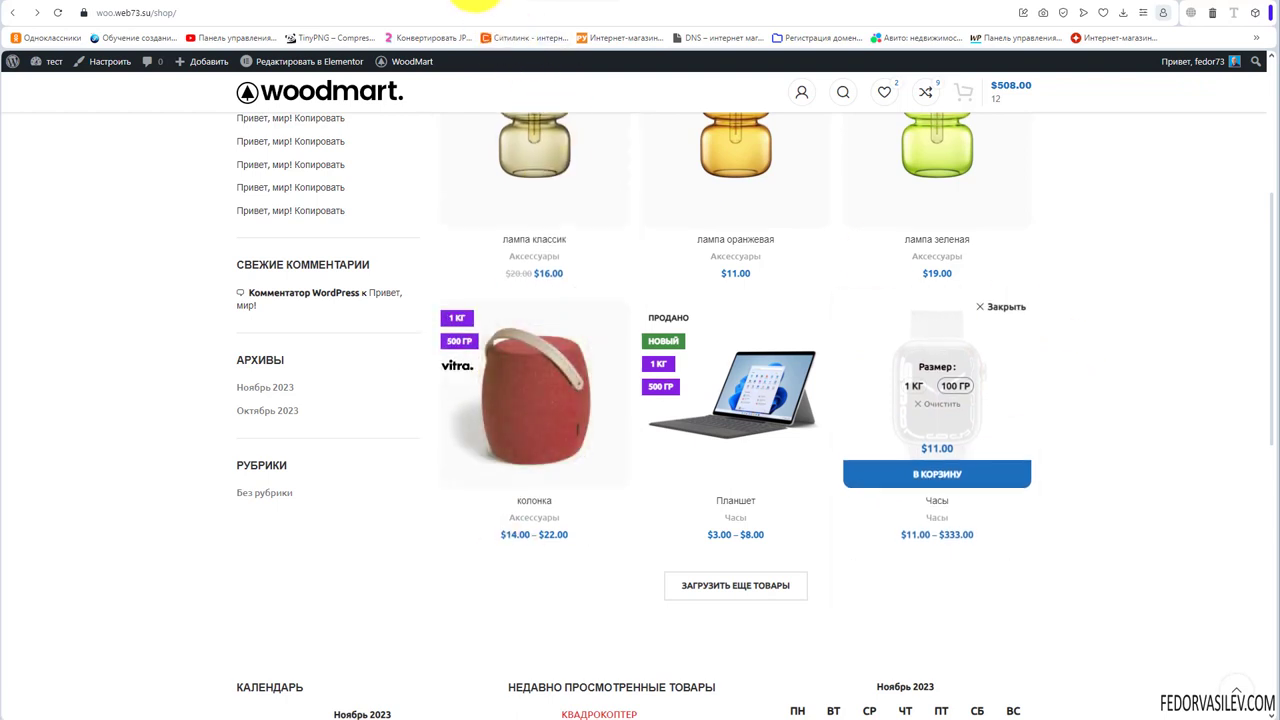
In the theme settings for product styles, set the product hover effect to the last variant of the second row and save
left_click(475, 3)
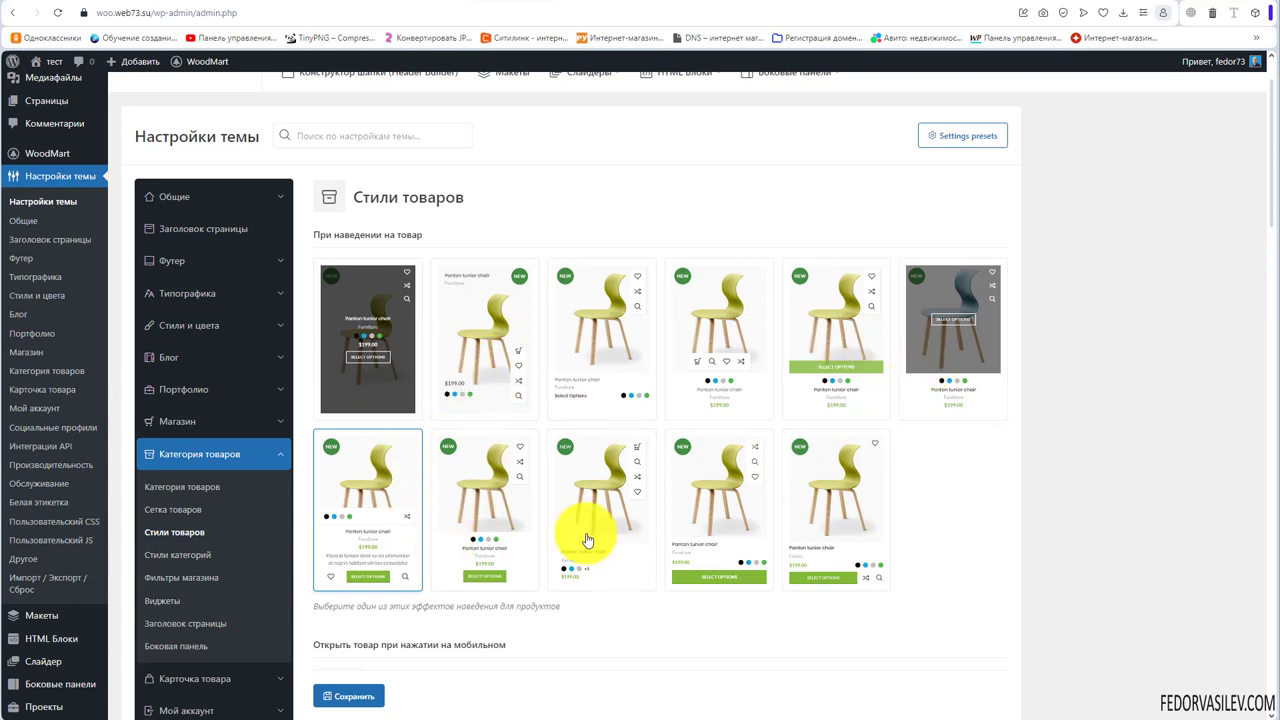
left_click(834, 507)
scroll(1020, 550, "down", 2)
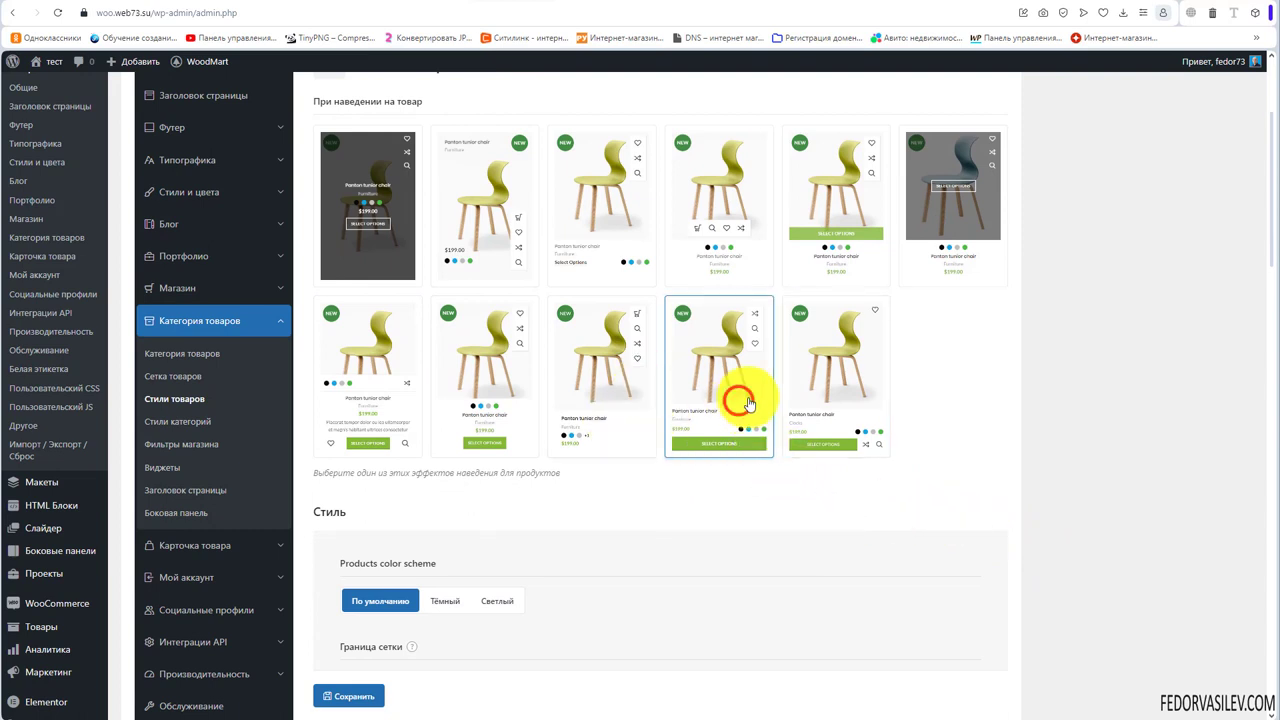
left_click(820, 375)
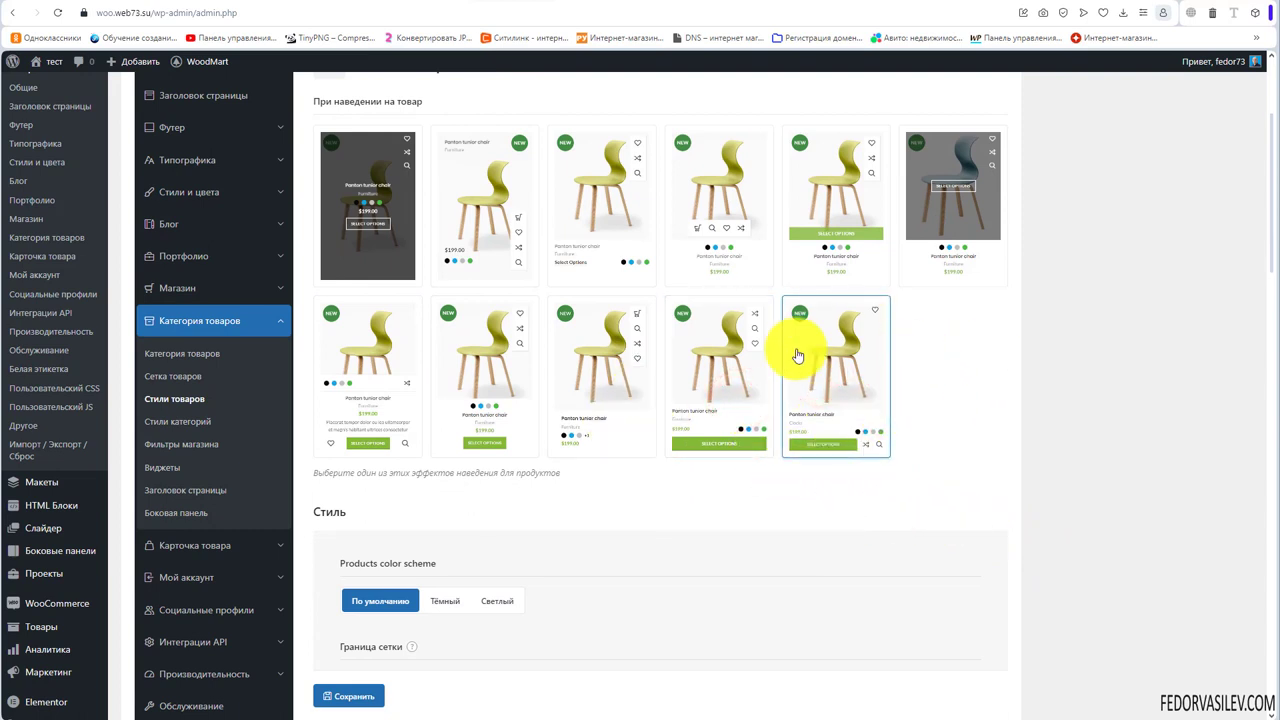
left_click(335, 703)
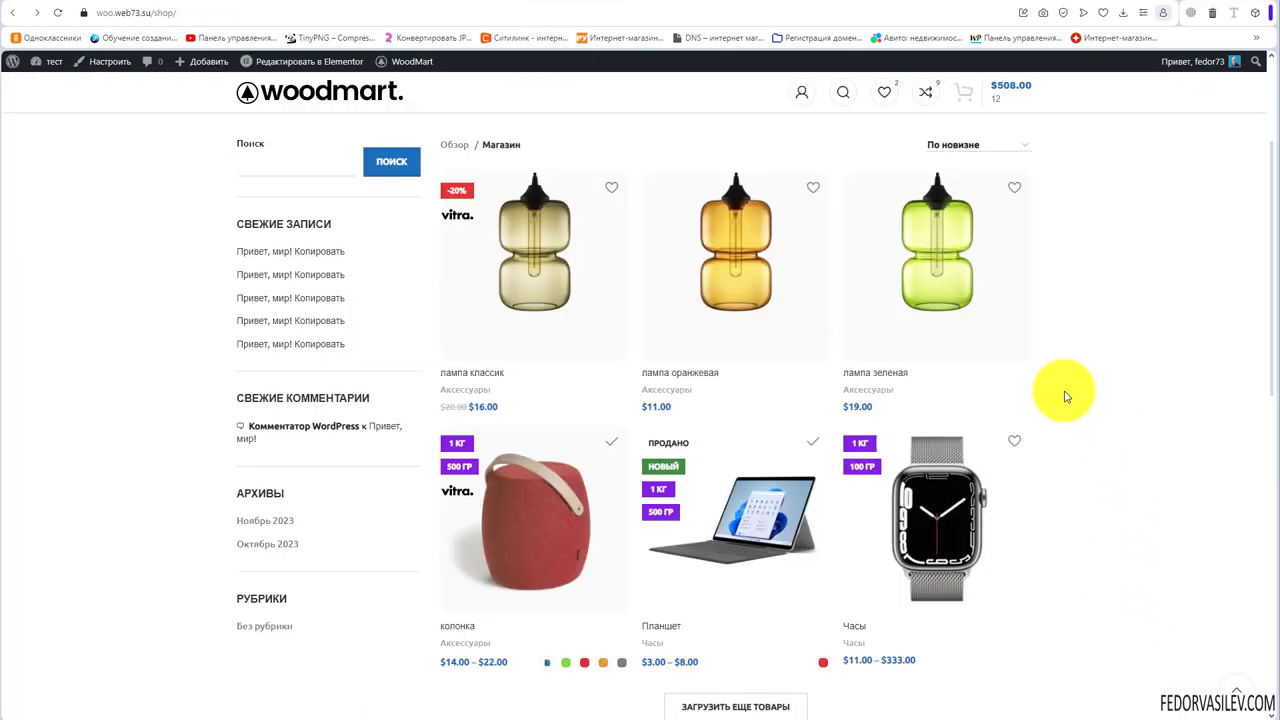
Examine the layout and hover behaviour of the lamp and Планшет cards on the shop page
mouse_move(980, 315)
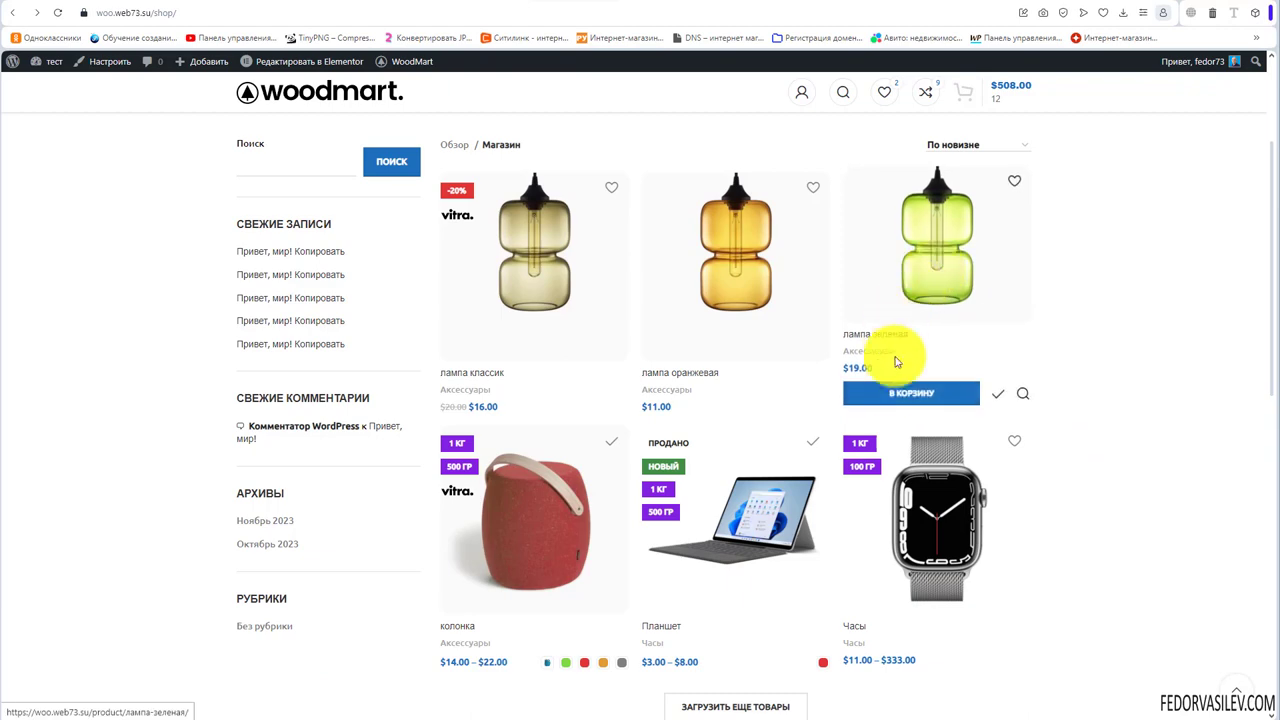
scroll(728, 327, "down", 3)
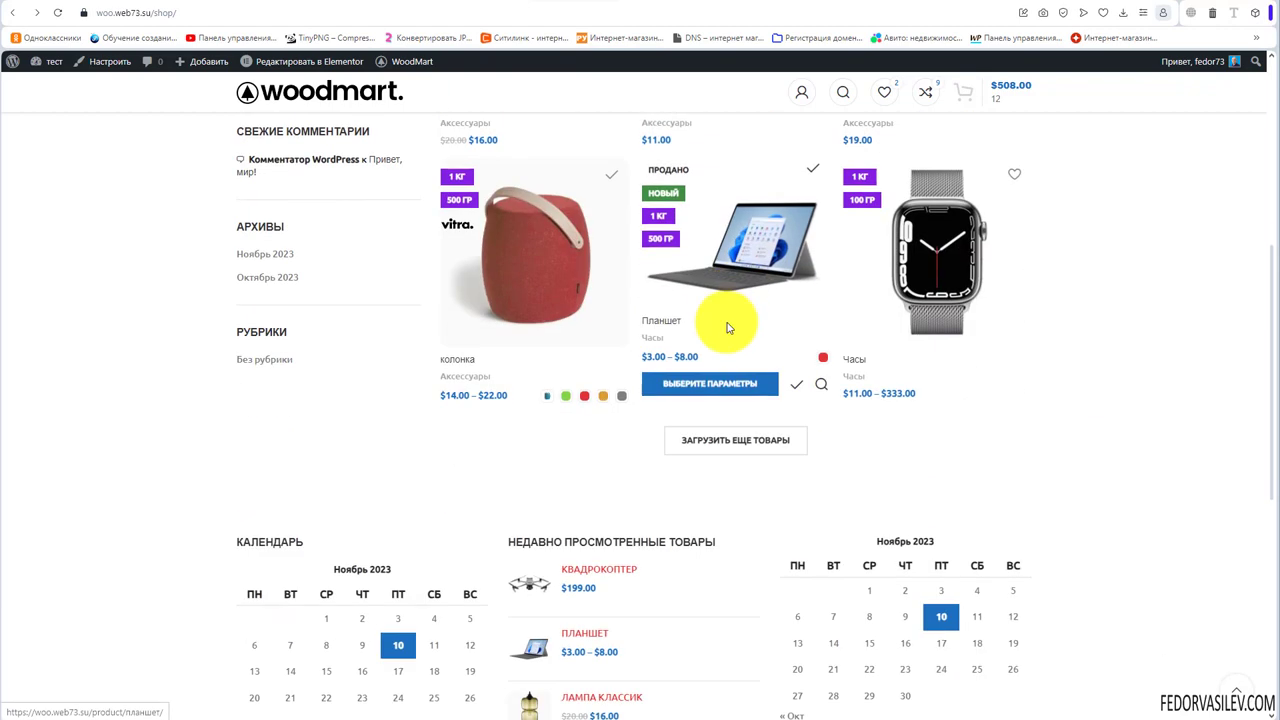
scroll(1194, 394, "up", 1)
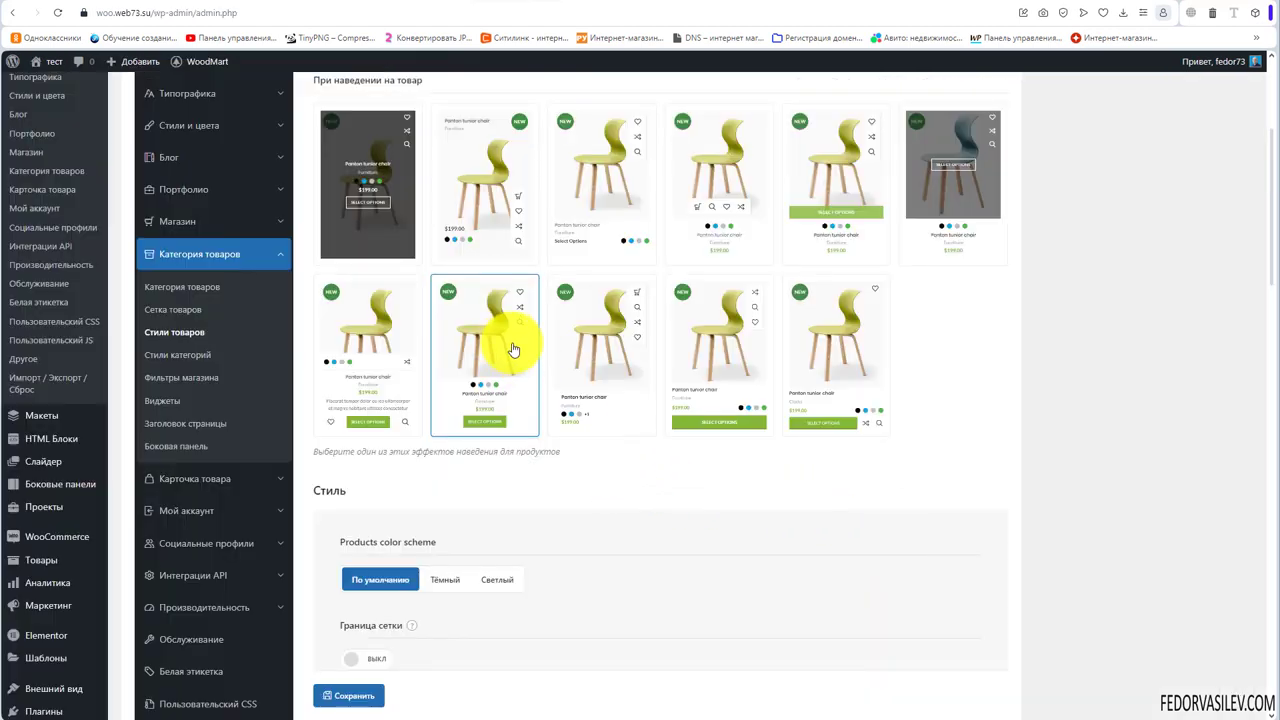
Go through the product hover effects in the theme settings and select the first one in the second row, with the description text
left_click(609, 349)
left_click(700, 355)
scroll(850, 320, "down", 1)
left_click(842, 305)
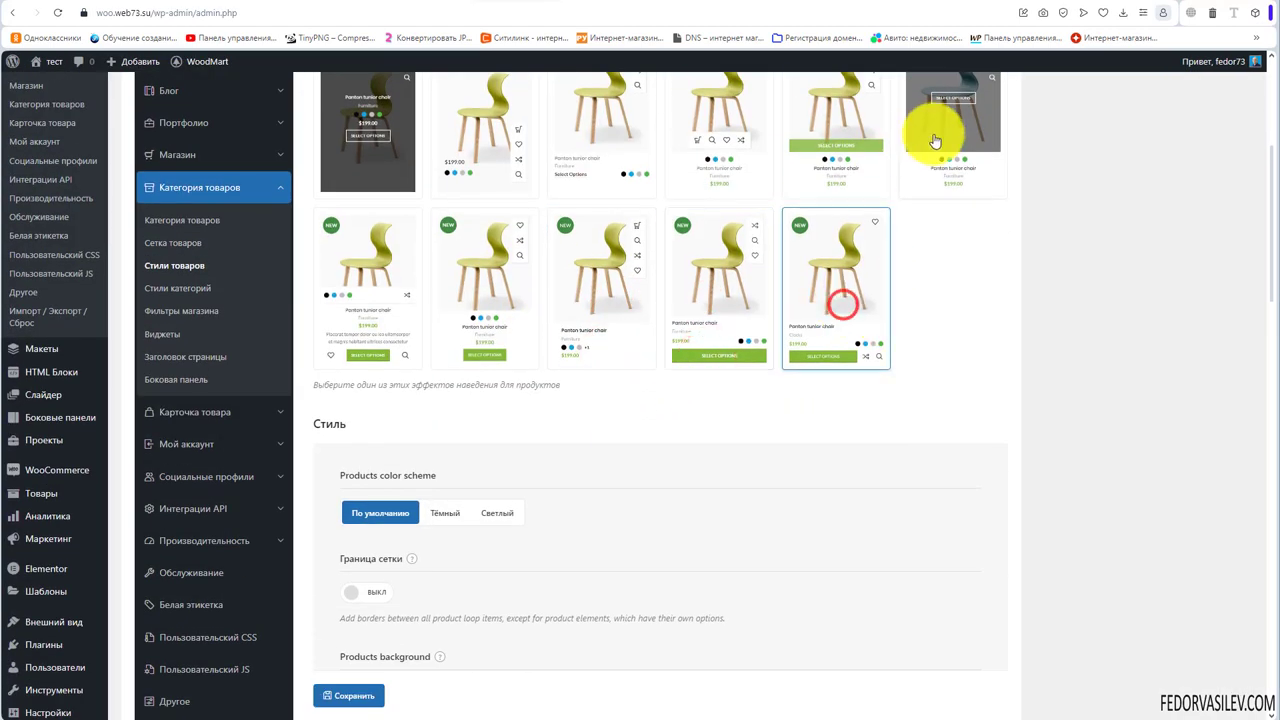
left_click(935, 141)
left_click(849, 143)
left_click(688, 135)
left_click(601, 133)
left_click(512, 134)
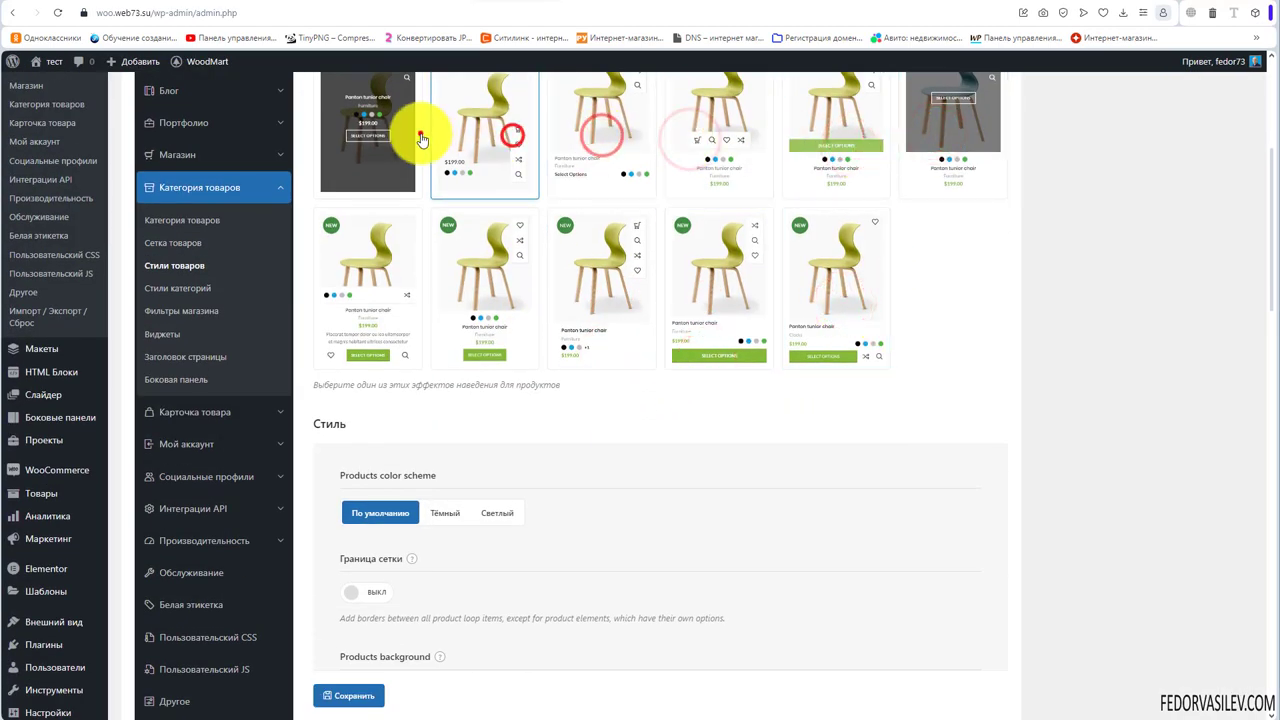
left_click(405, 132)
left_click(349, 296)
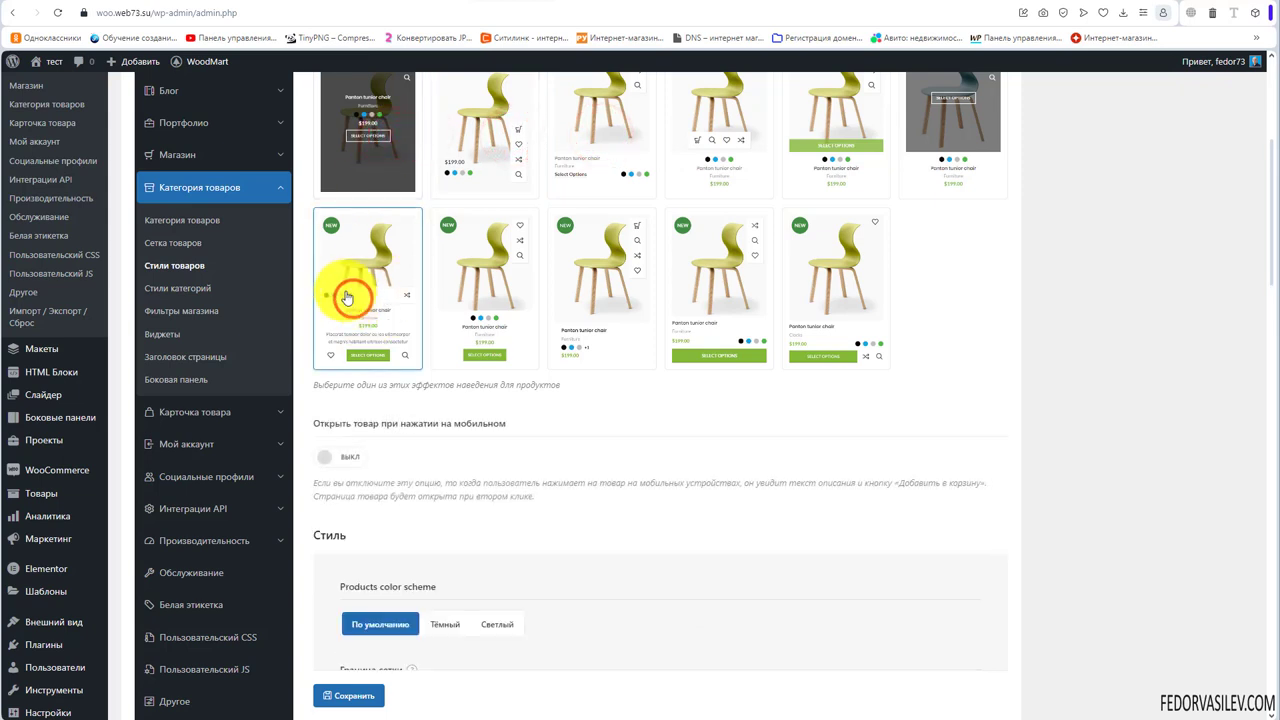
left_click(463, 288)
left_click(369, 283)
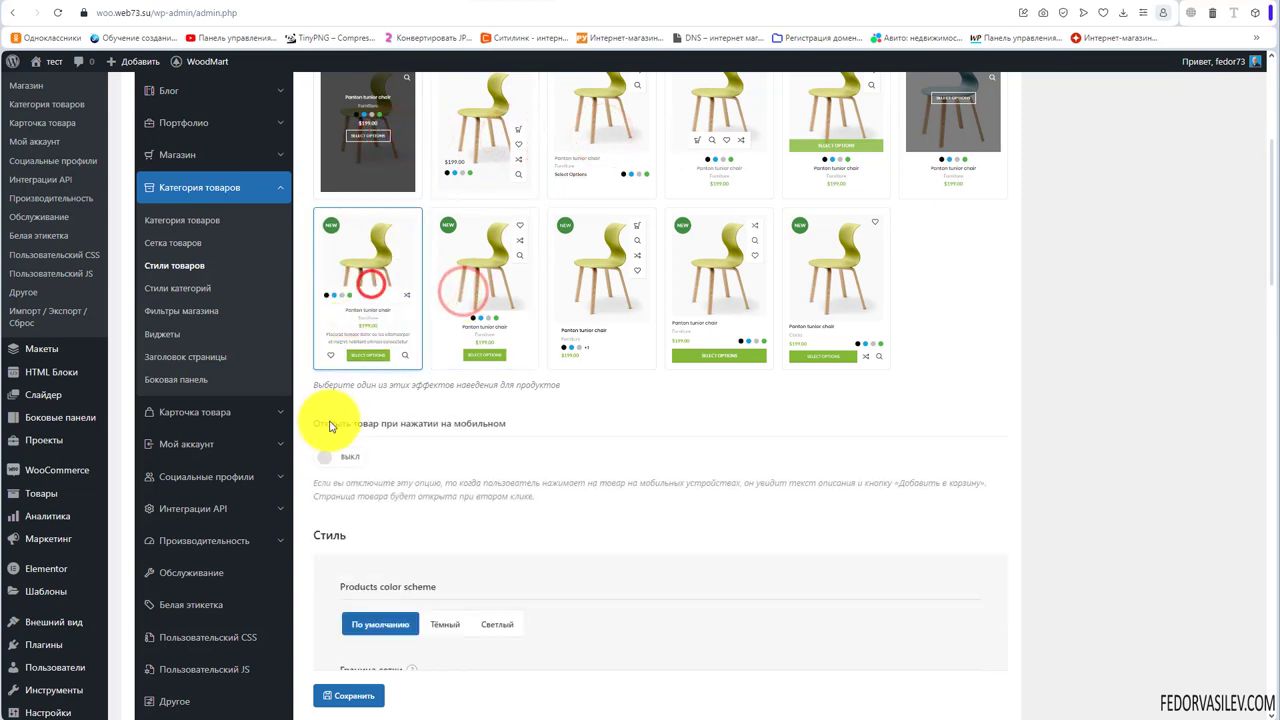
Turn on the option «Открыть товар при нажатии на мобильном» for the selected hover effect
left_click(332, 459)
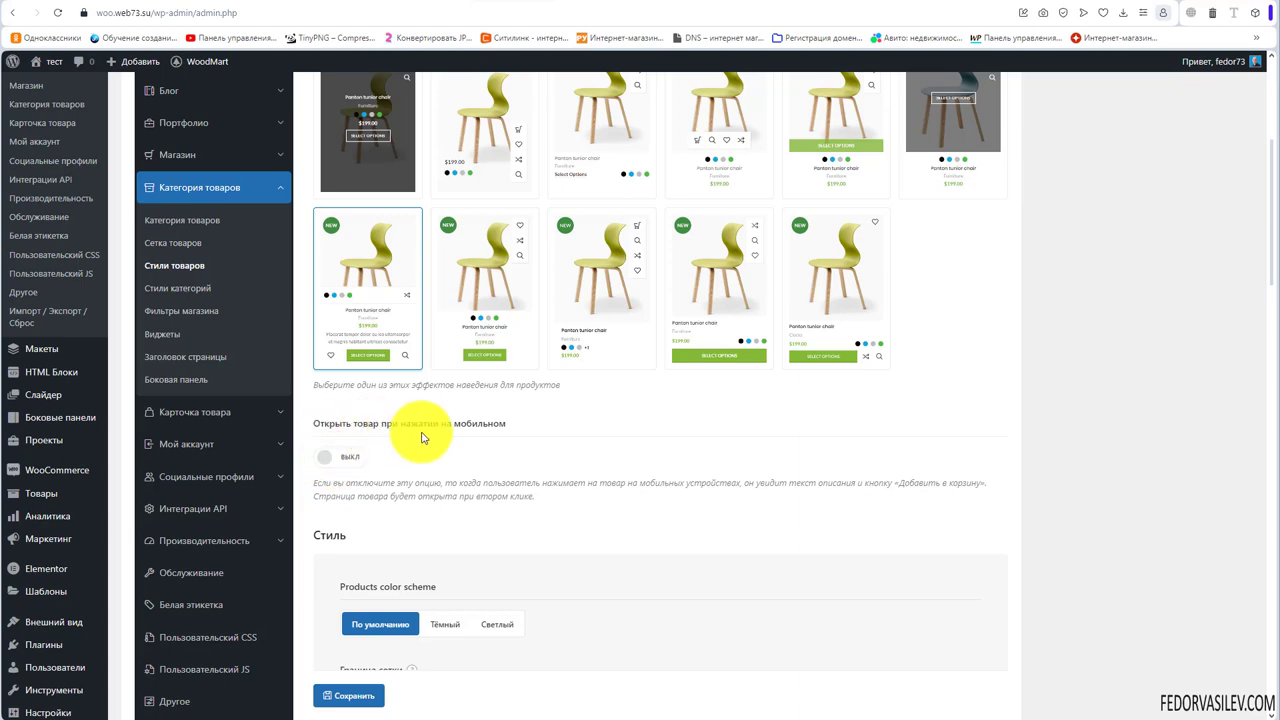
left_click(343, 462)
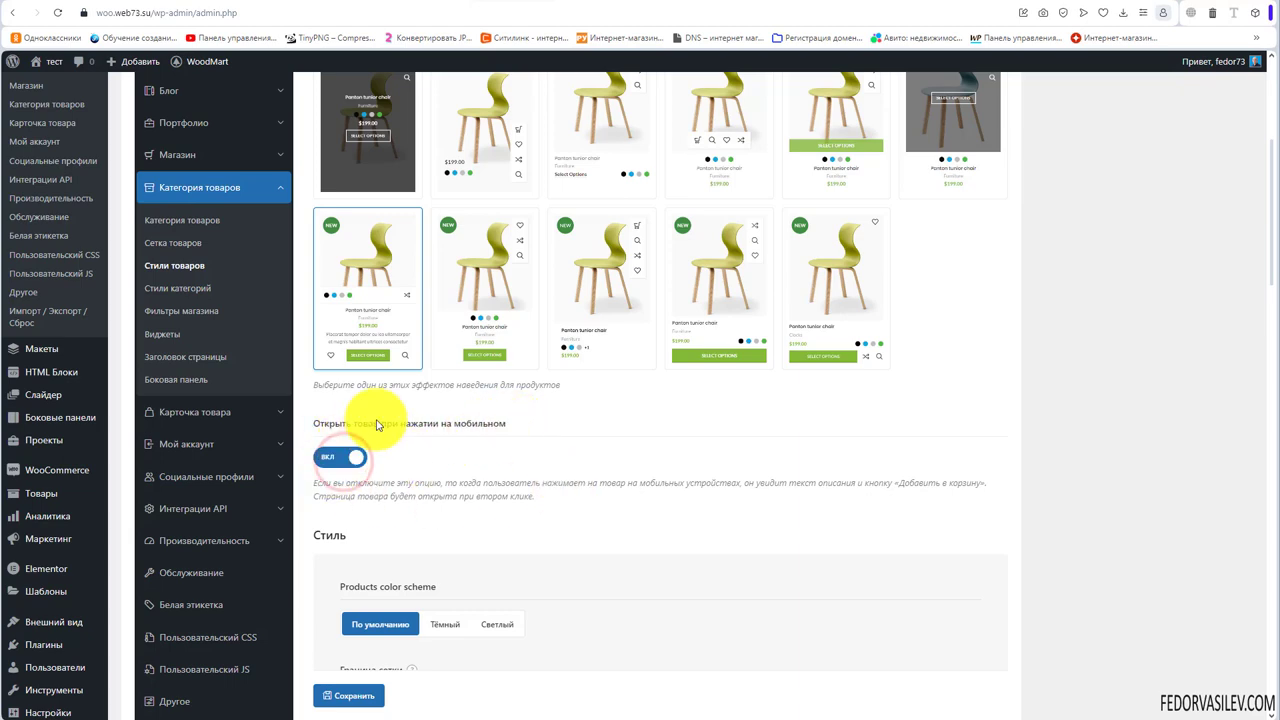
Try the Тёмный and Светлый options of Products color scheme and return it to По умолчанию
scroll(590, 398, "down", 4)
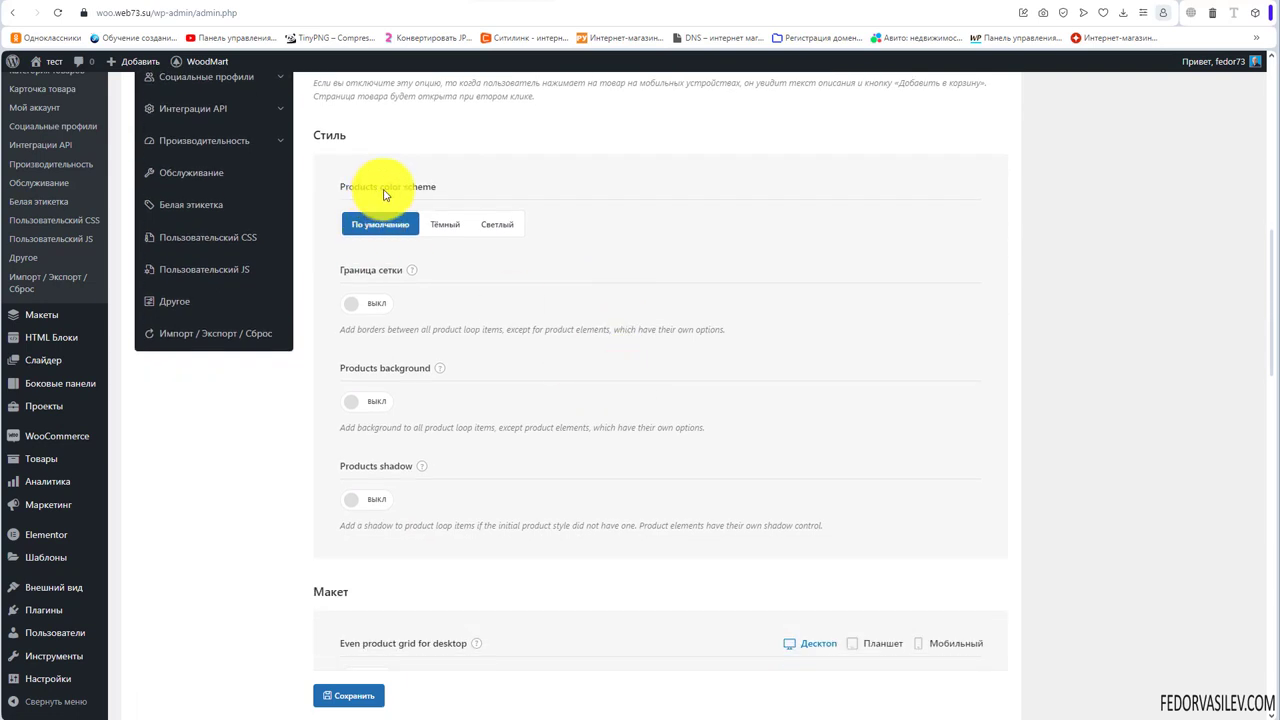
left_click(446, 226)
left_click(494, 225)
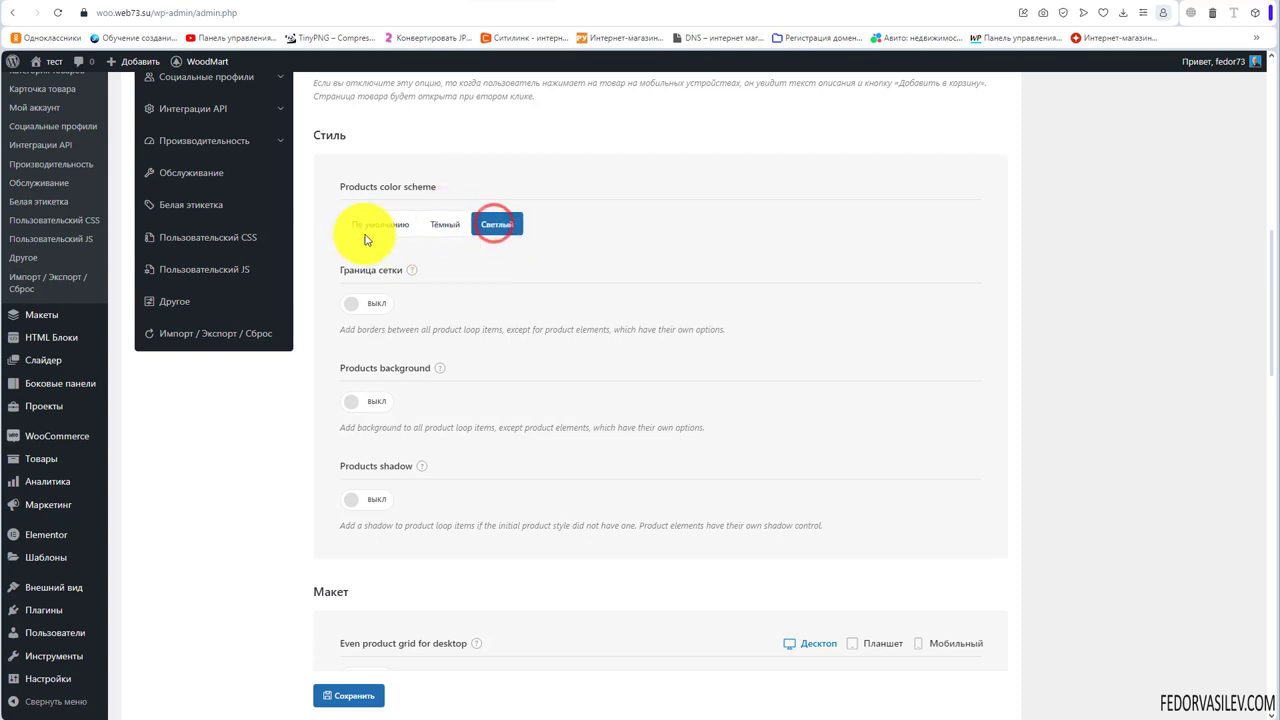
Preview and turn on «Граница сетки» for the products, with Bordered grid style set to Inside
scroll(430, 300, "up", 2)
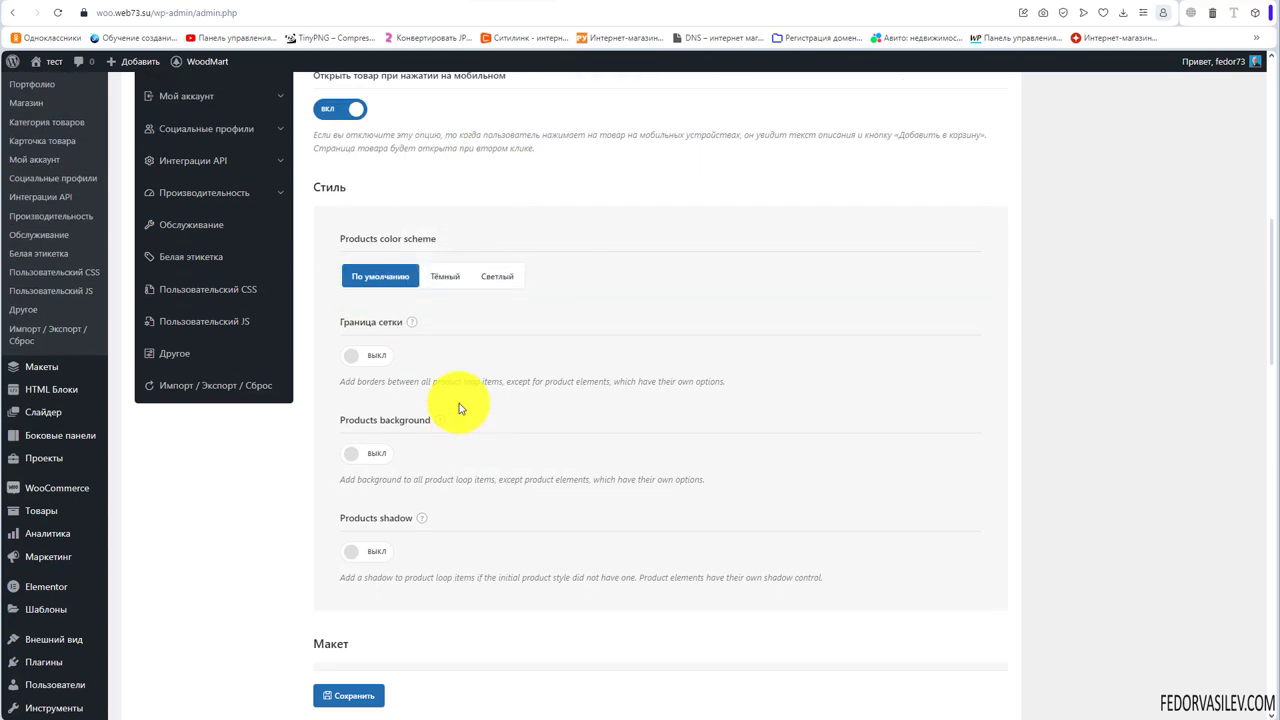
mouse_move(414, 406)
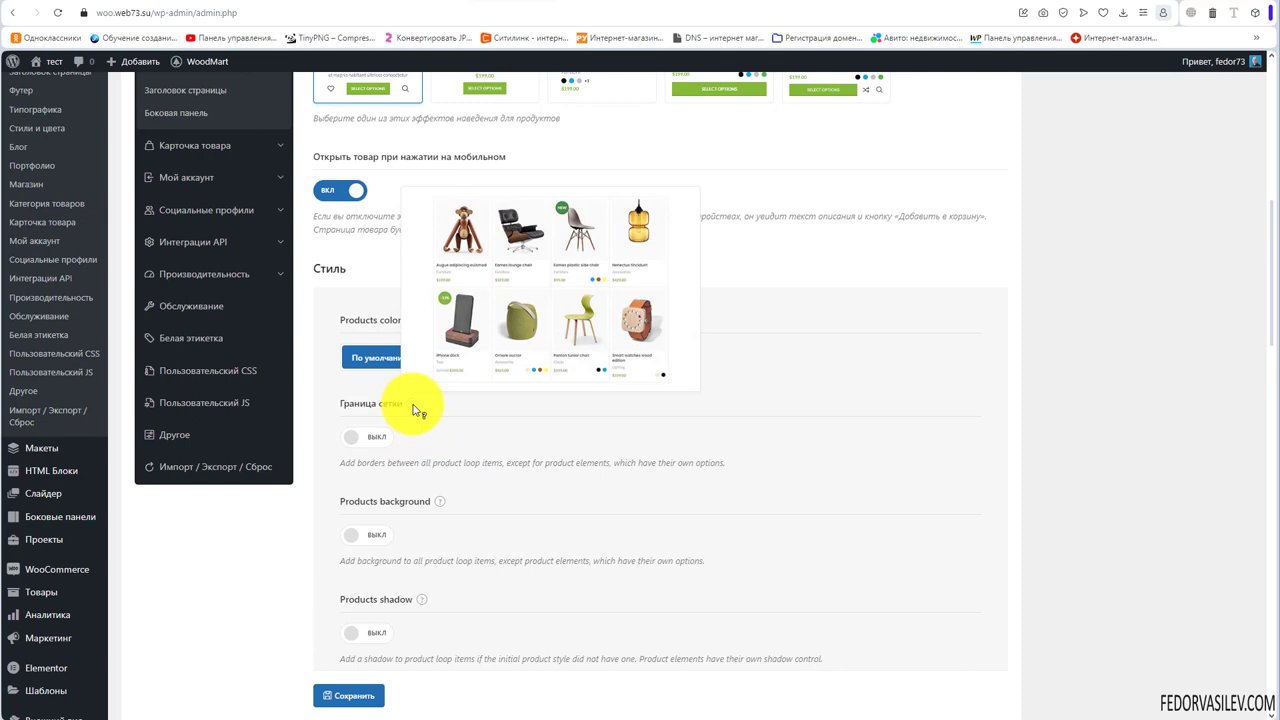
left_click(380, 442)
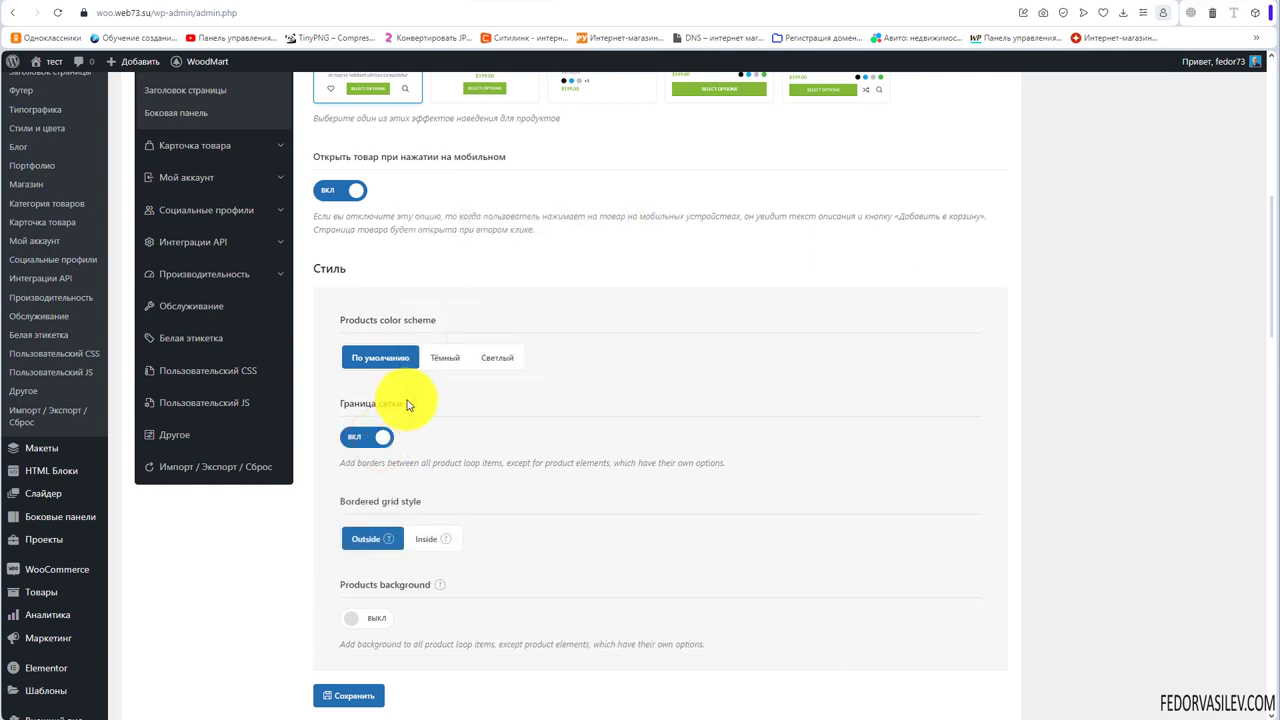
left_click(372, 437)
mouse_move(420, 408)
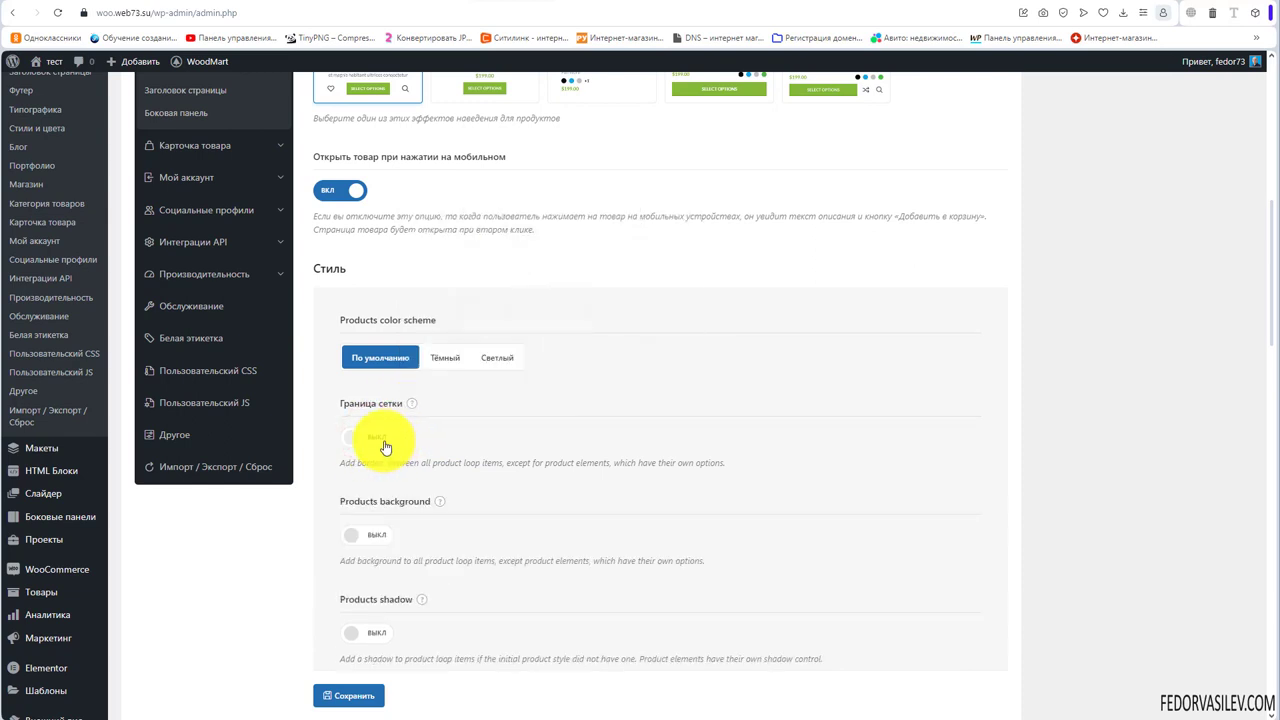
left_click(378, 438)
left_click(369, 444)
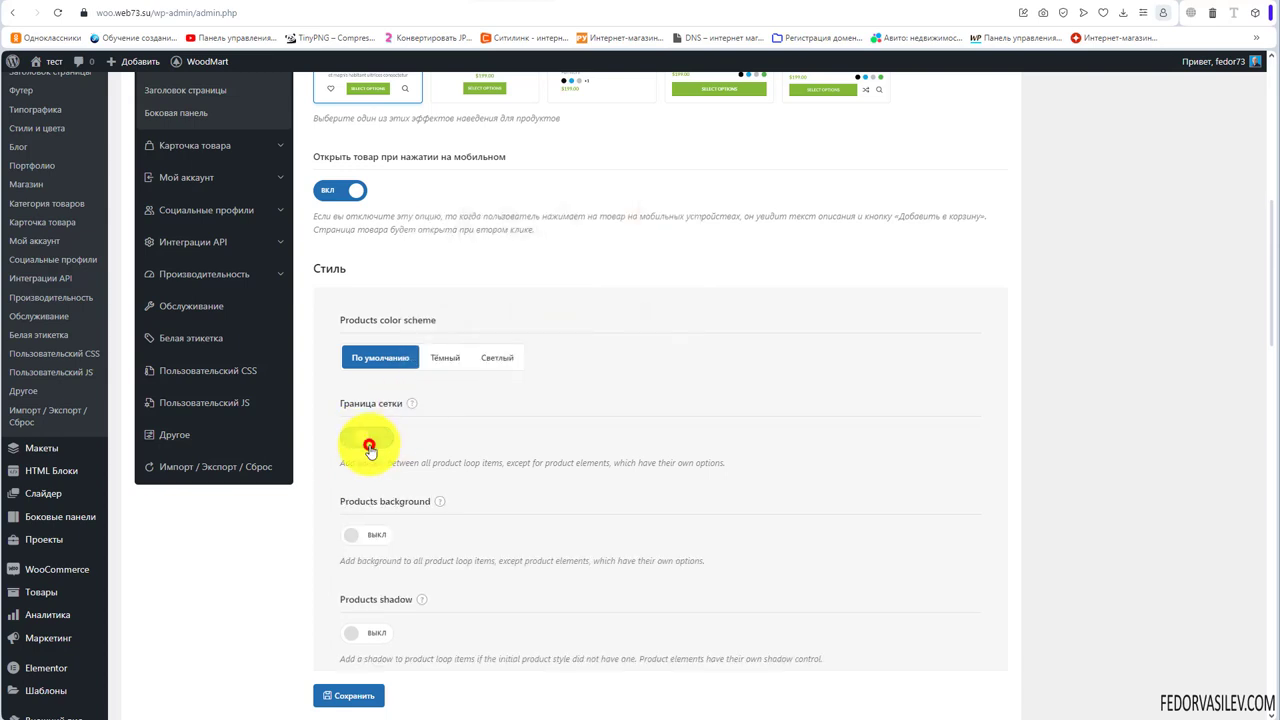
left_click(379, 439)
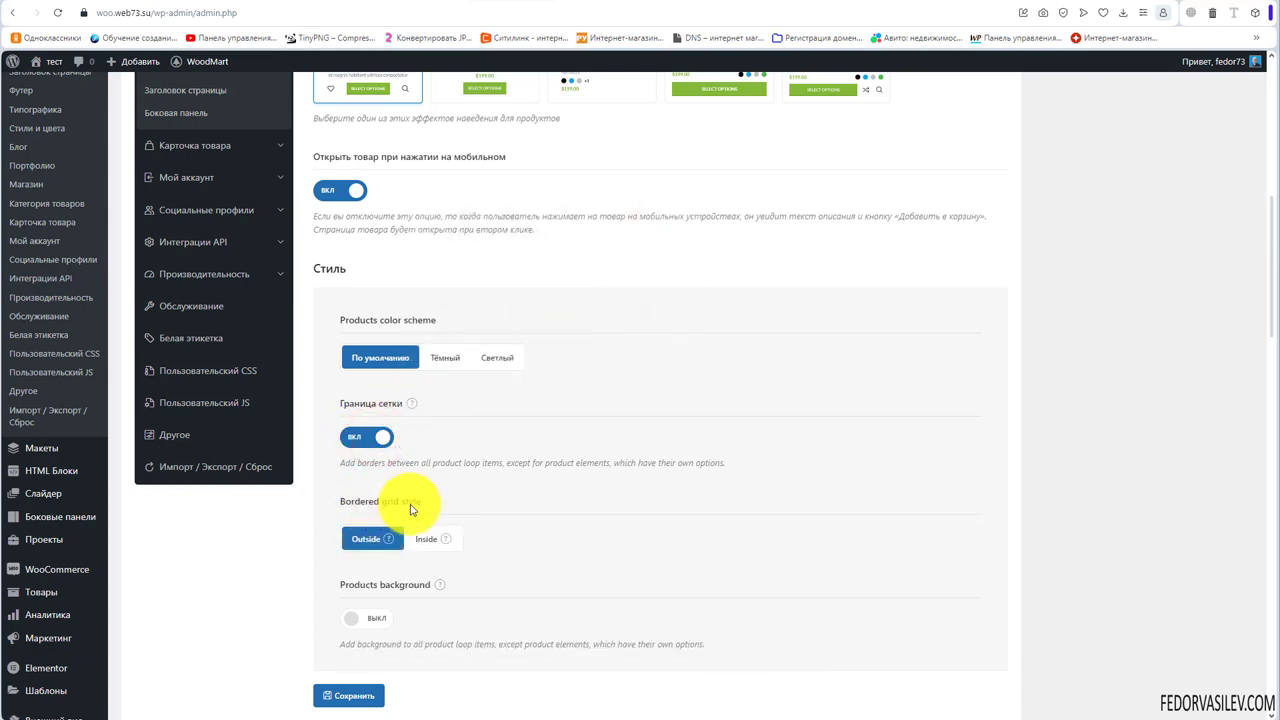
left_click(426, 539)
scroll(340, 383, "down", 1)
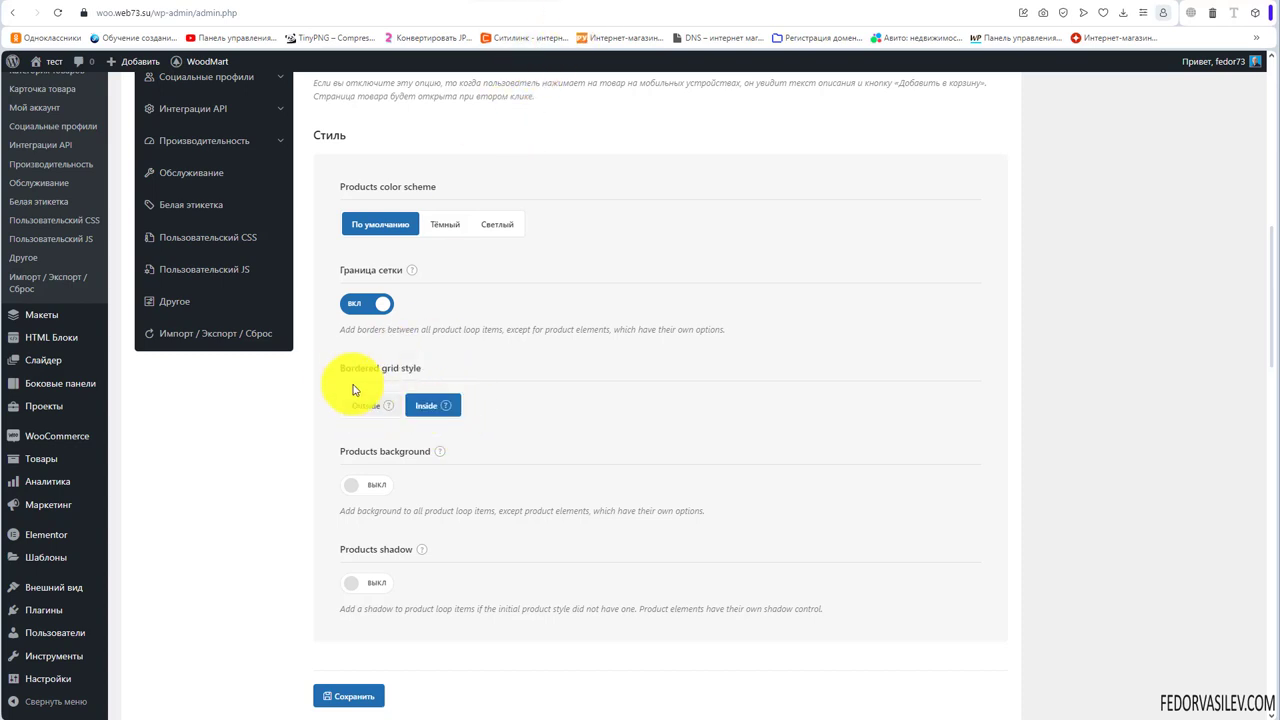
left_click_drag(338, 369, 421, 371)
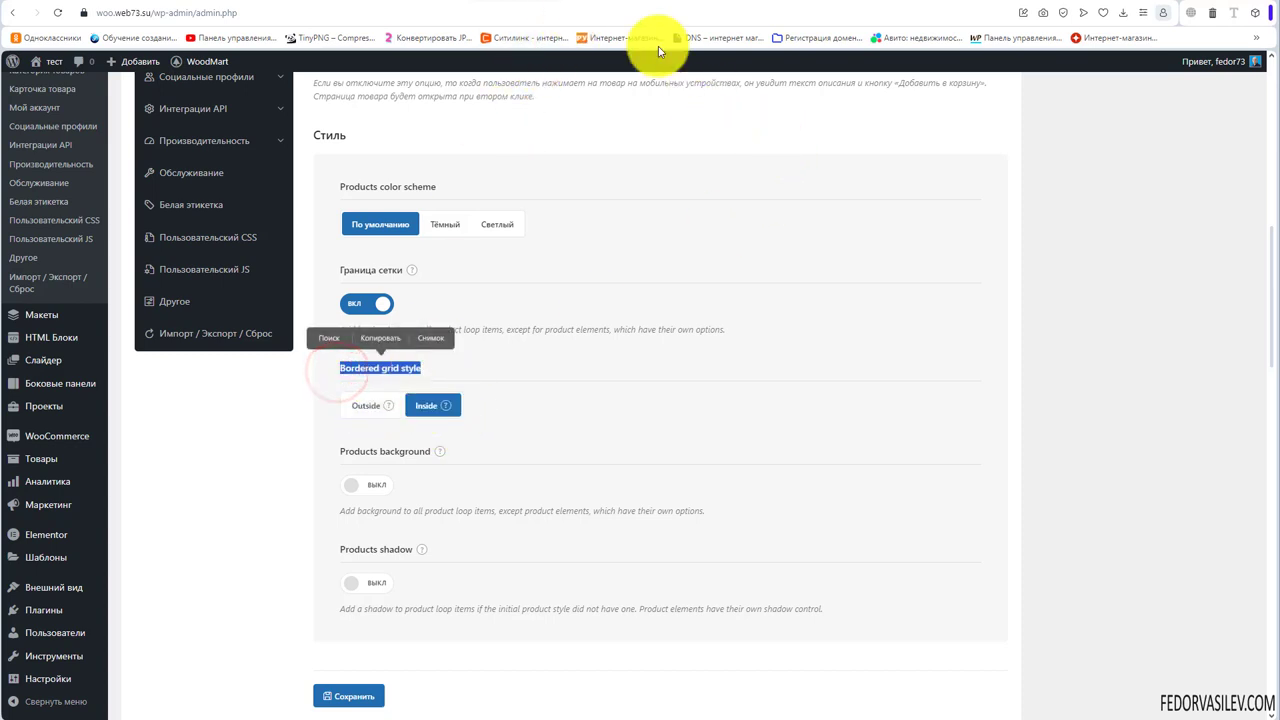
Examine the bordered product cards and their hover behaviour on the shop page
left_click(593, 2)
scroll(323, 263, "up", 3)
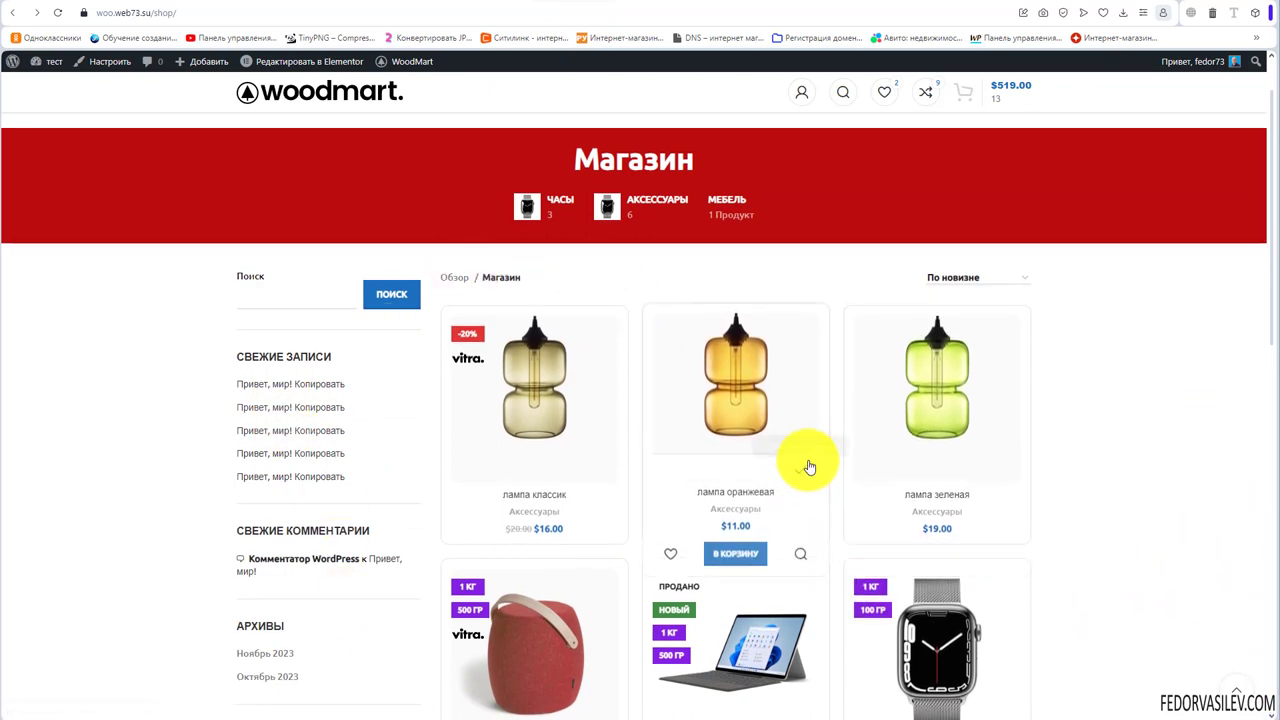
scroll(1124, 411, "down", 3)
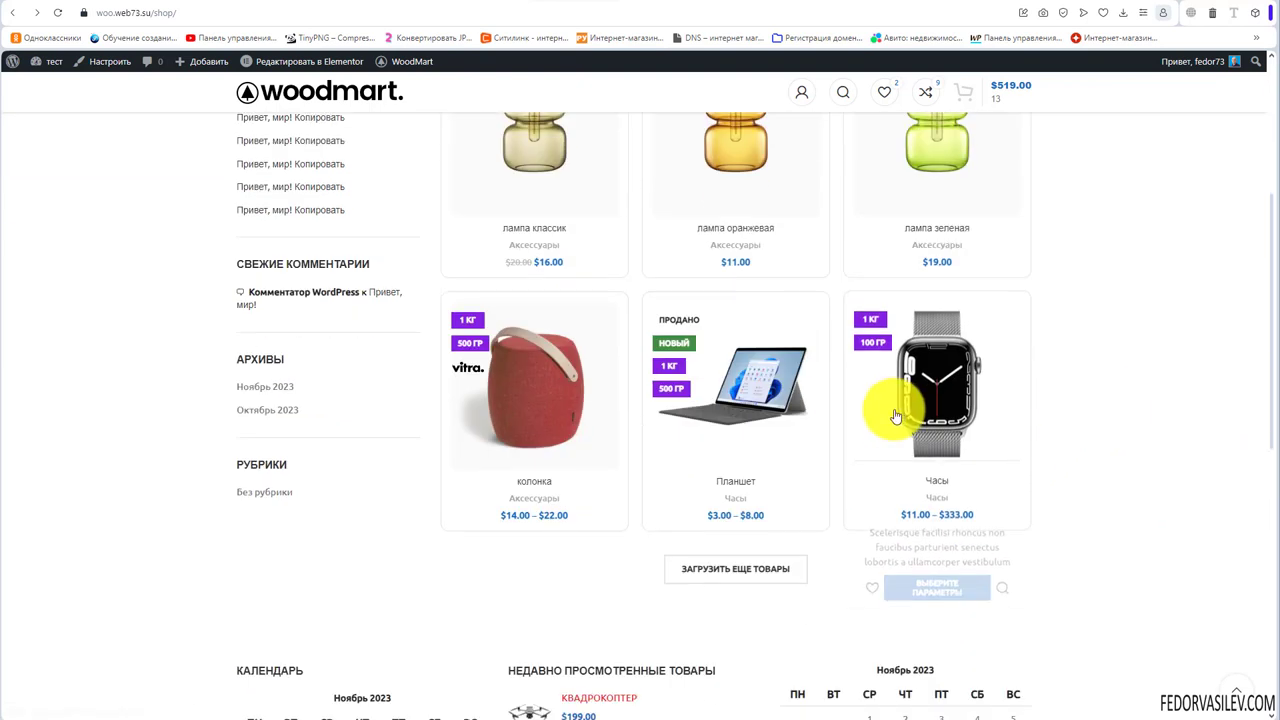
mouse_move(700, 400)
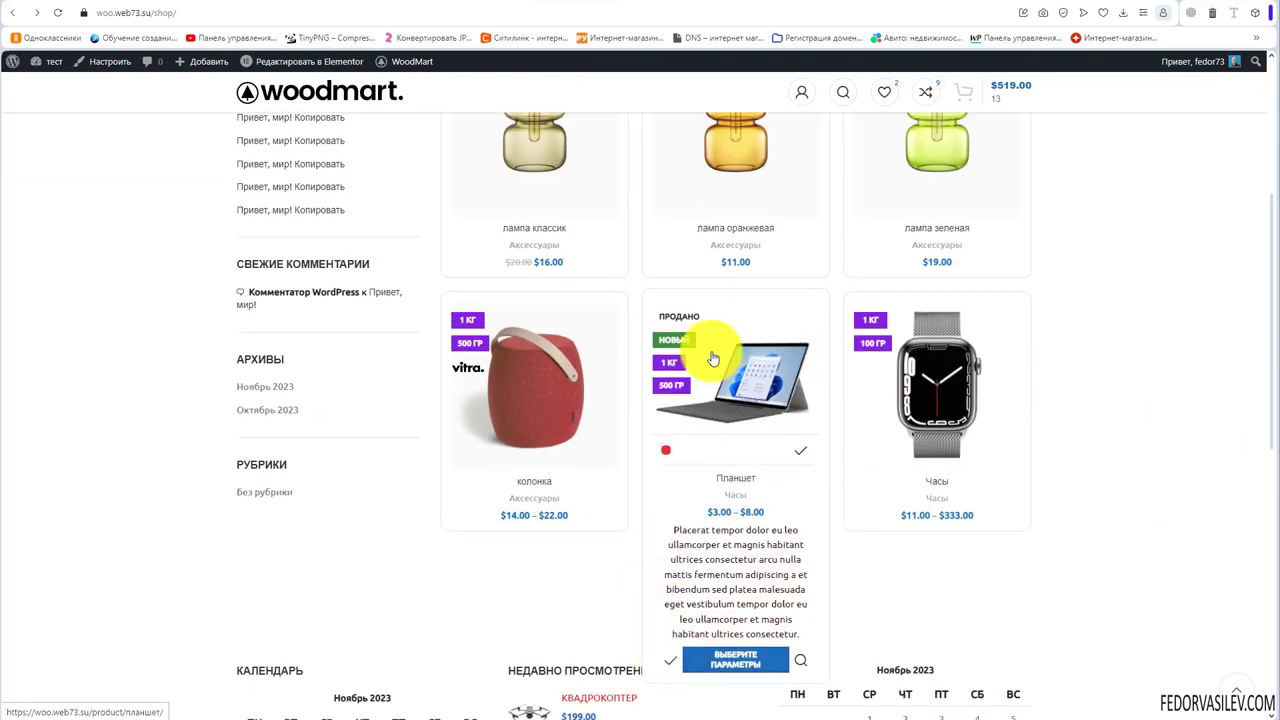
mouse_move(571, 377)
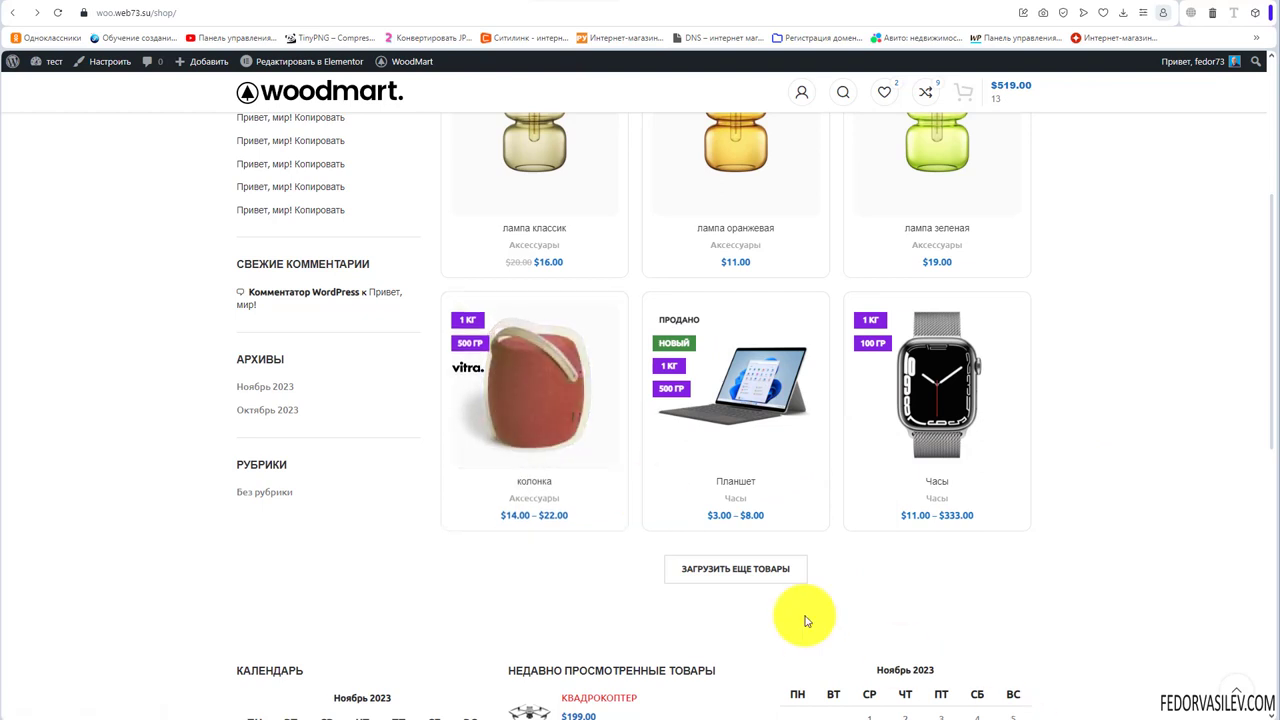
left_click(534, 540)
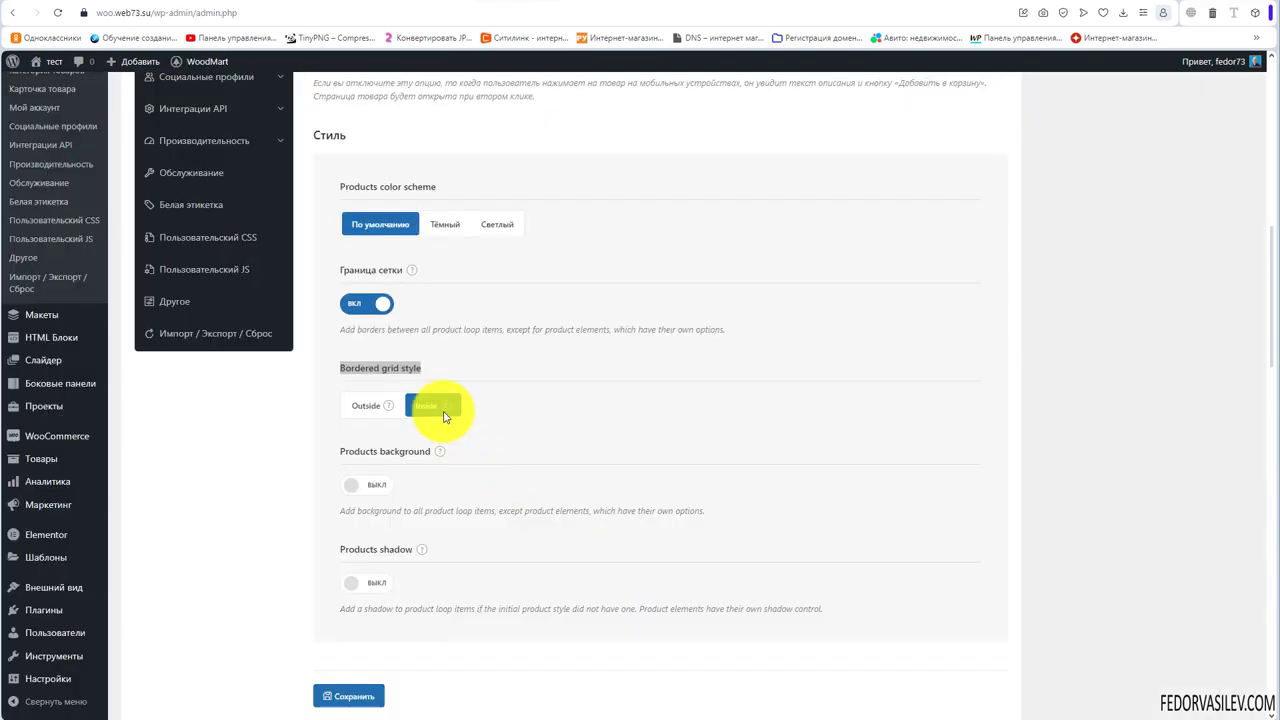
Turn off «Граница сетки» and turn on Products background in the product style settings
left_click(352, 304)
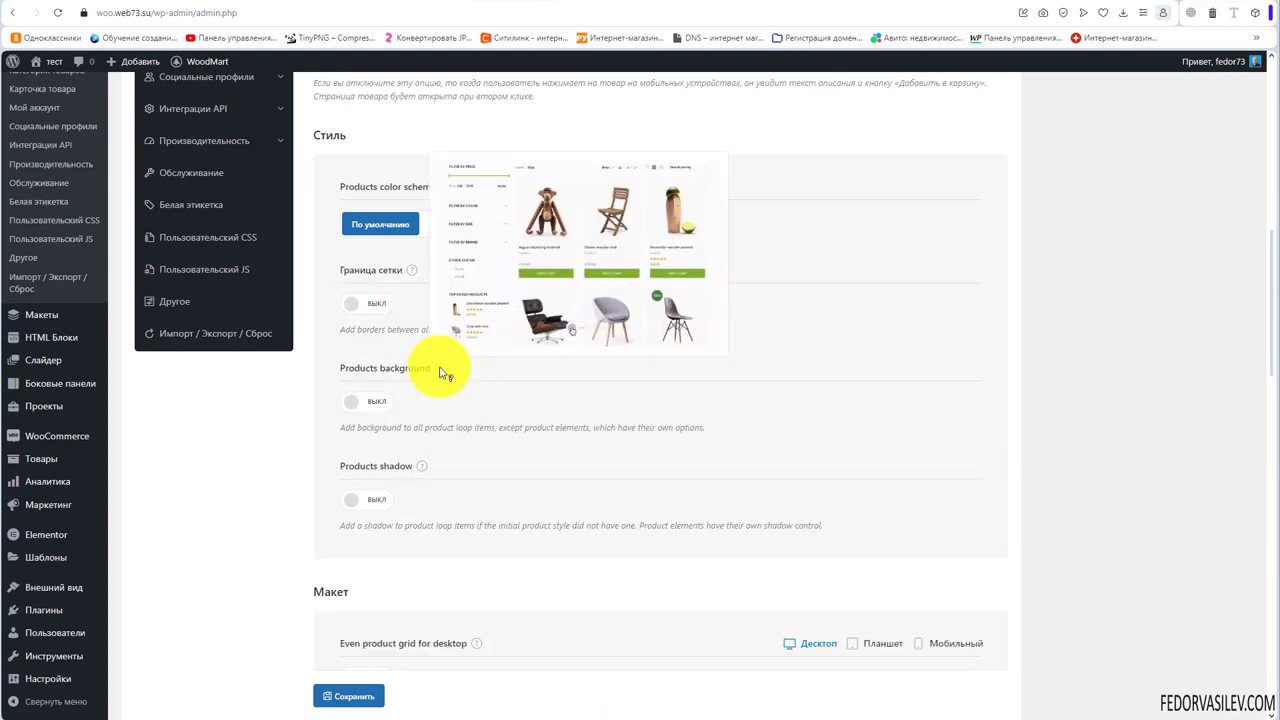
mouse_move(445, 373)
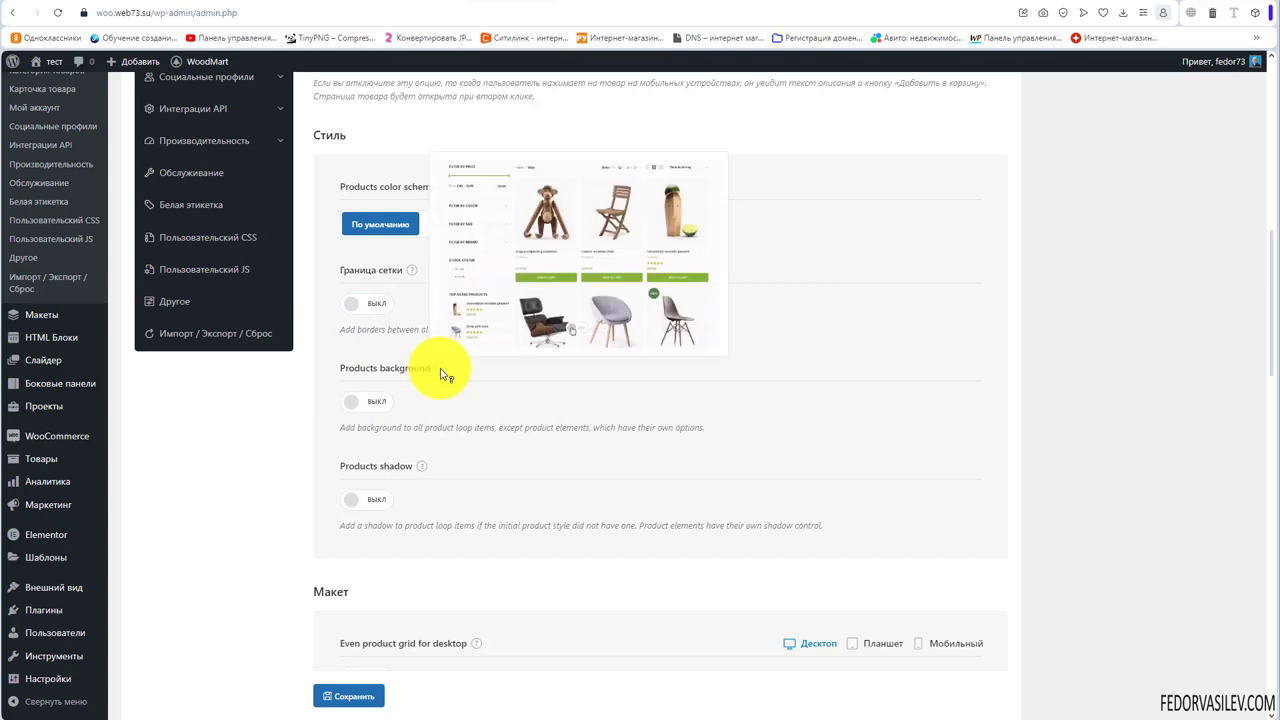
left_click(362, 405)
scroll(362, 410, "down", 2)
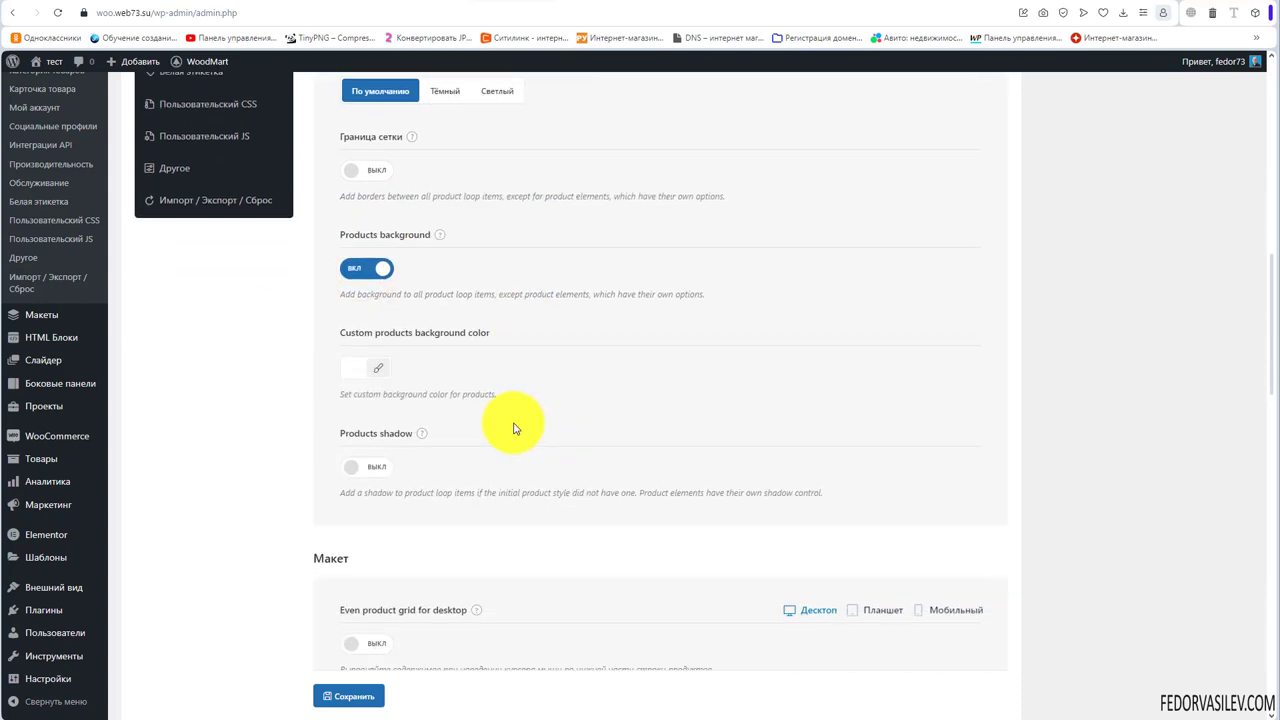
Set the custom products background color to a semi-transparent light yellow based on rgb(252,240,10) and save the settings
left_click(349, 364)
left_click(345, 475)
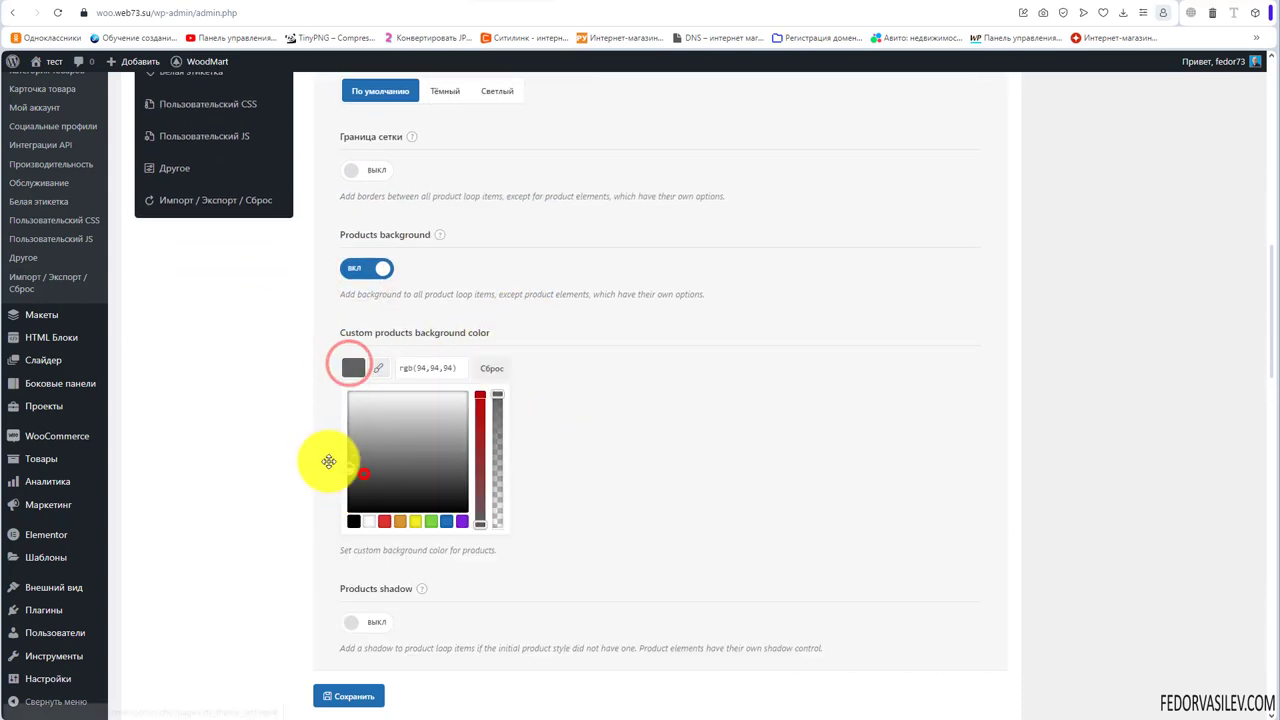
left_click(323, 457)
left_click(360, 377)
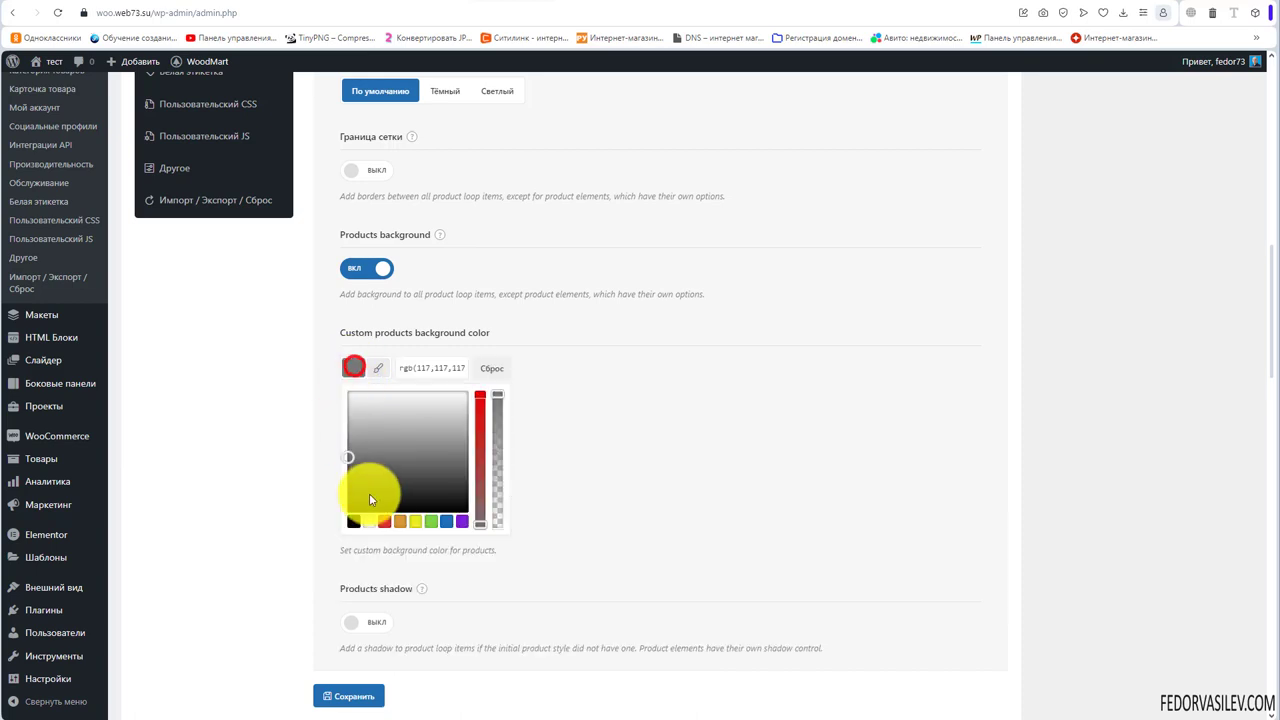
left_click(415, 527)
left_click_drag(366, 457, 371, 400)
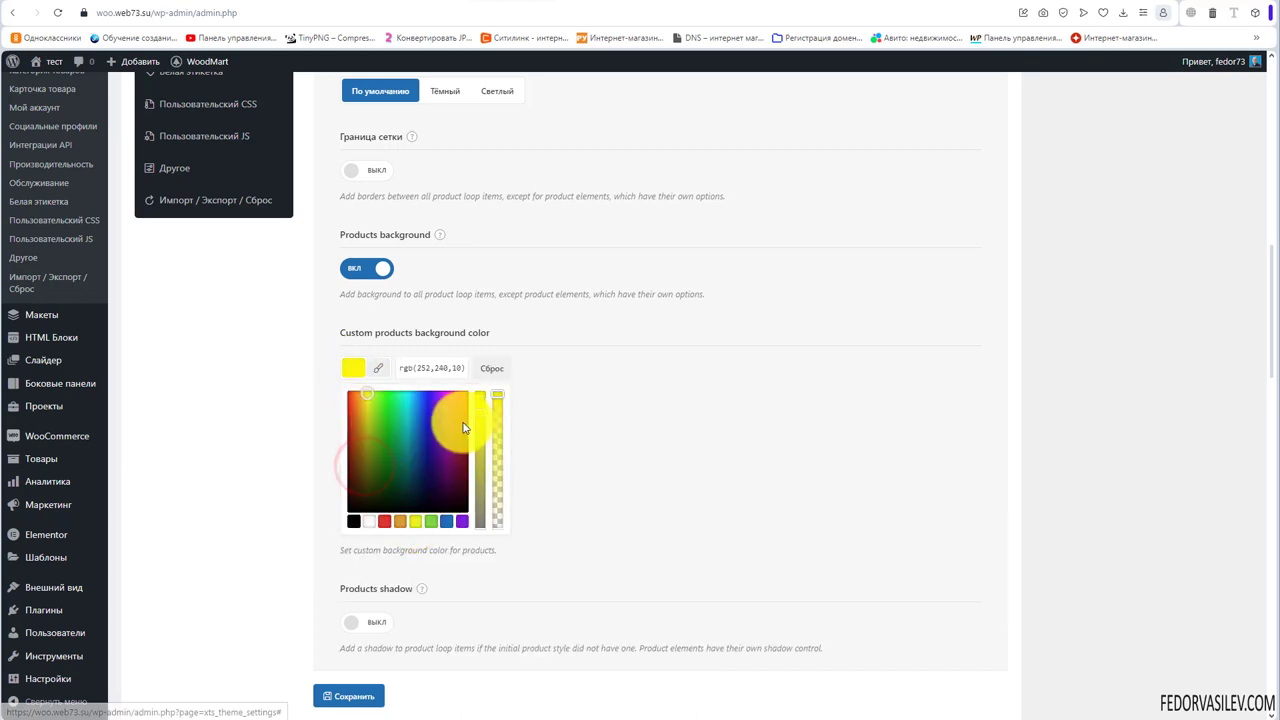
left_click_drag(497, 402, 497, 477)
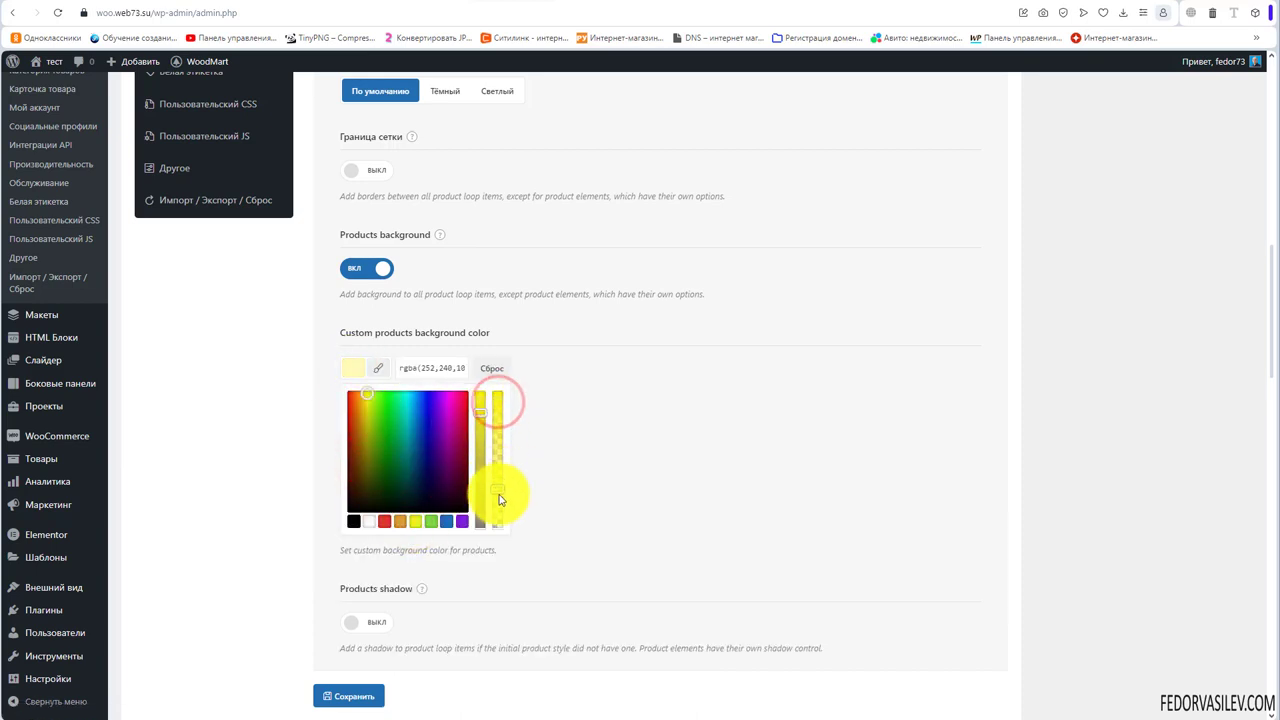
left_click(350, 696)
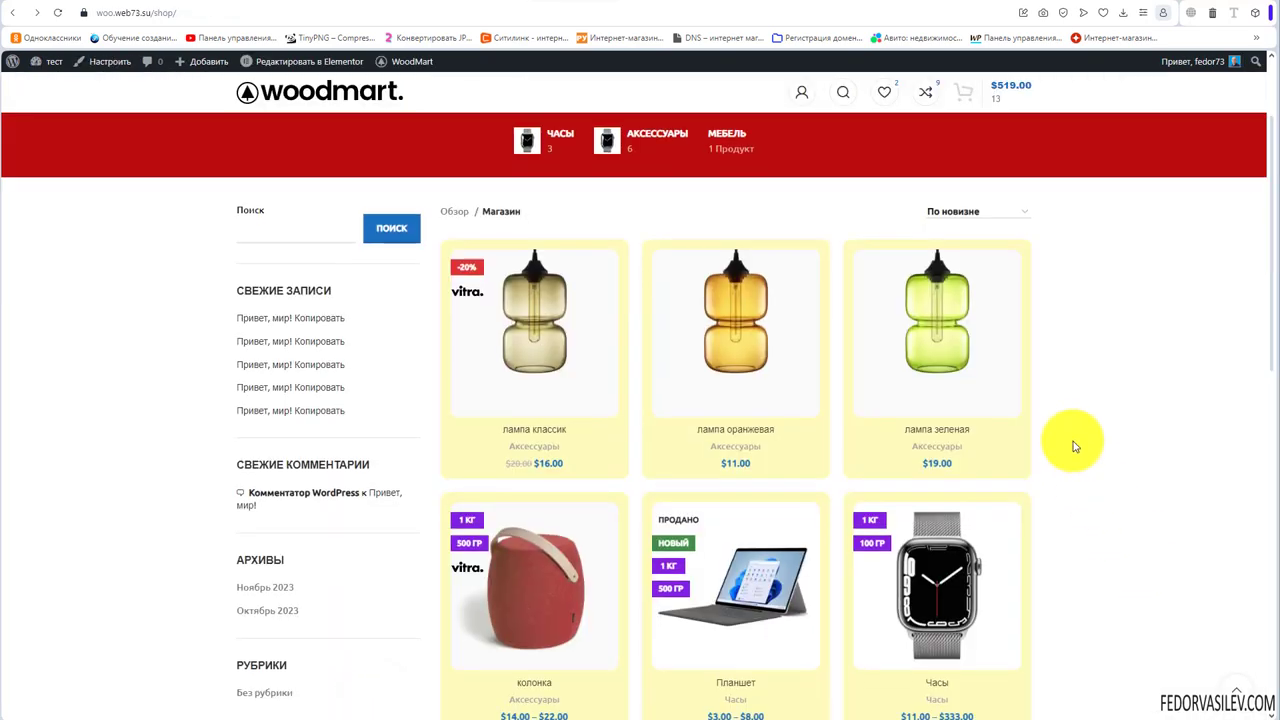
Examine the yellow product cards on the shop page, trying the orange color and 1 КГ size on the «колонка» card
scroll(1073, 446, "down", 2)
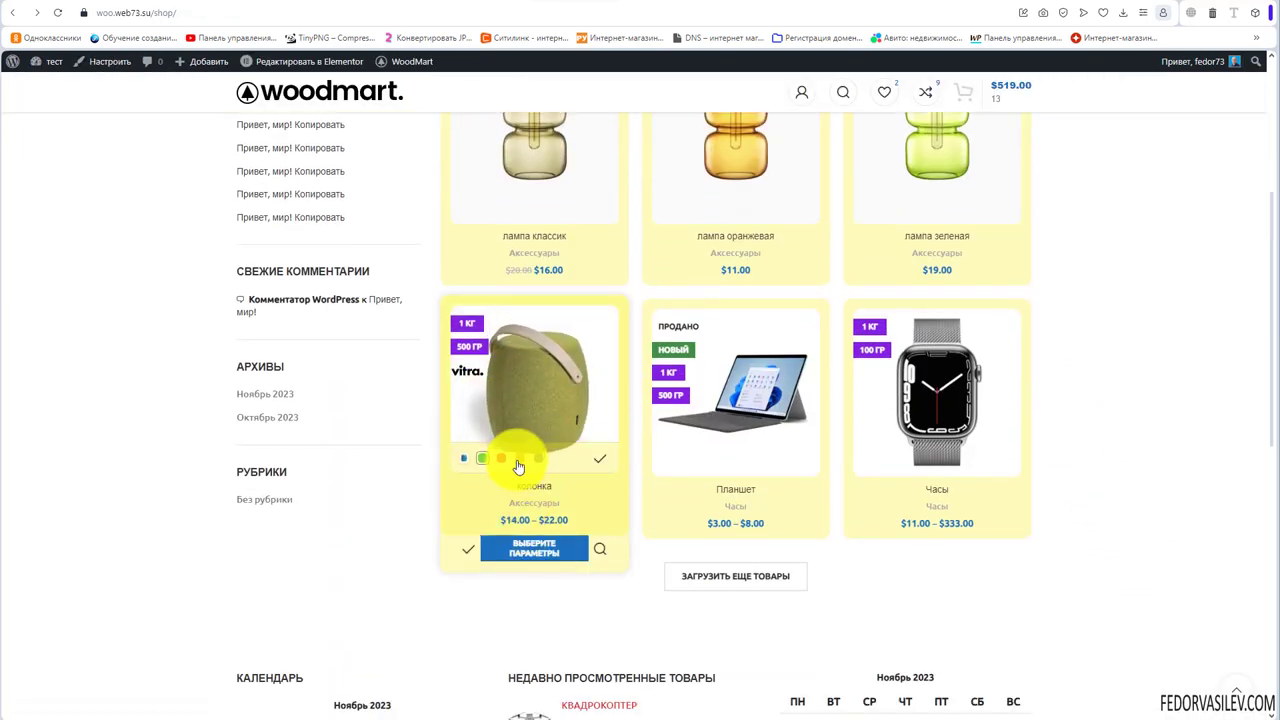
left_click(532, 549)
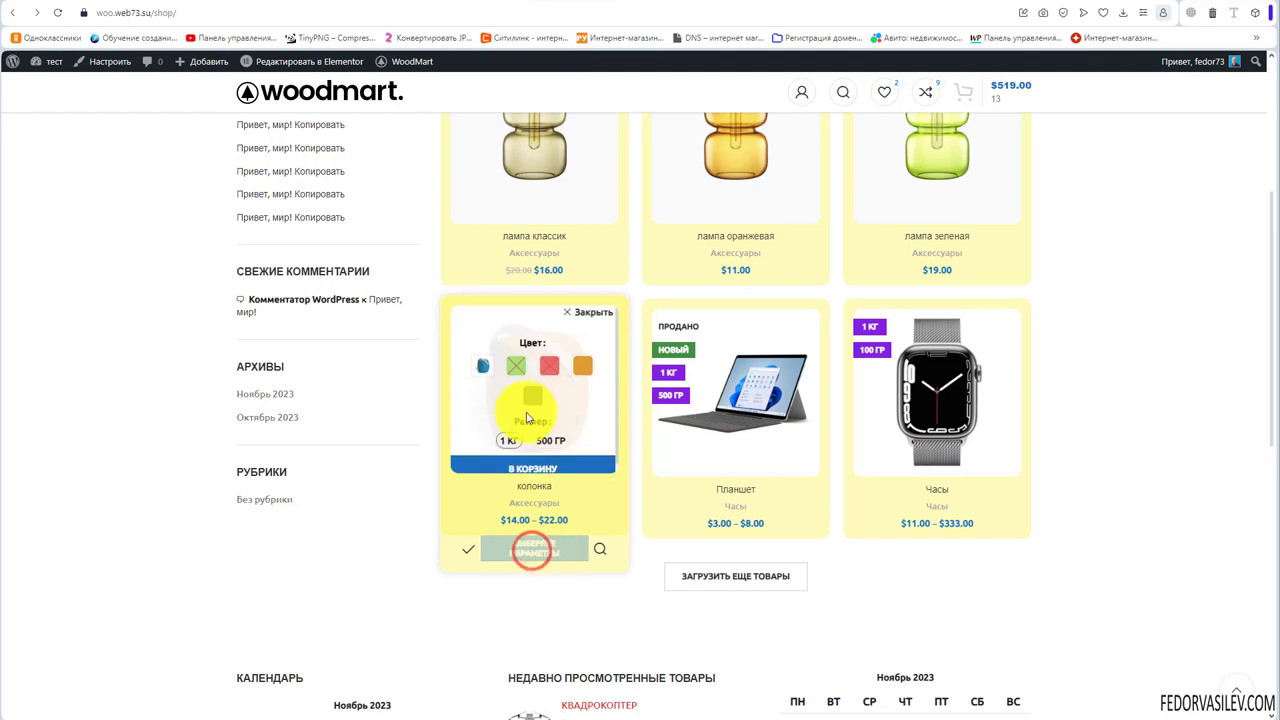
left_click(585, 372)
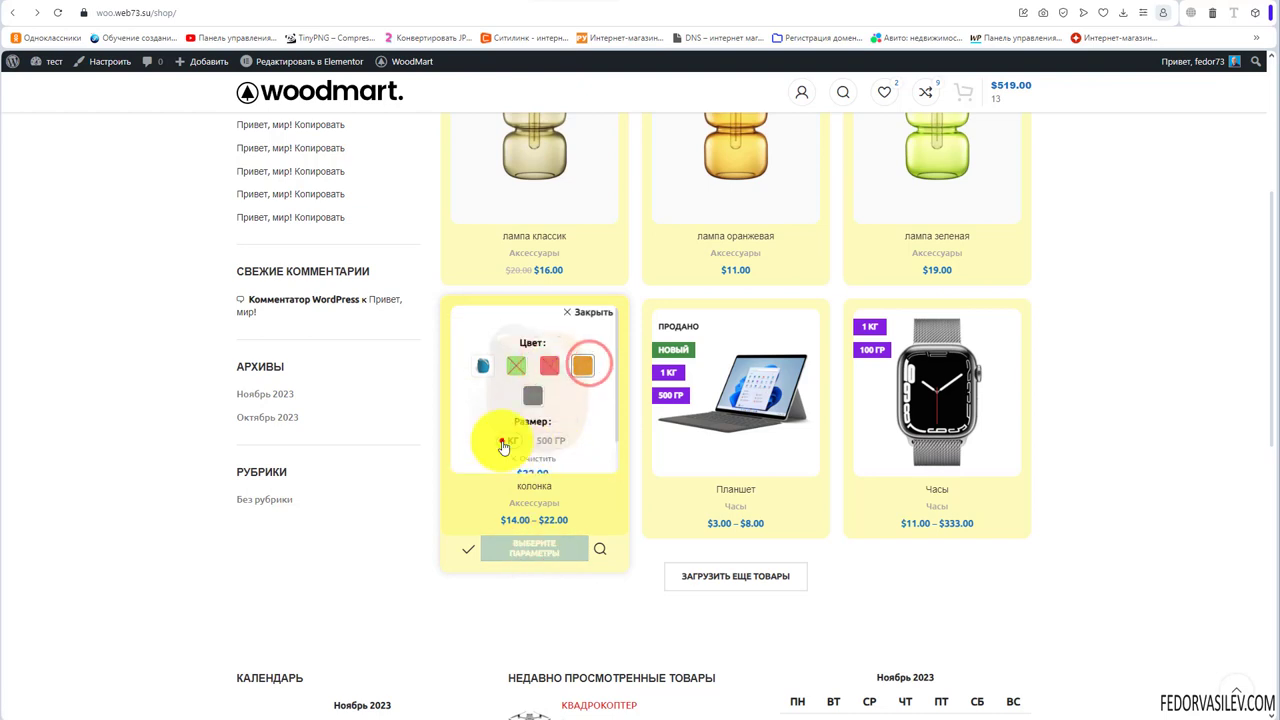
left_click(504, 443)
scroll(700, 450, "up", 2)
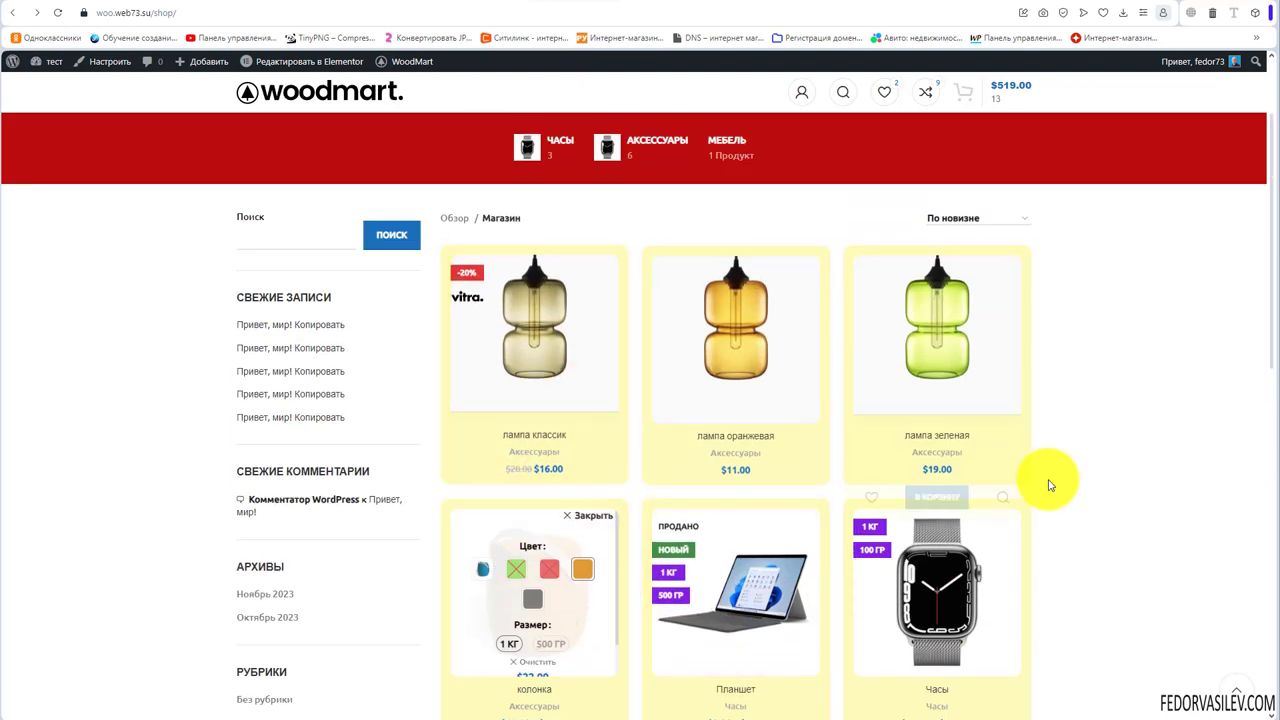
Return to the theme settings and turn off Products background
left_click(476, 2)
scroll(530, 190, "down", 10)
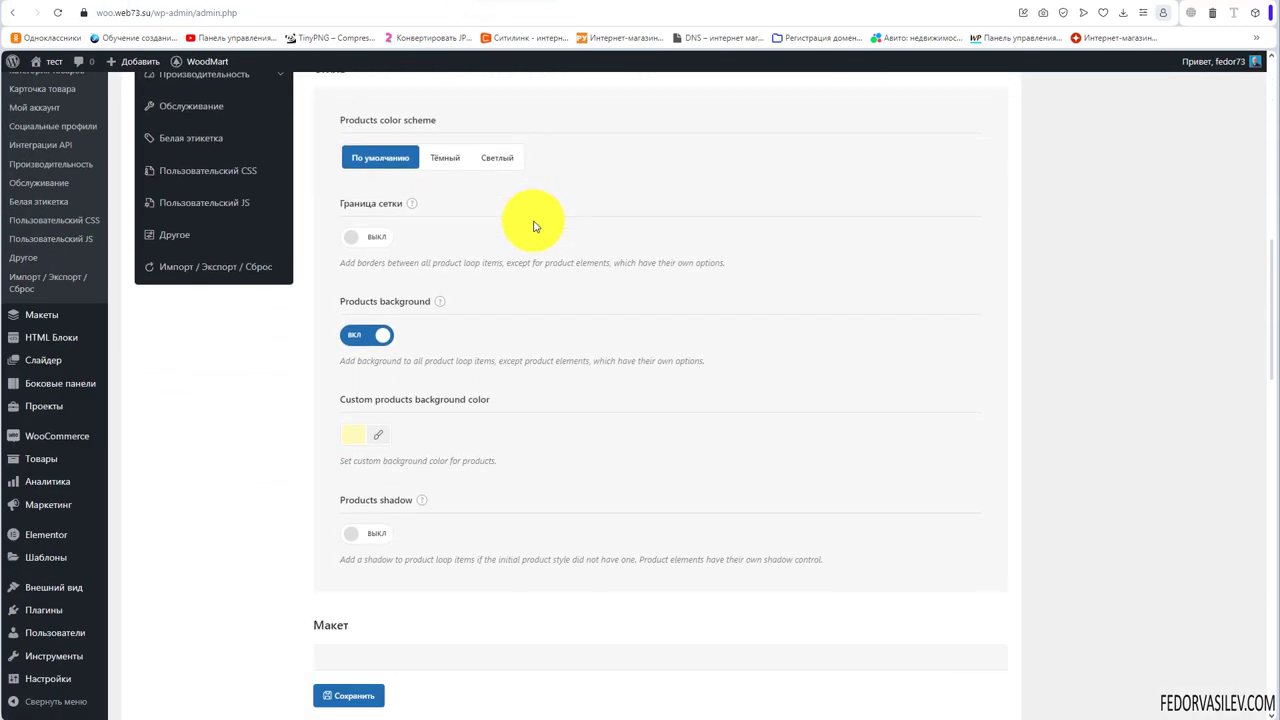
left_click(370, 334)
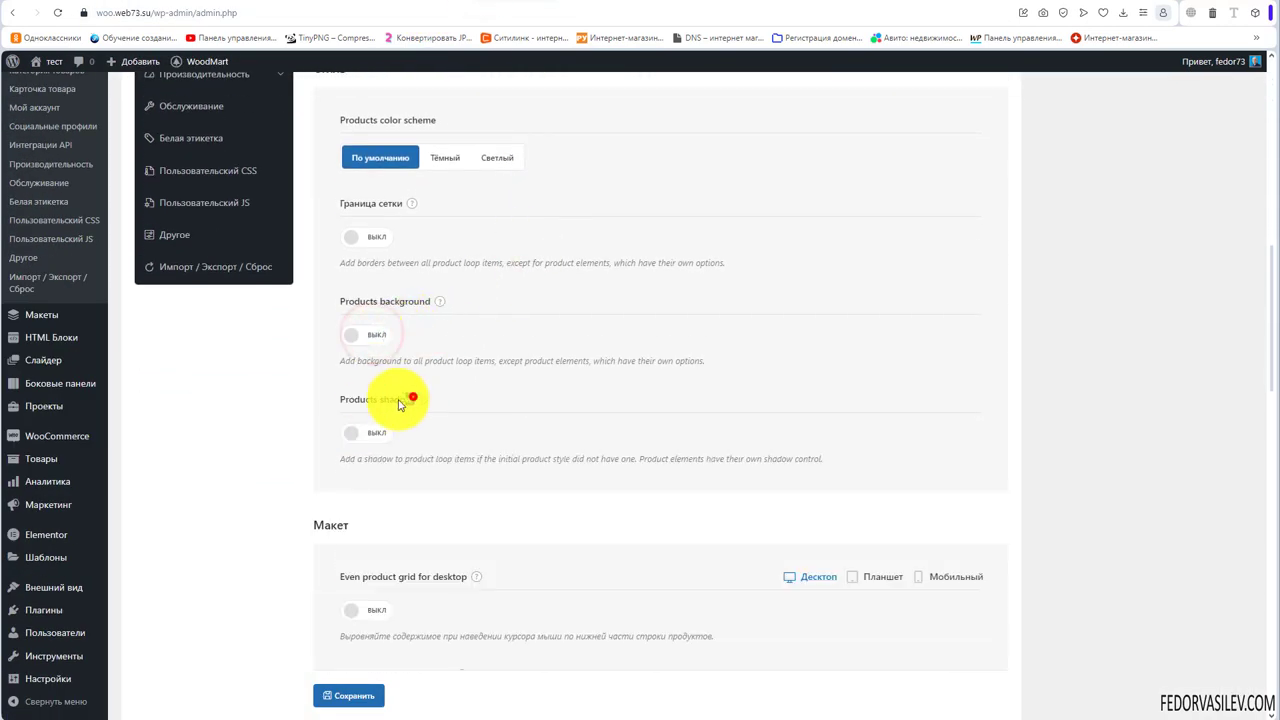
Try the Products shadow option, preview its effect, and switch it back off
left_click_drag(413, 399, 354, 400)
left_click(367, 433)
mouse_move(423, 402)
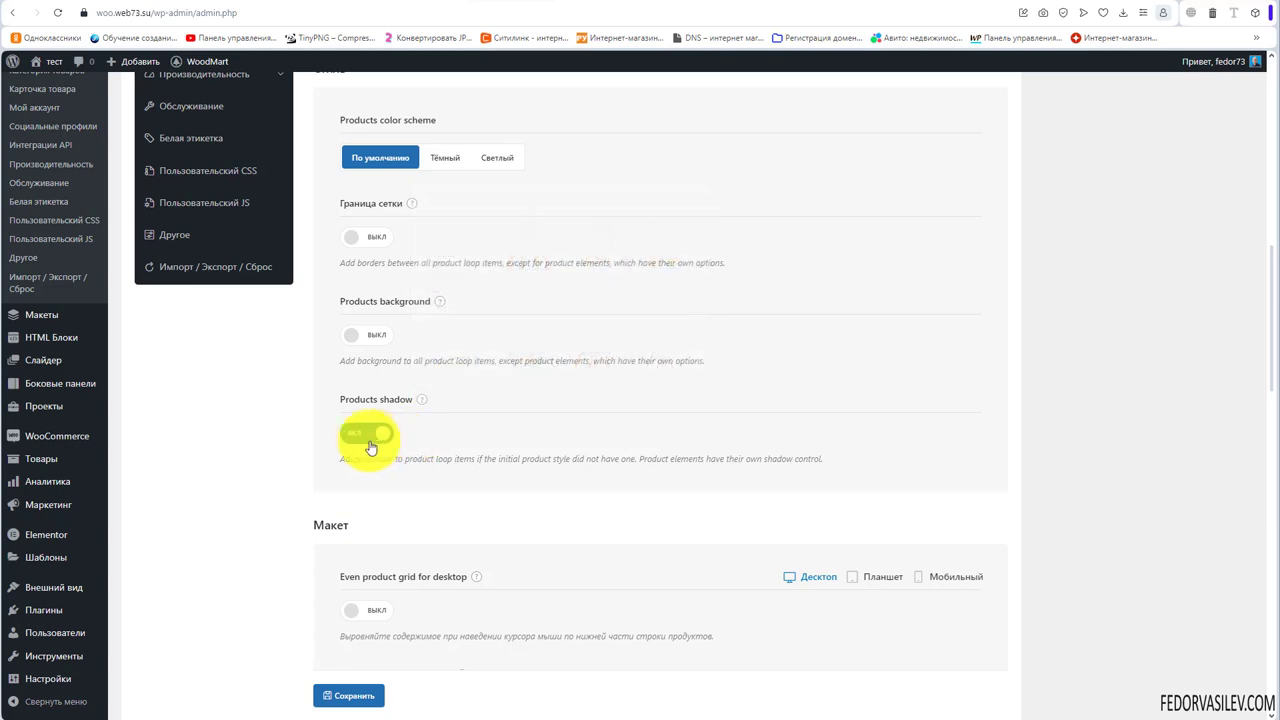
Turn on Even product grid for desktop in the «Макет» section, checking its preview and description
scroll(640, 350, "down", 3)
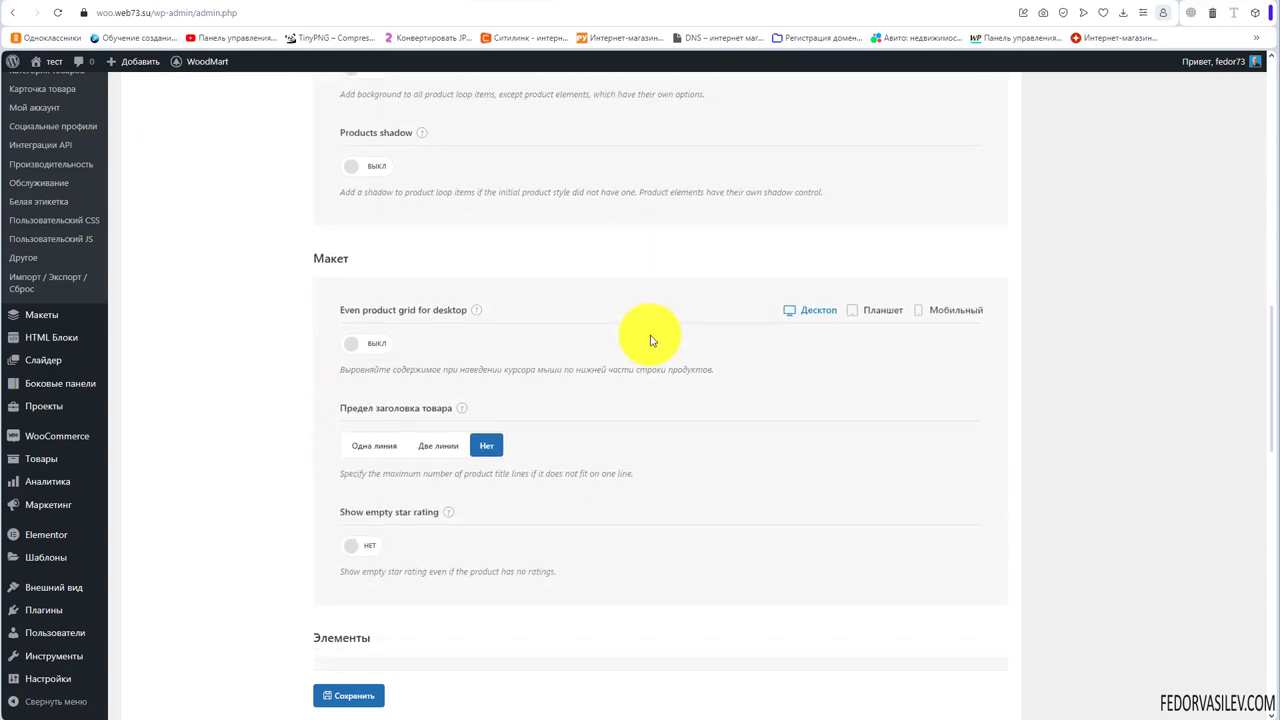
mouse_move(481, 314)
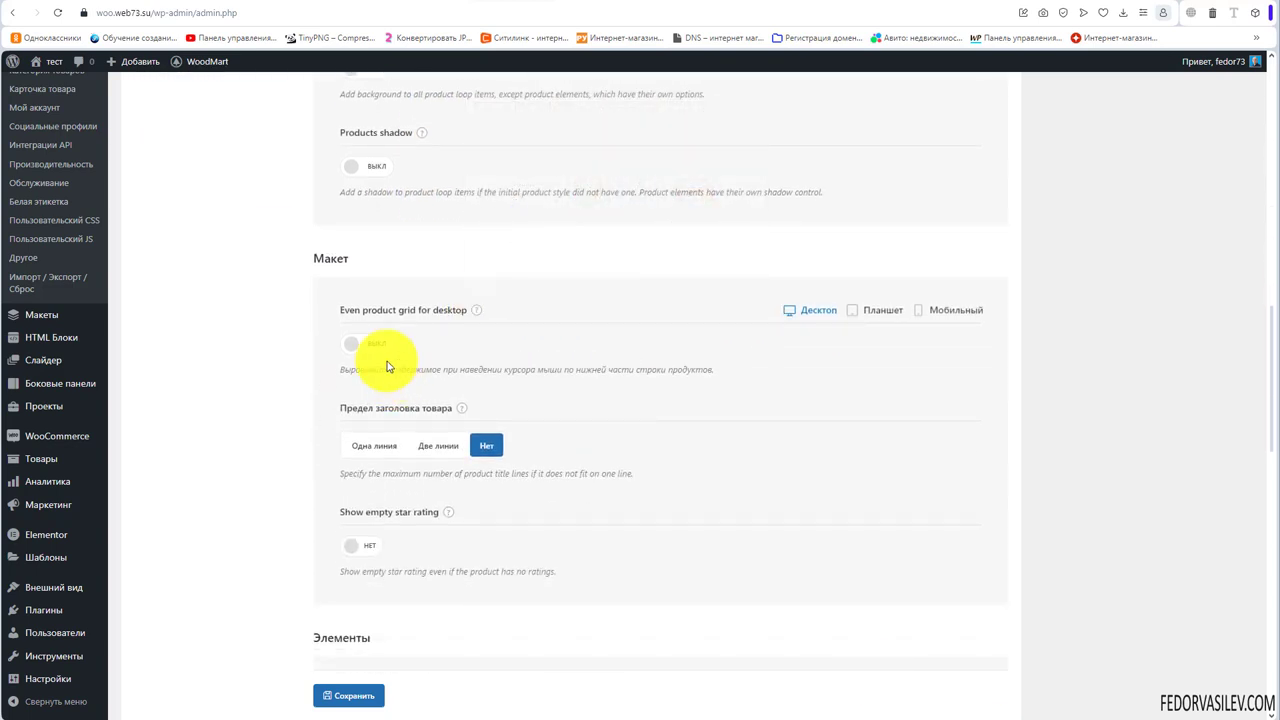
left_click(365, 344)
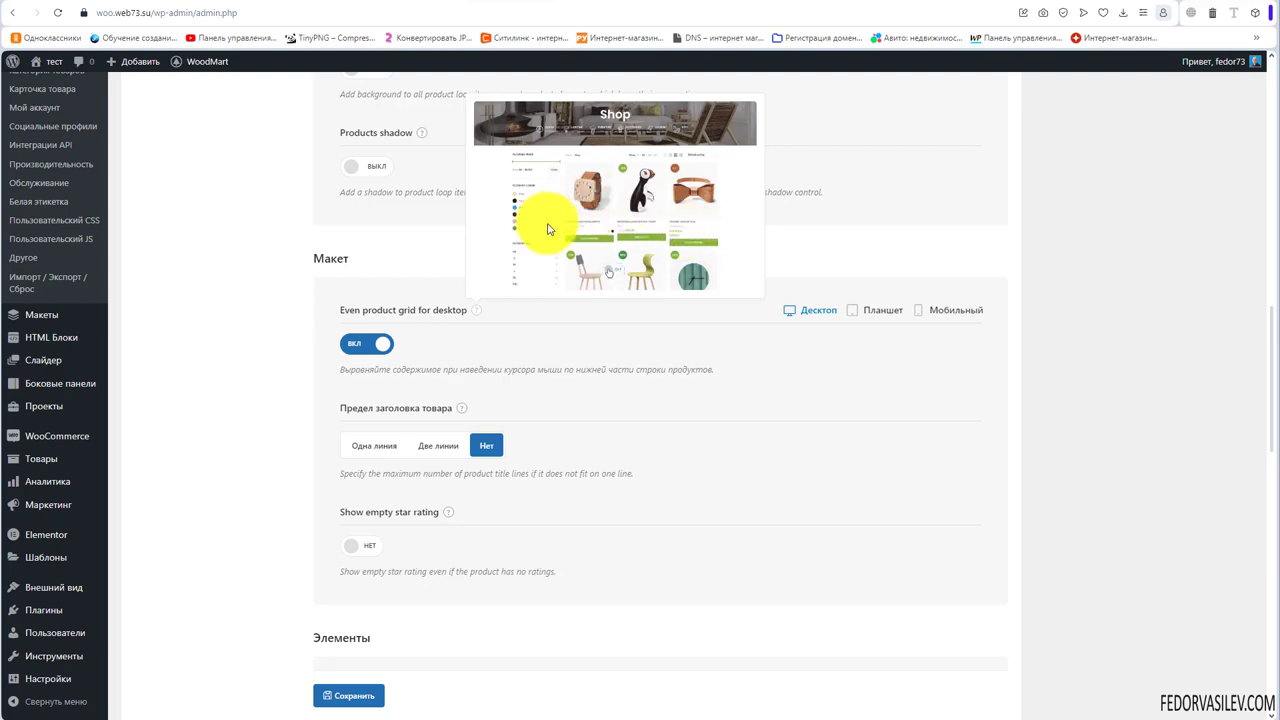
left_click(368, 350)
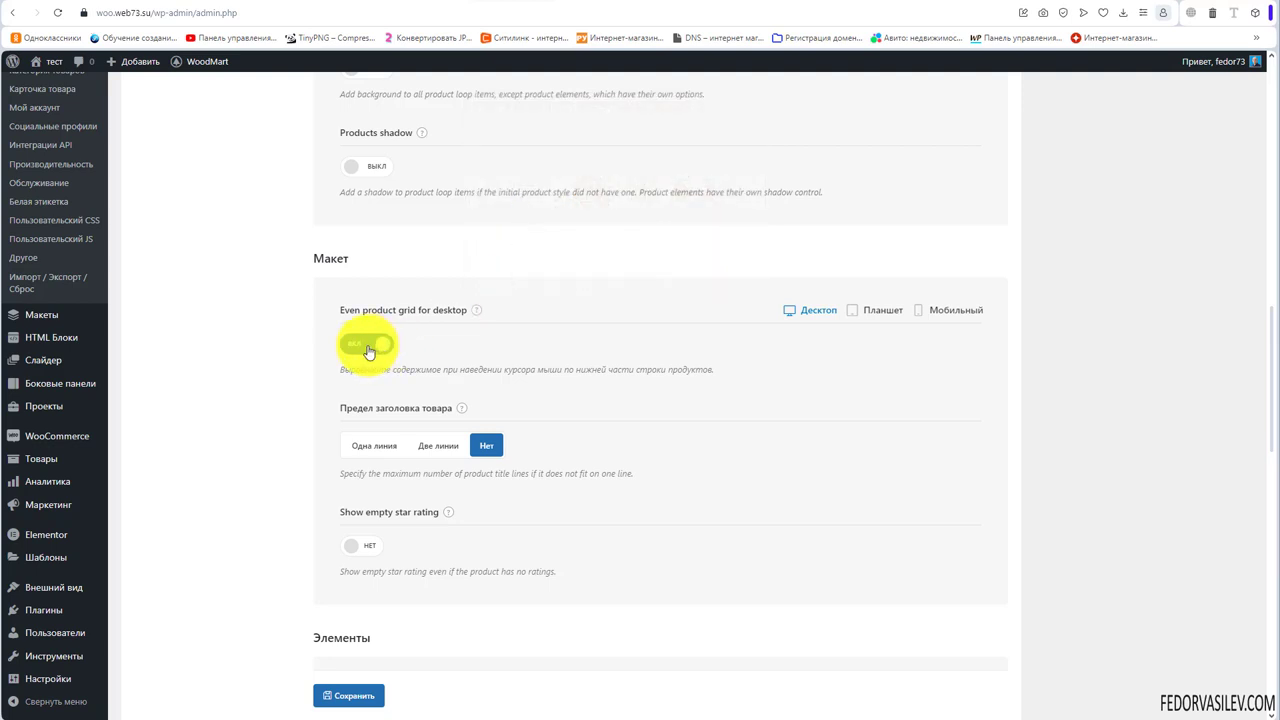
left_click_drag(391, 369, 651, 368)
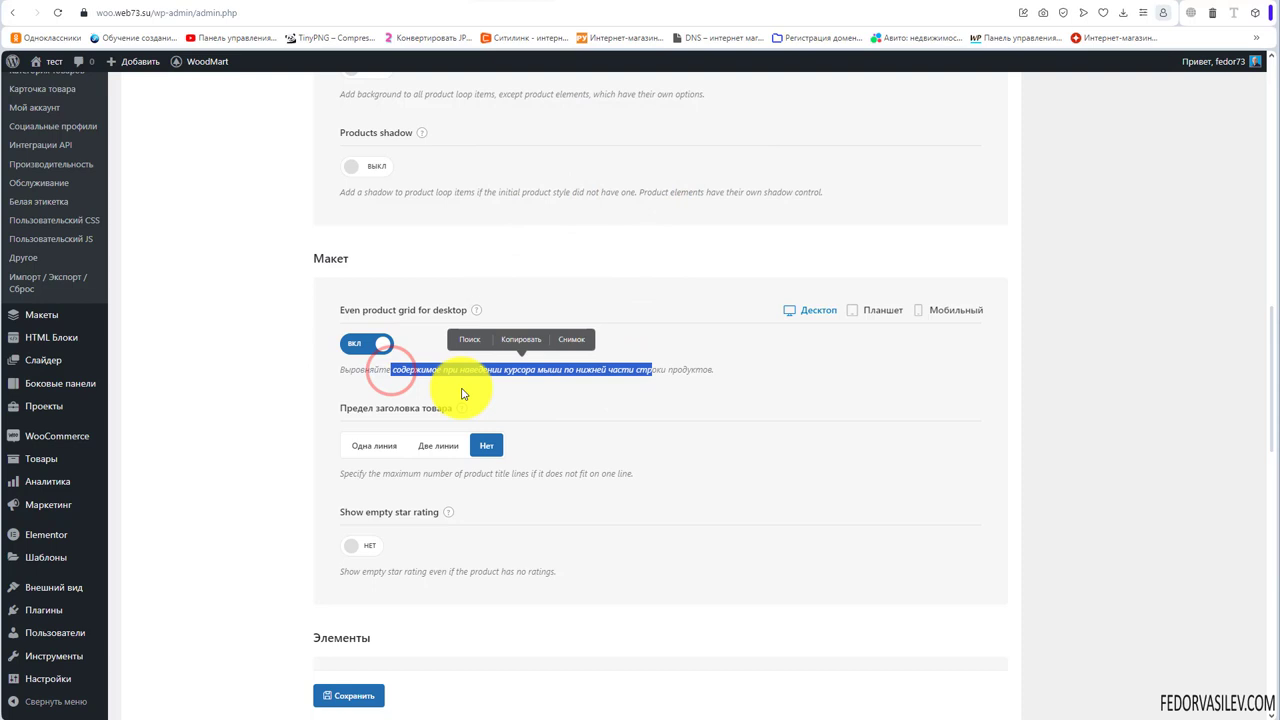
left_click(683, 356)
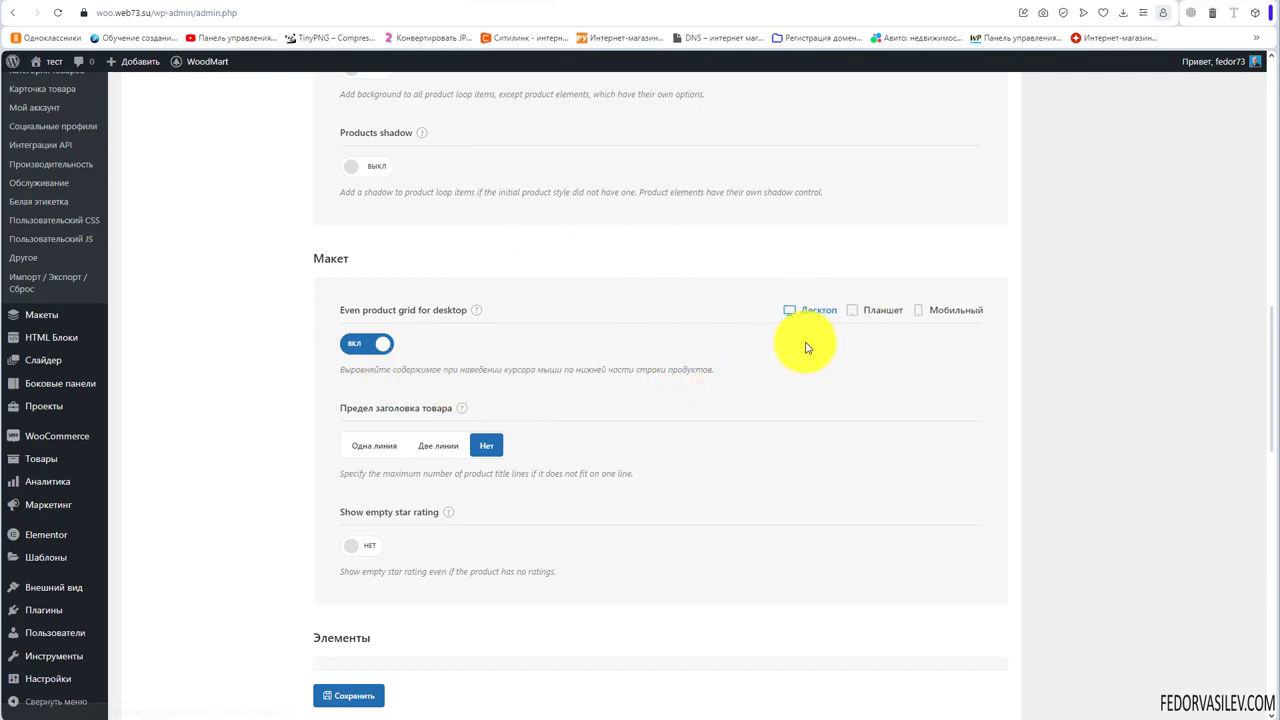
Turn on Even product grid for tablet and mobile as well, and return to the desktop setting
left_click(861, 303)
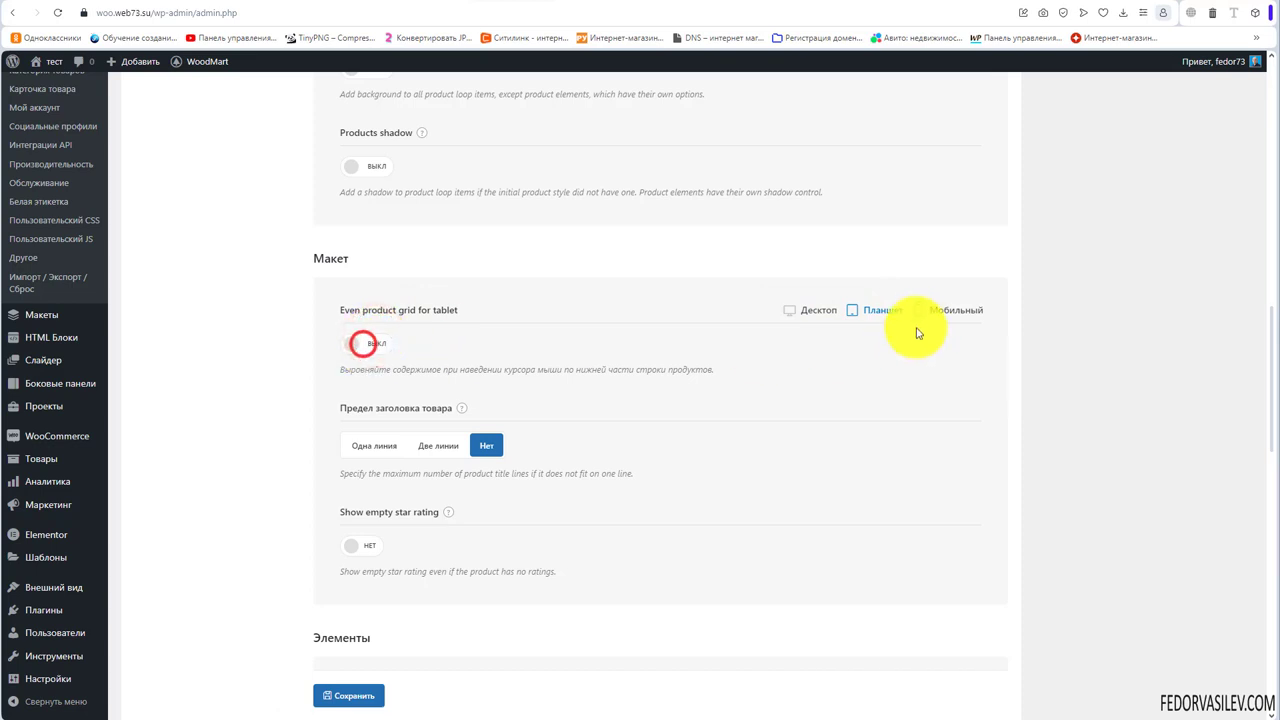
left_click(951, 310)
left_click(374, 359)
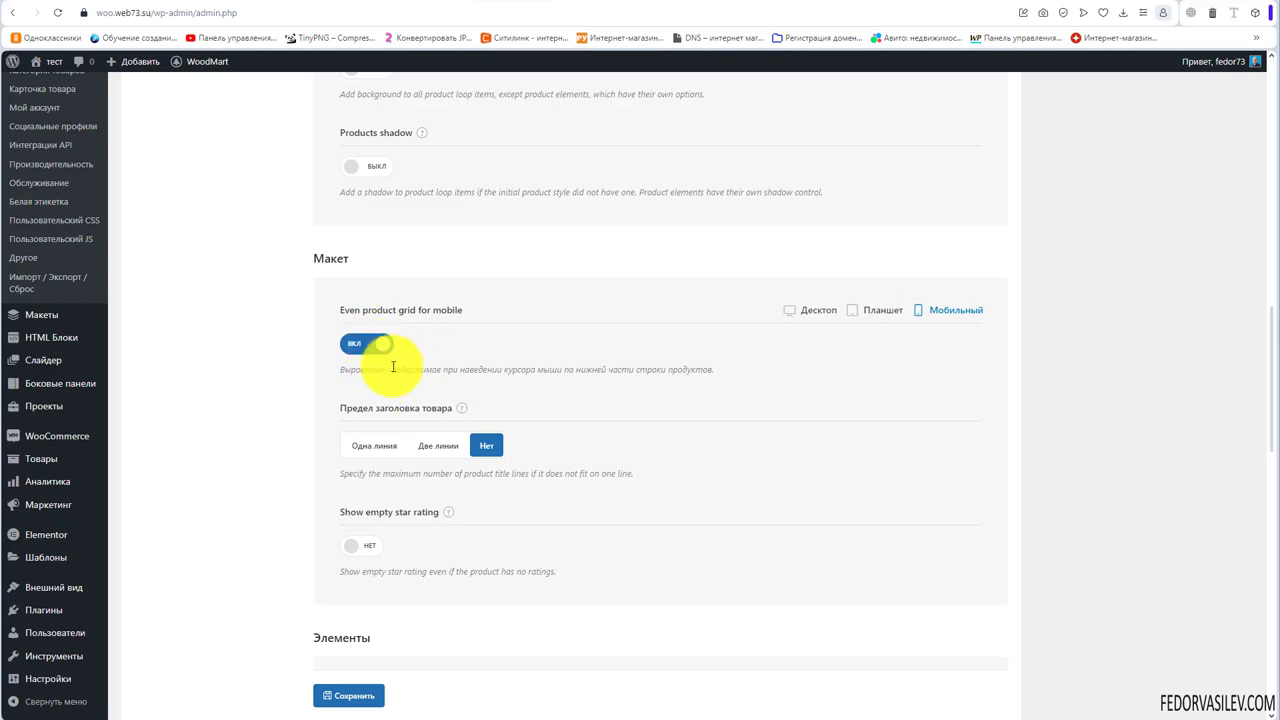
left_click(857, 307)
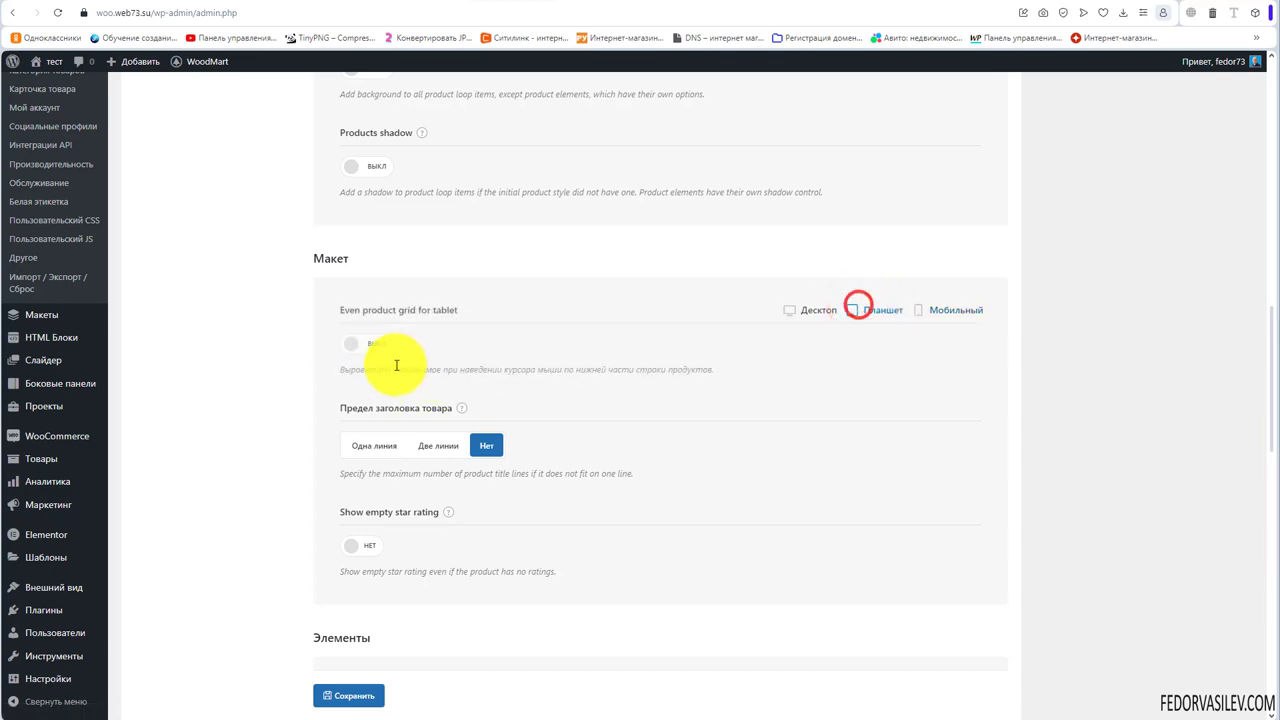
left_click(380, 344)
left_click(935, 311)
left_click(789, 312)
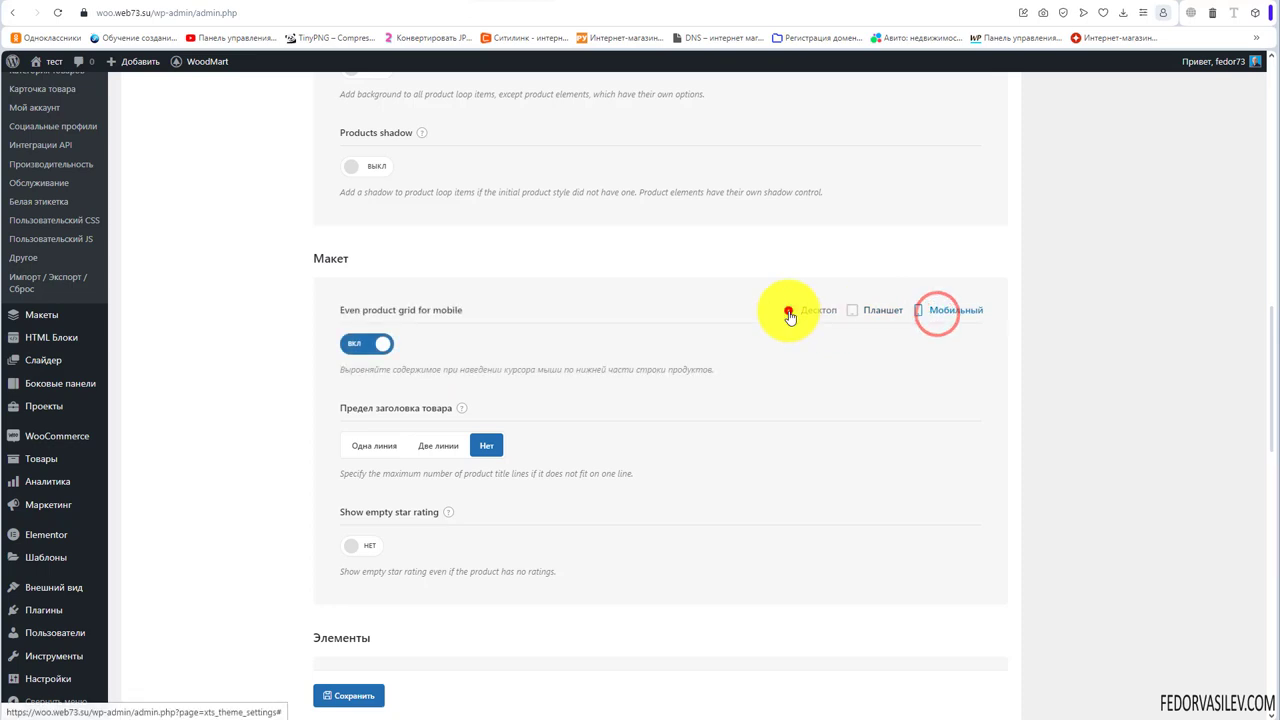
Try the «Одна линия» and «Две линии» options of «Предел заголовка товара» and return it to «Нет»
mouse_move(464, 409)
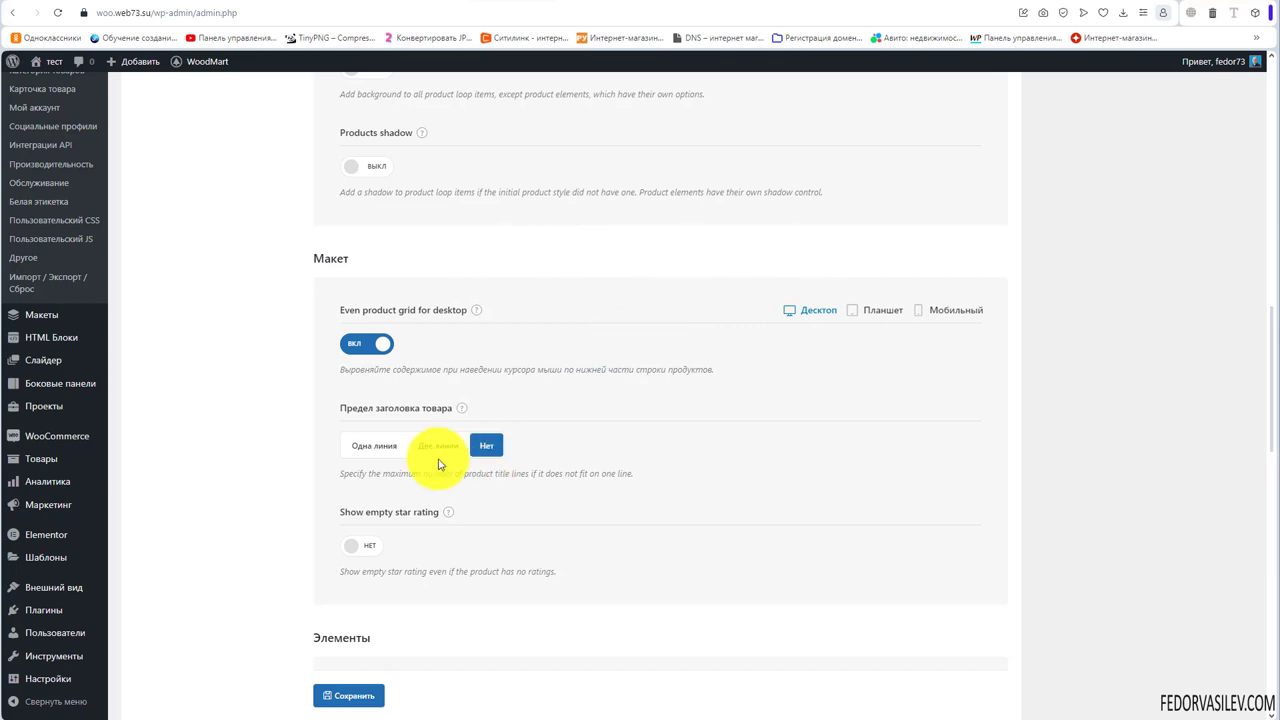
left_click(366, 445)
left_click(434, 446)
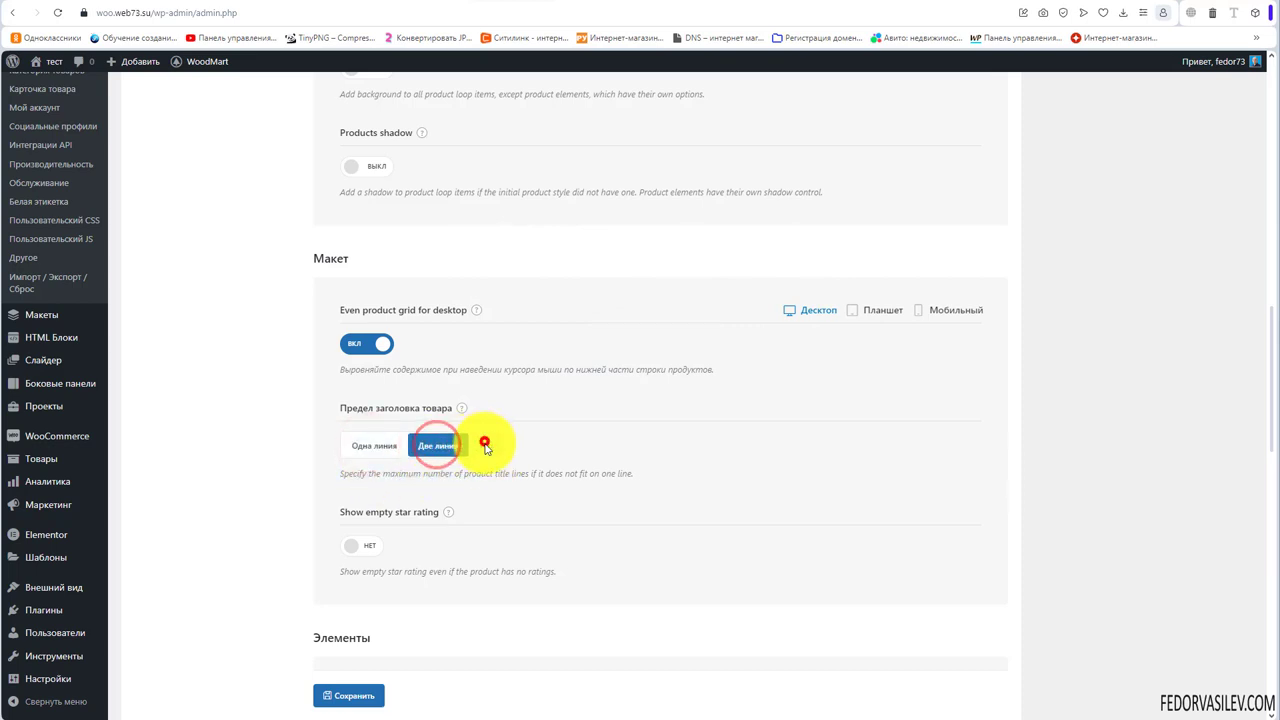
left_click(485, 446)
Try turning on Show empty star rating, set it back to «Нет», and view its preview
scroll(564, 407, "down", 1)
left_click(366, 413)
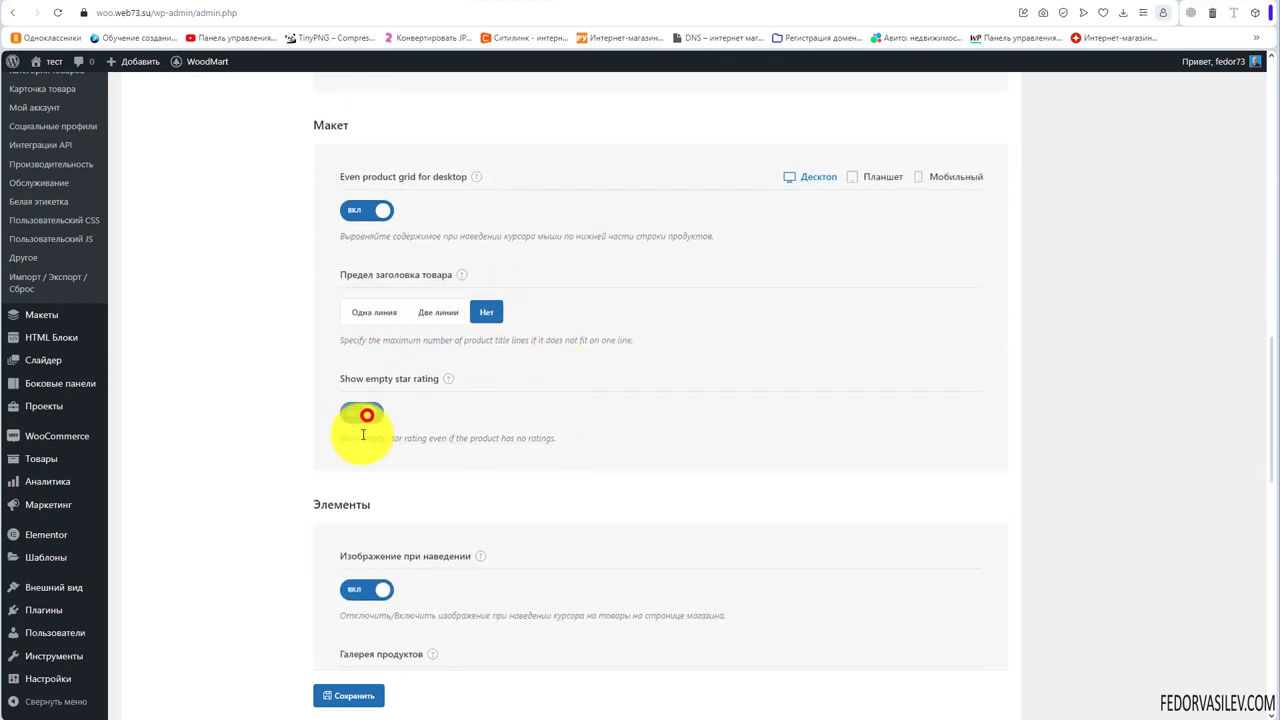
left_click(358, 416)
mouse_move(446, 376)
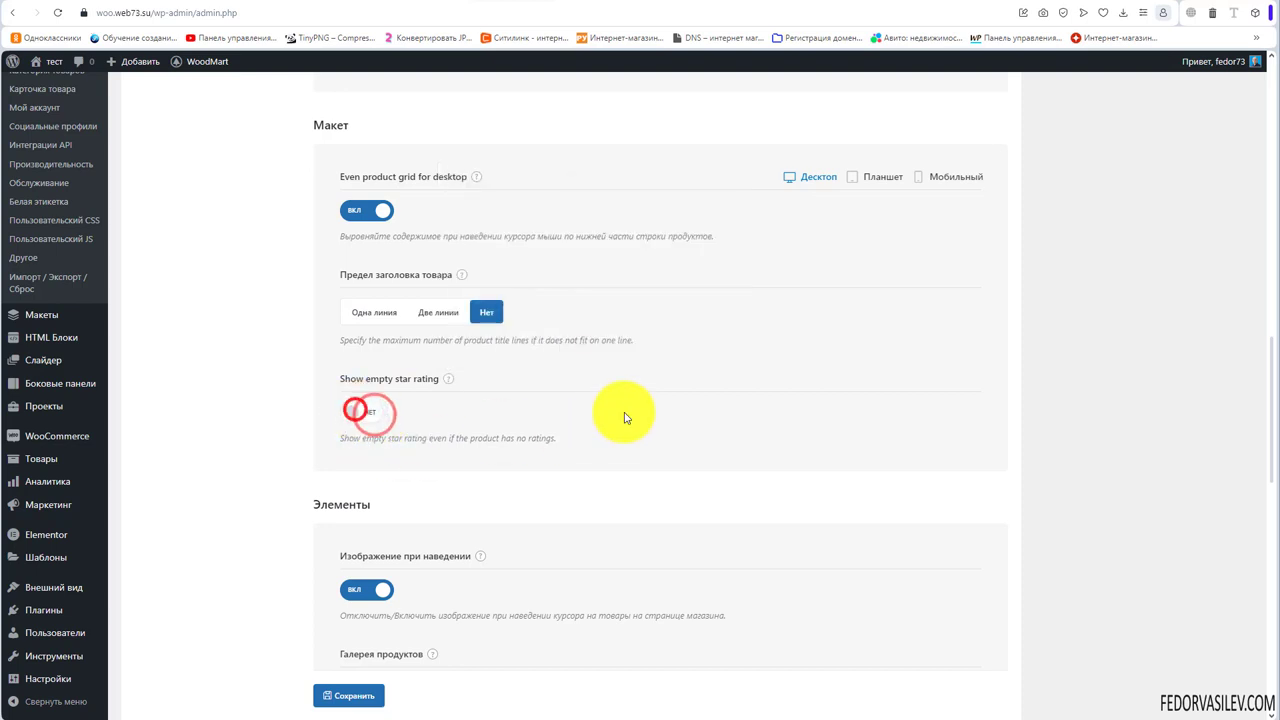
Preview «Изображение при наведении» and check the hover image of the «колонка» card on the shop page
scroll(620, 414, "down", 1)
mouse_move(483, 427)
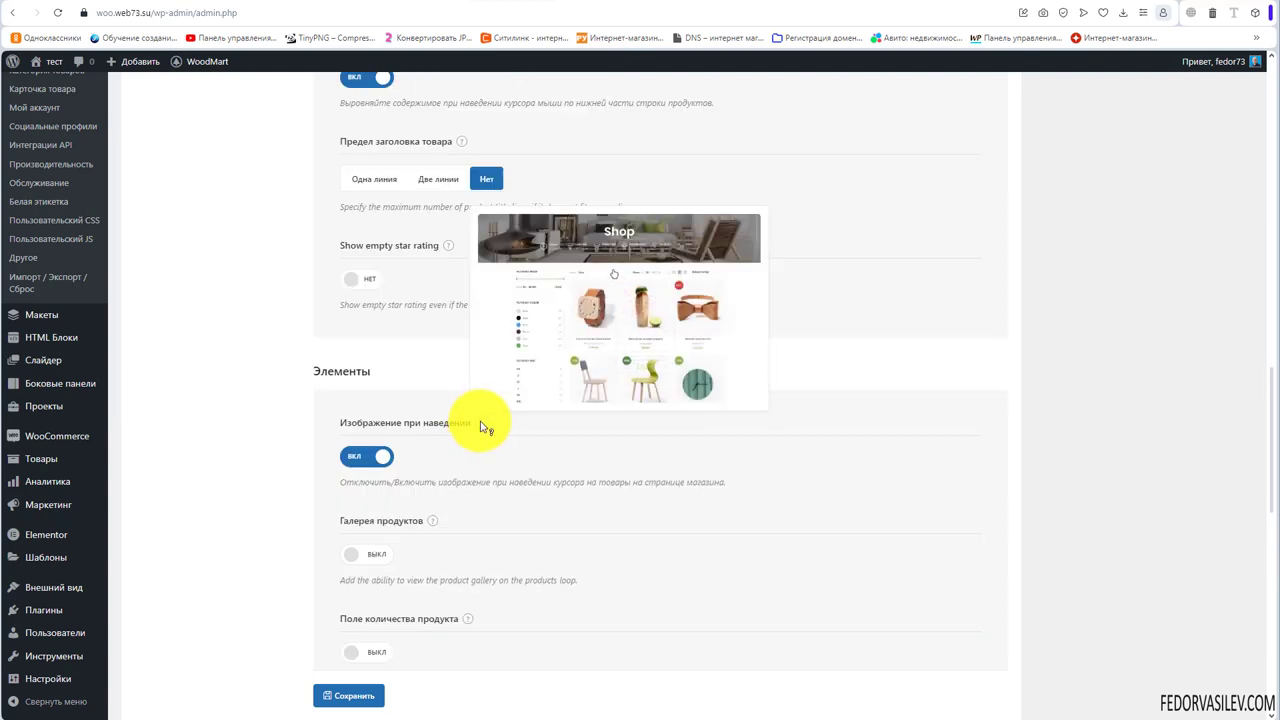
left_click(571, 2)
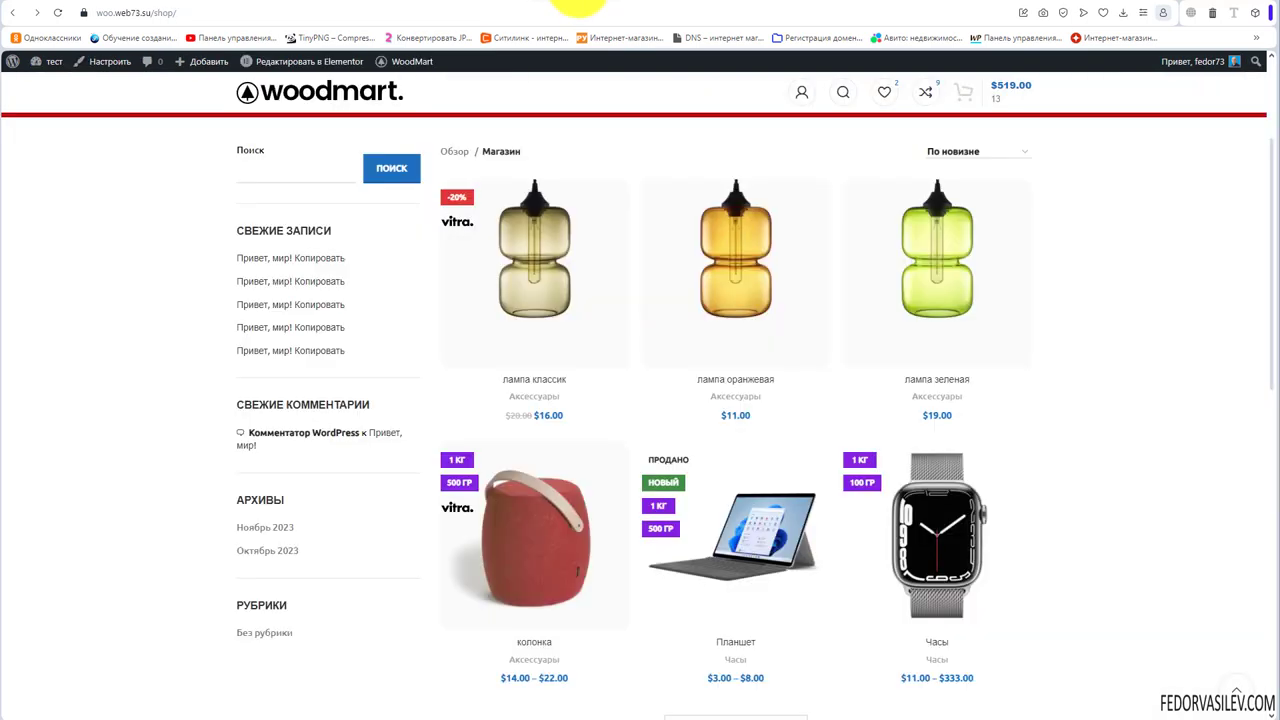
scroll(500, 57, "down", 3)
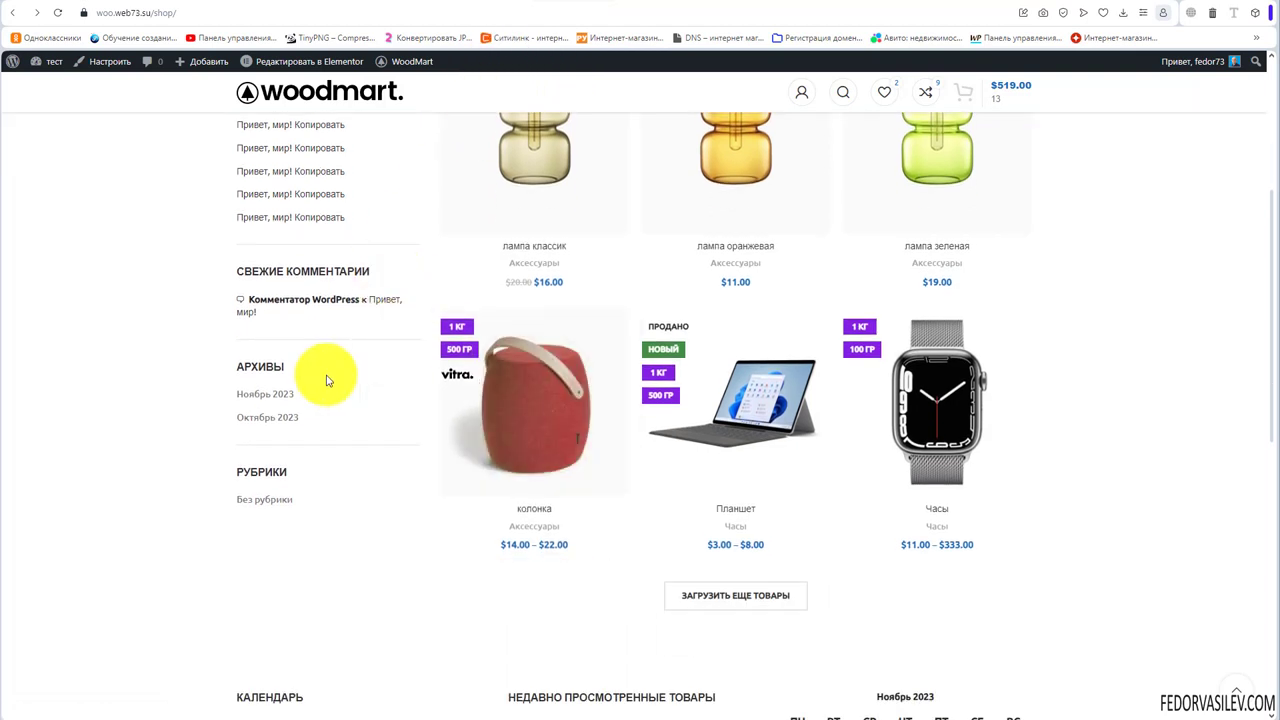
mouse_move(487, 414)
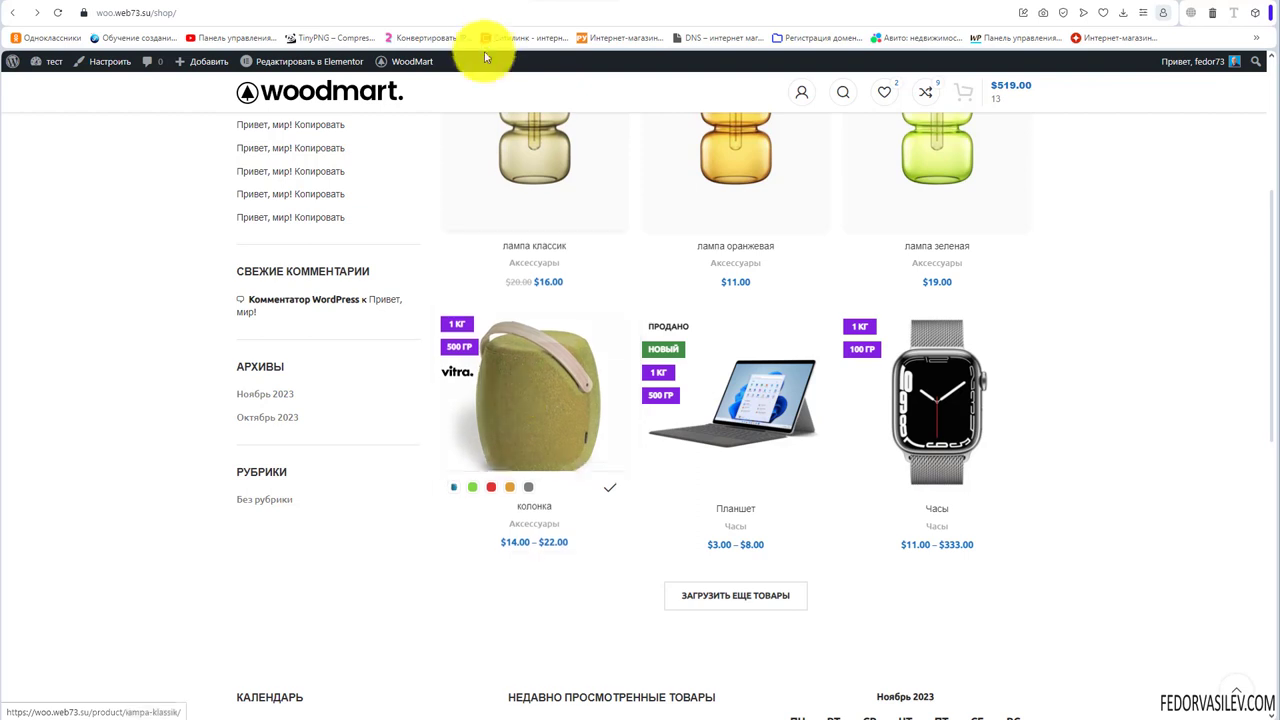
Turn on «Галерея продуктов» in the theme settings and preview the «Наведение» gallery control on desktop
left_click(500, 2)
scroll(466, 286, "down", 2)
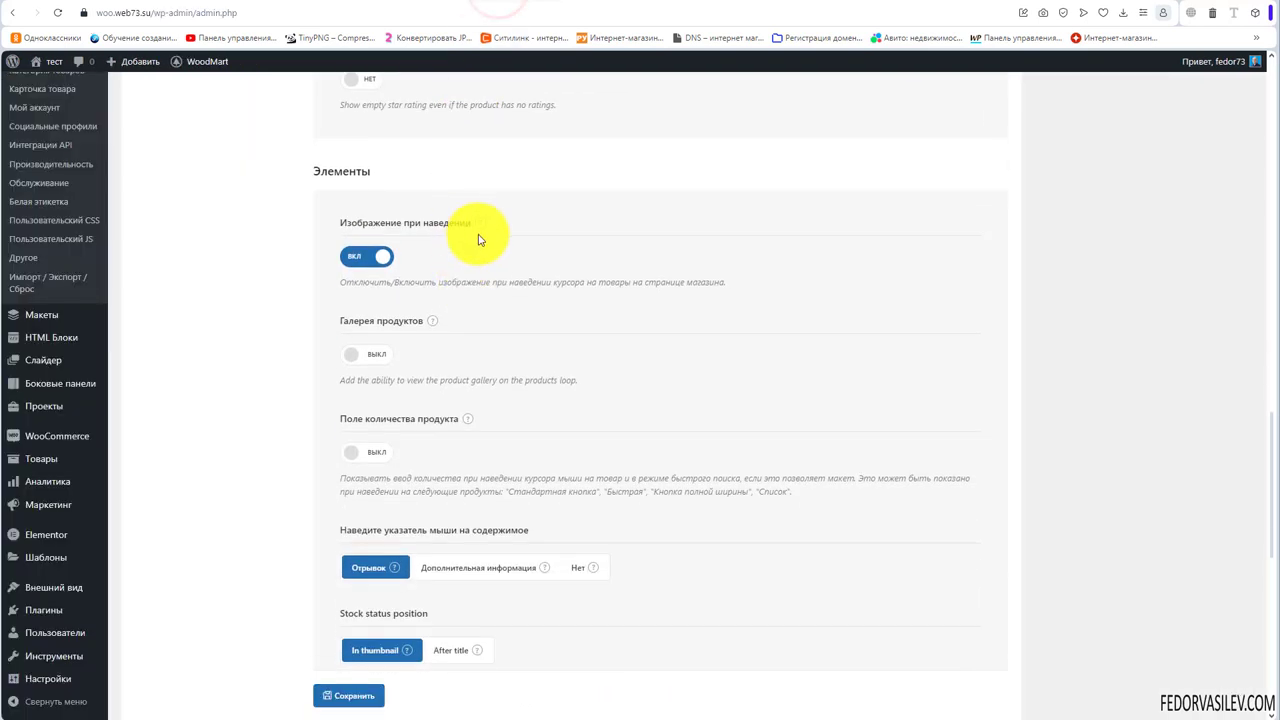
mouse_move(481, 231)
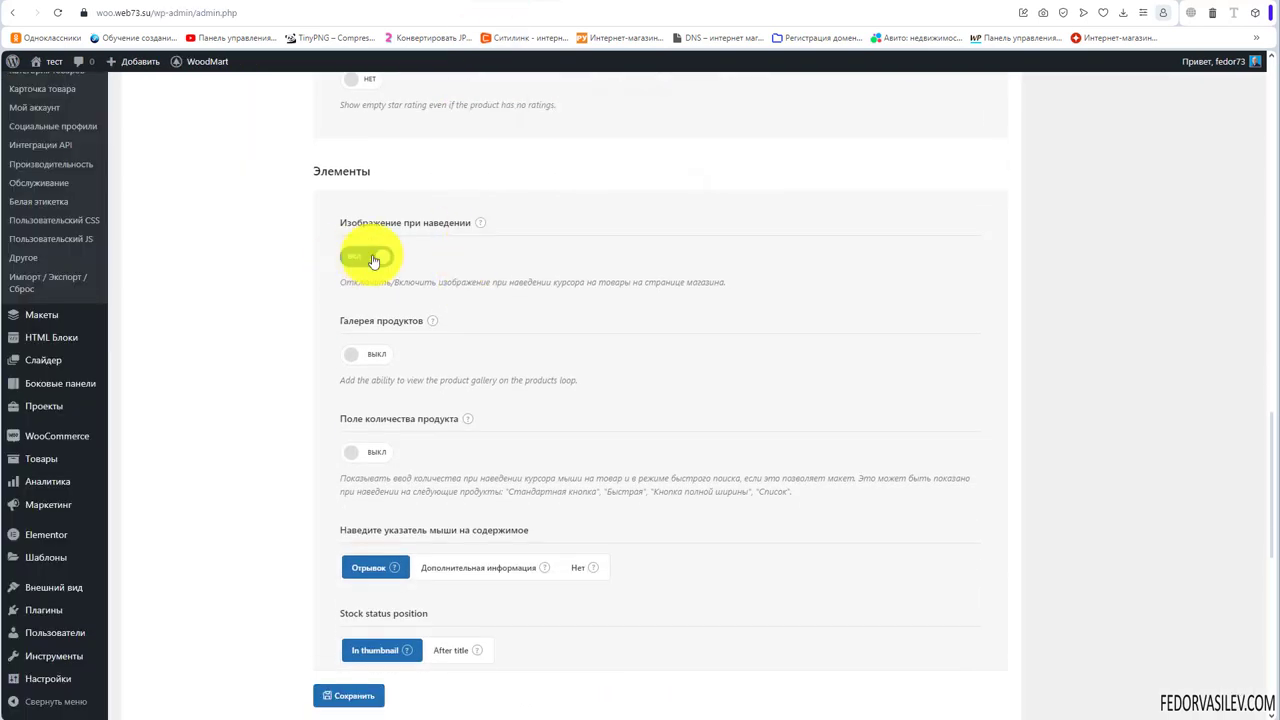
mouse_move(431, 322)
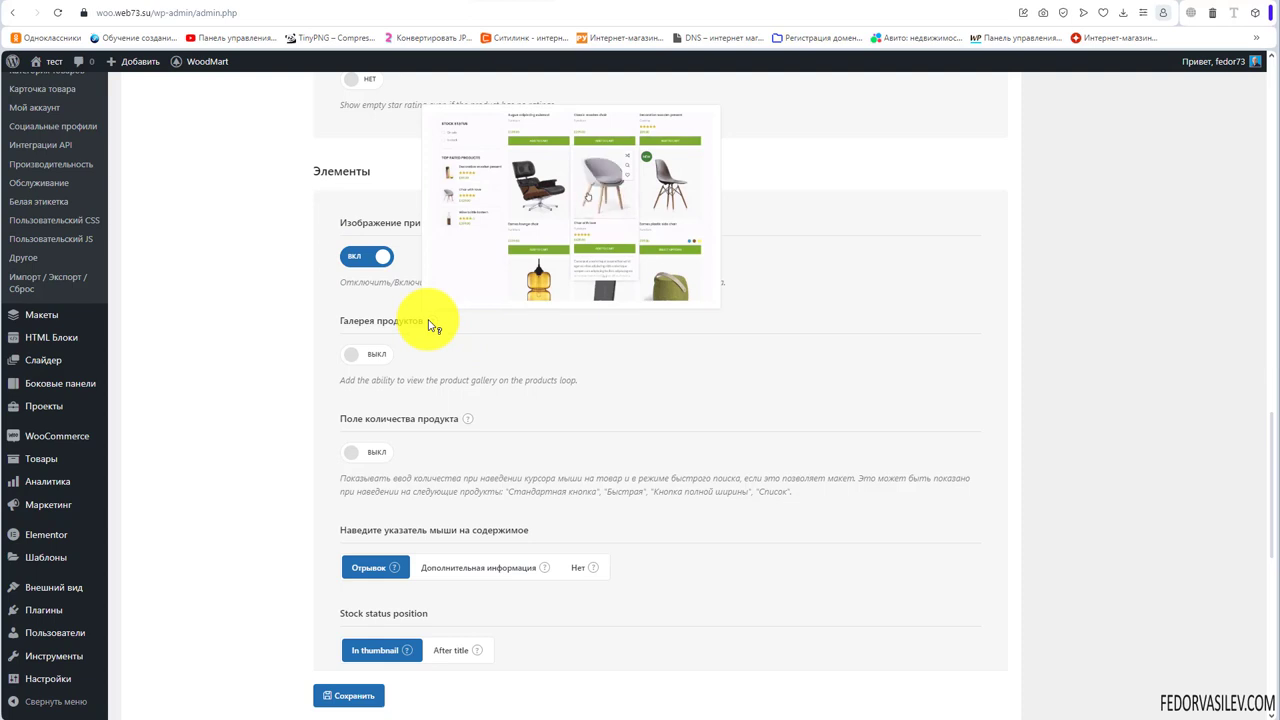
left_click(381, 357)
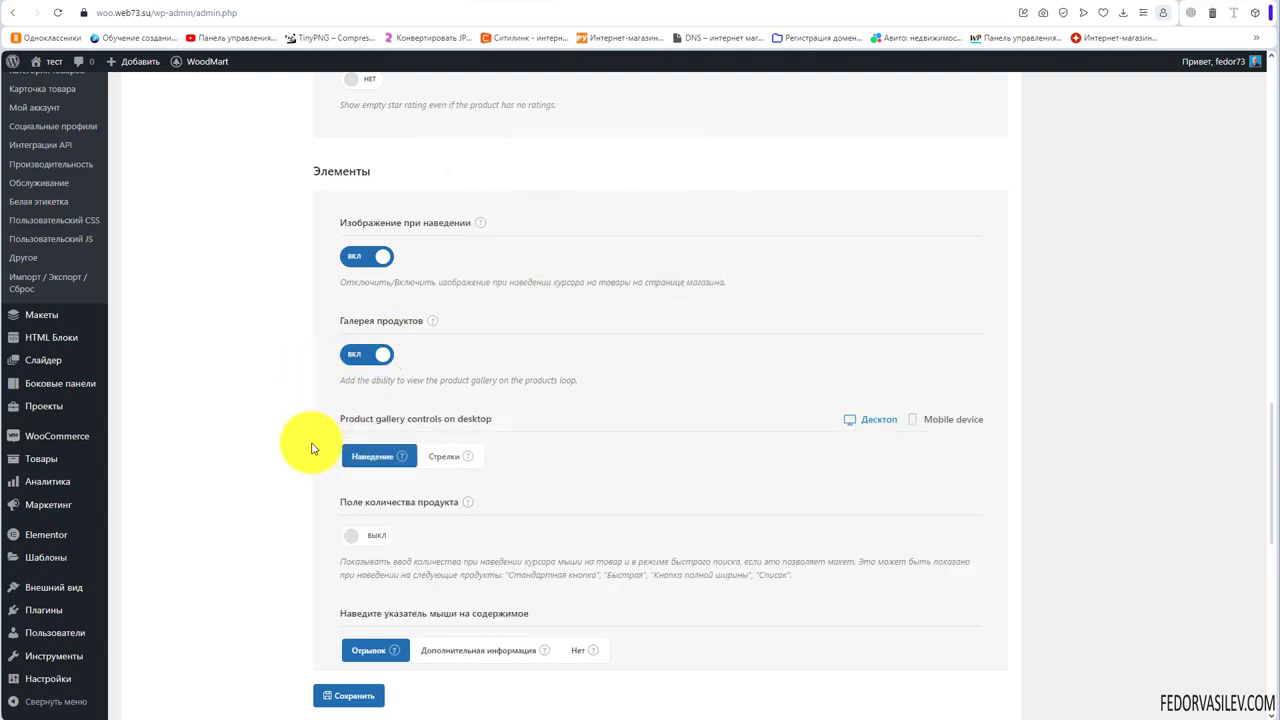
mouse_move(406, 459)
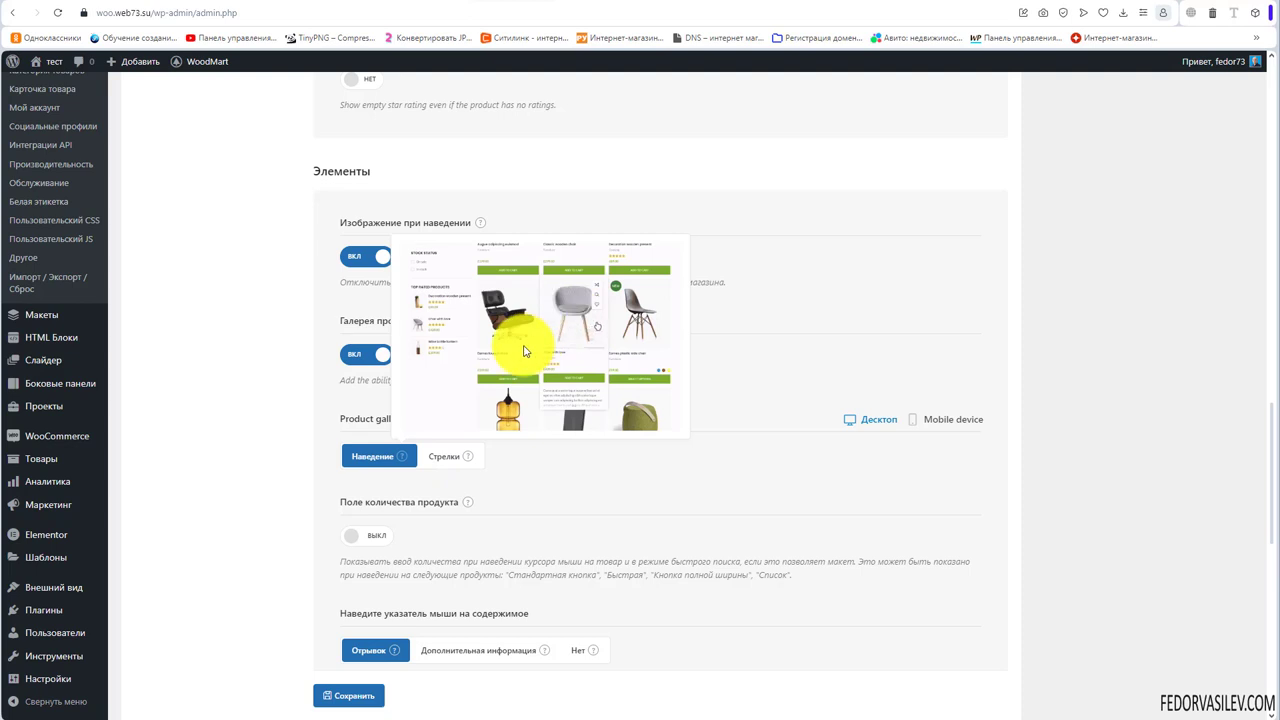
Try the «Стрелки» product gallery control for desktop and set it back to «Наведение»
mouse_move(470, 458)
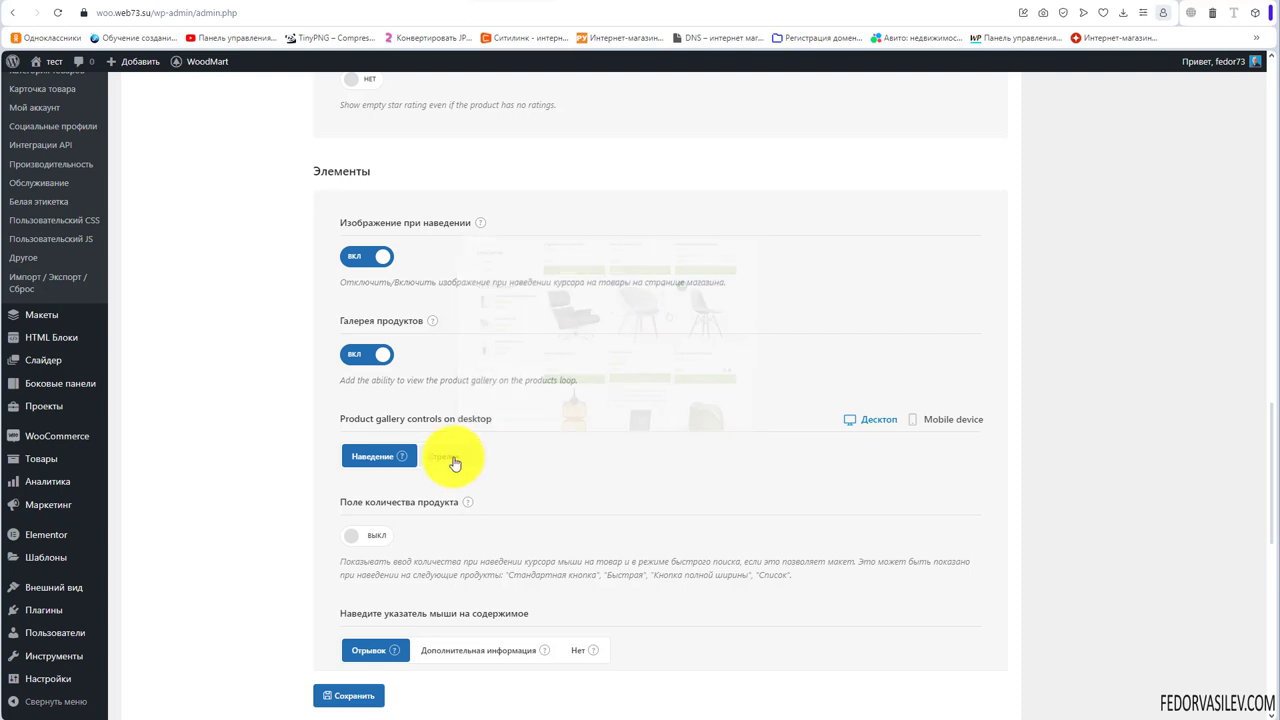
left_click(455, 459)
left_click(385, 460)
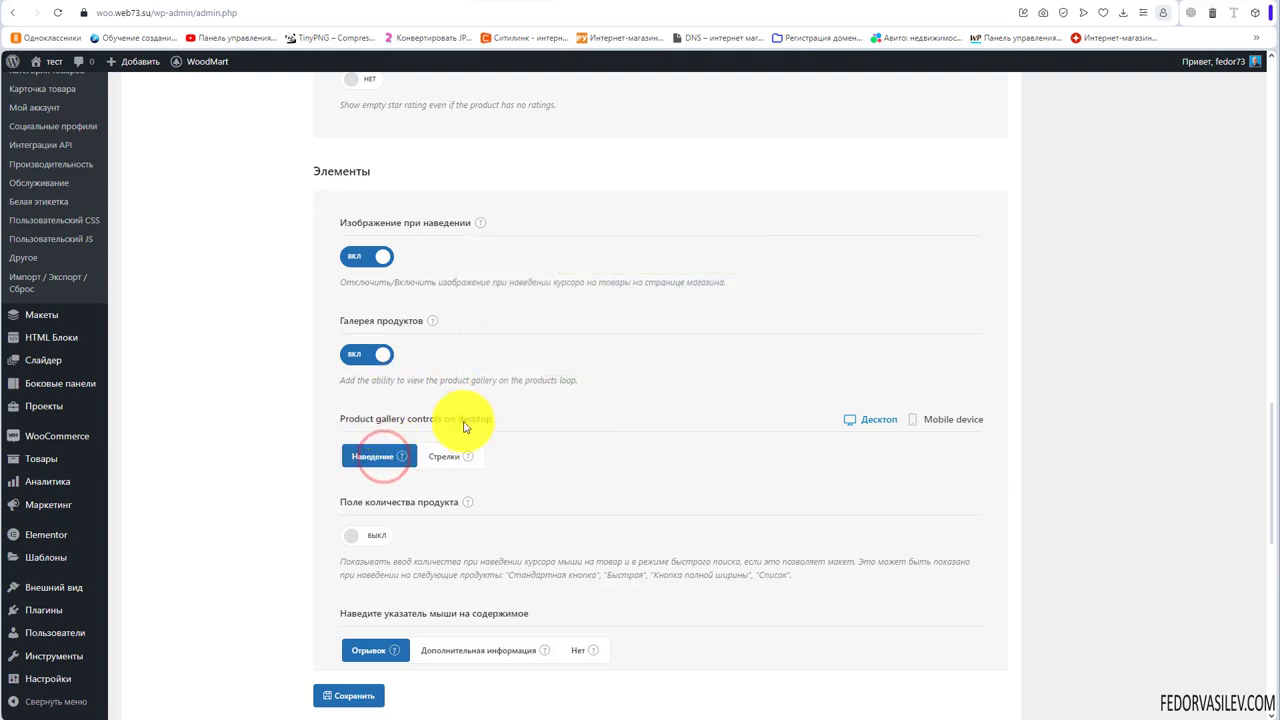
Check the product gallery control options for mobile devices and return to the desktop options
left_click(930, 421)
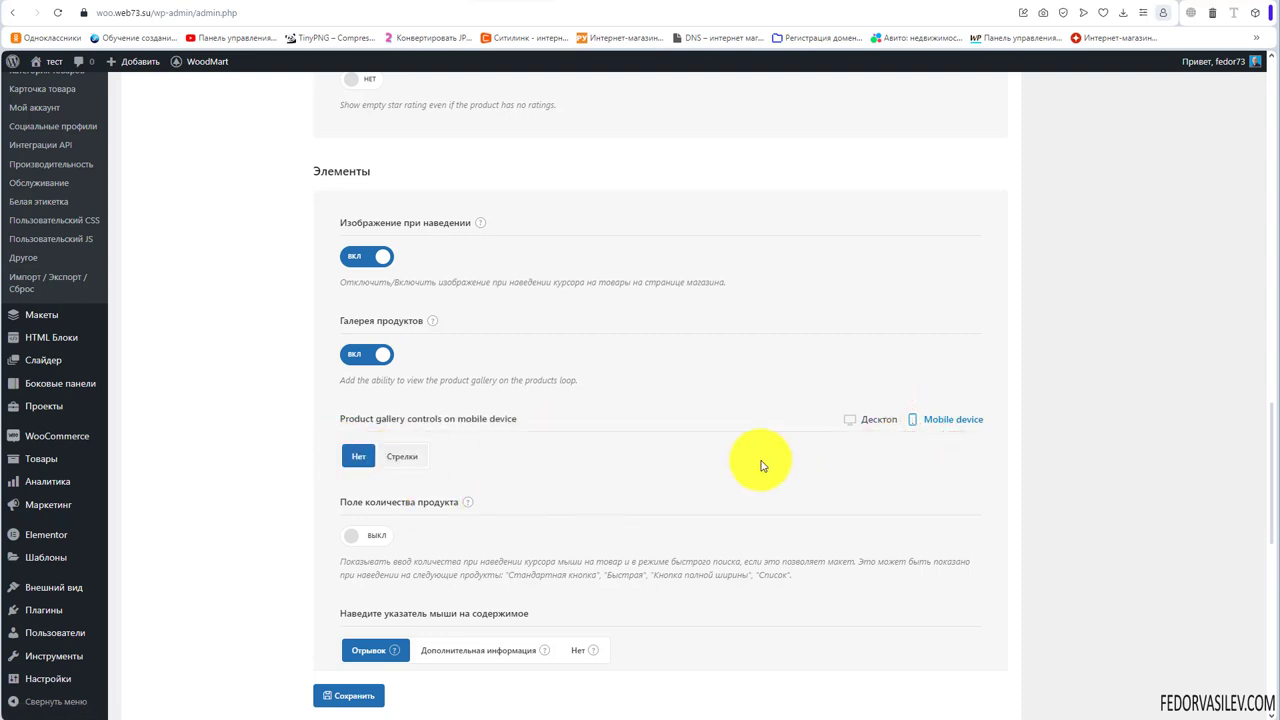
left_click(382, 457)
left_click(847, 424)
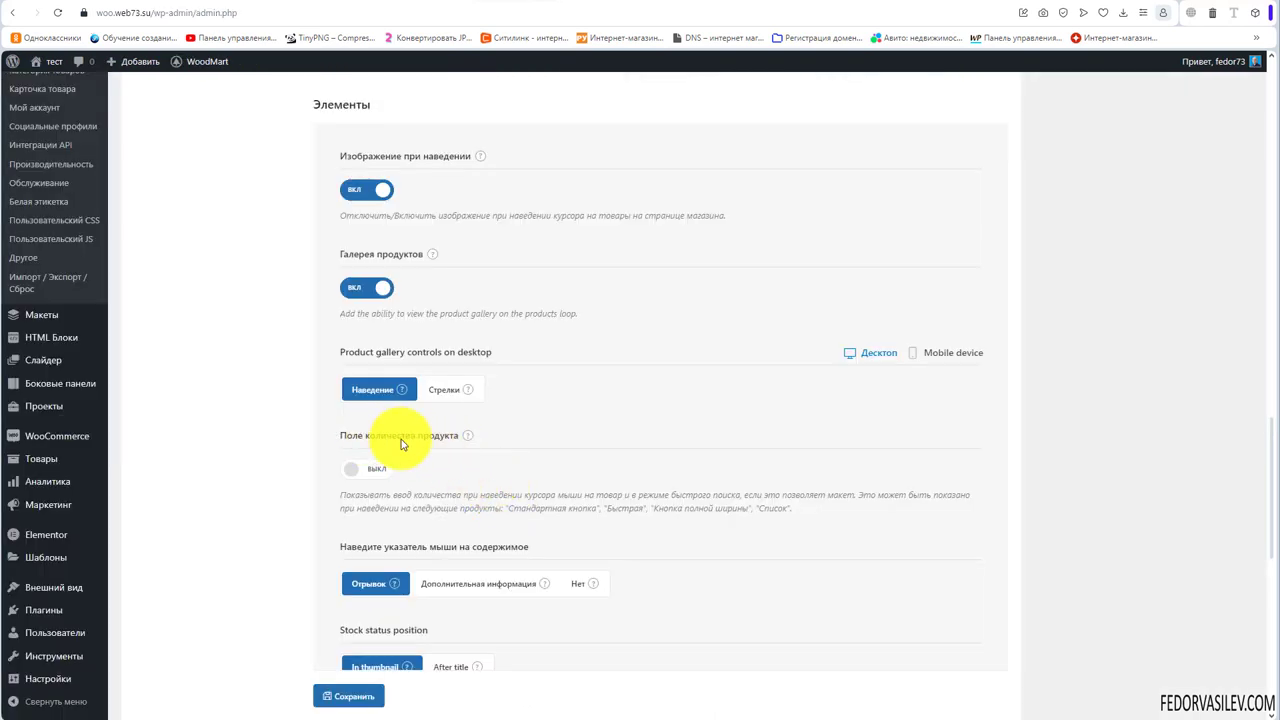
Turn on «Поле количества продукта» and view its preview
mouse_move(468, 389)
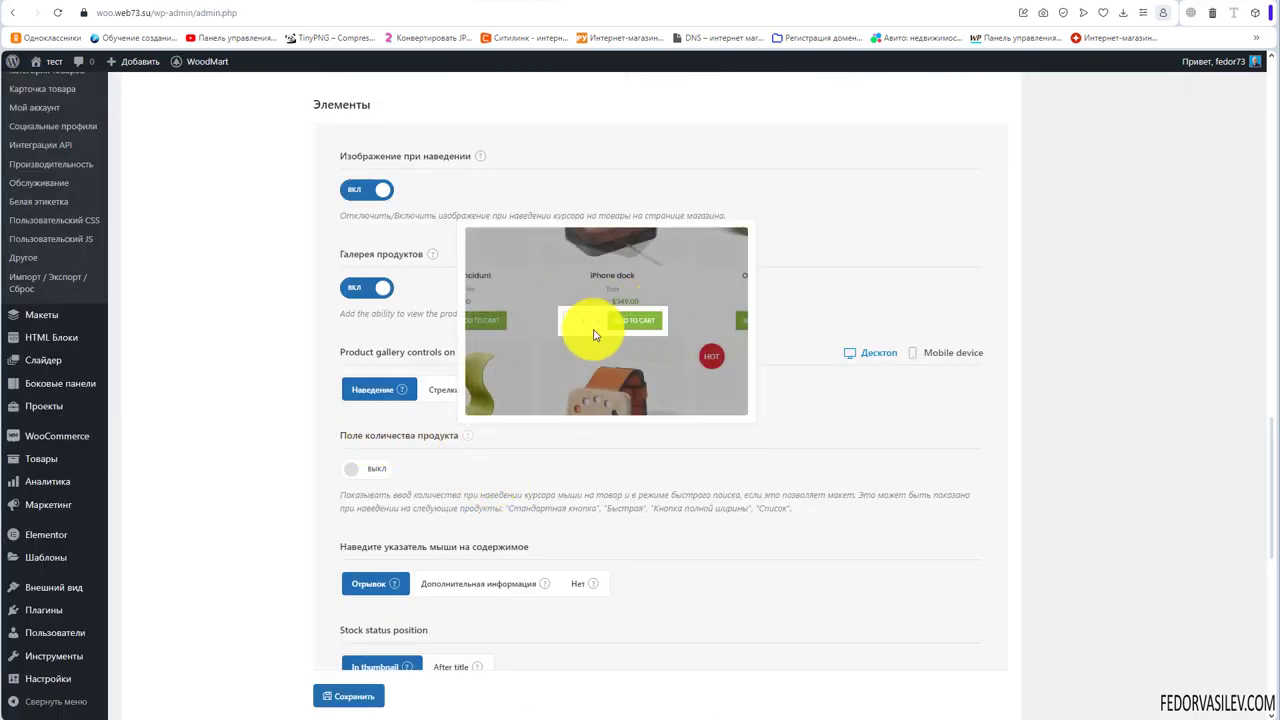
left_click(371, 470)
mouse_move(467, 437)
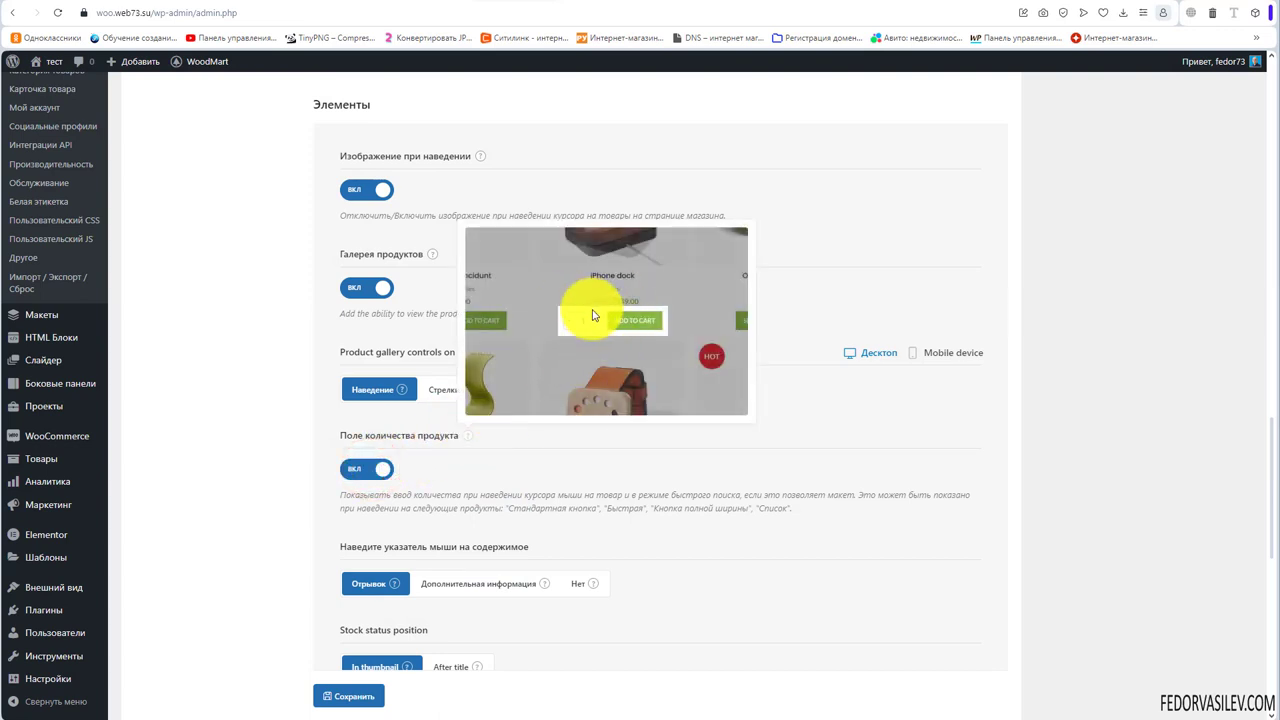
left_click(366, 470)
Preview the «Наведите указатель мыши на содержимое» options and set it to «Дополнительная информация»
scroll(571, 466, "down", 2)
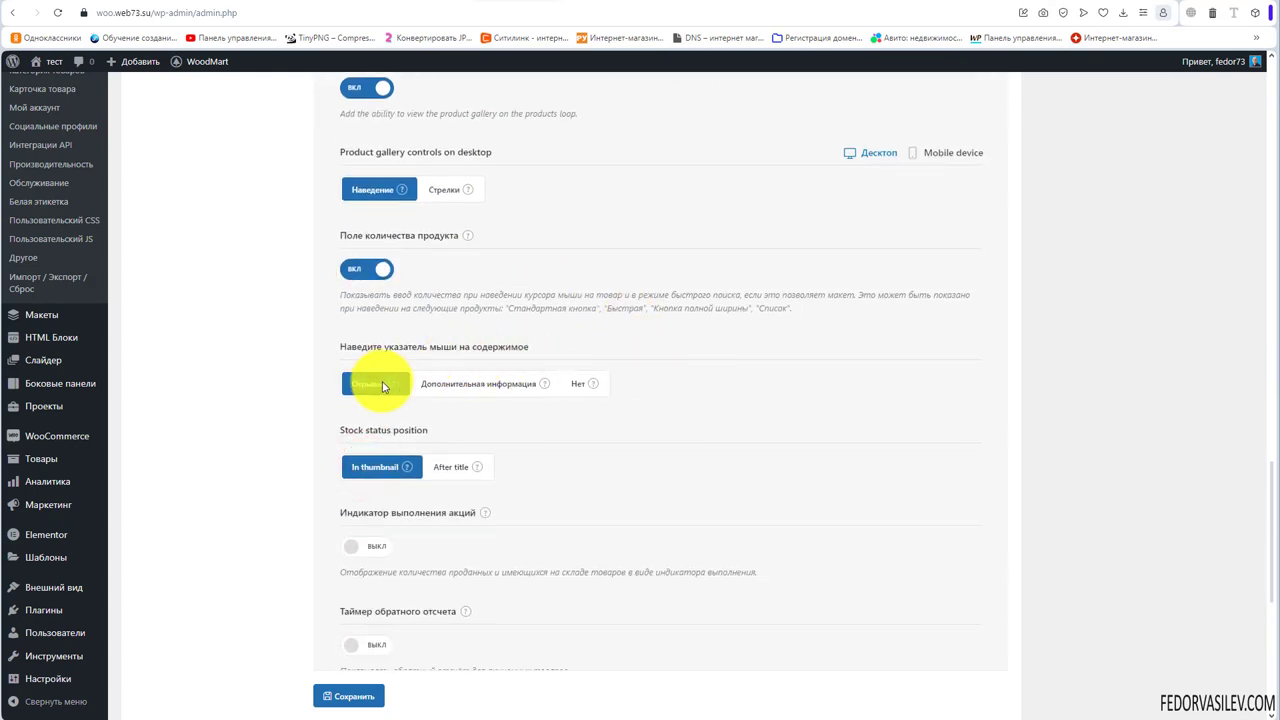
mouse_move(396, 390)
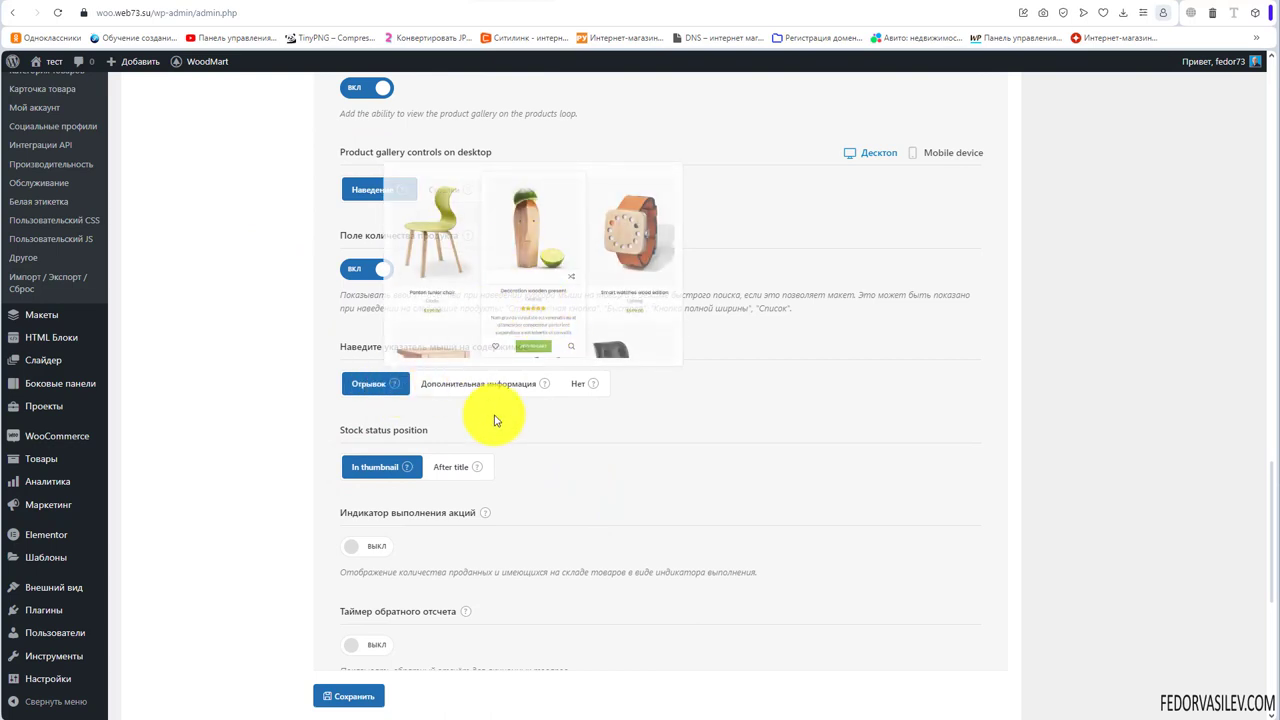
mouse_move(543, 386)
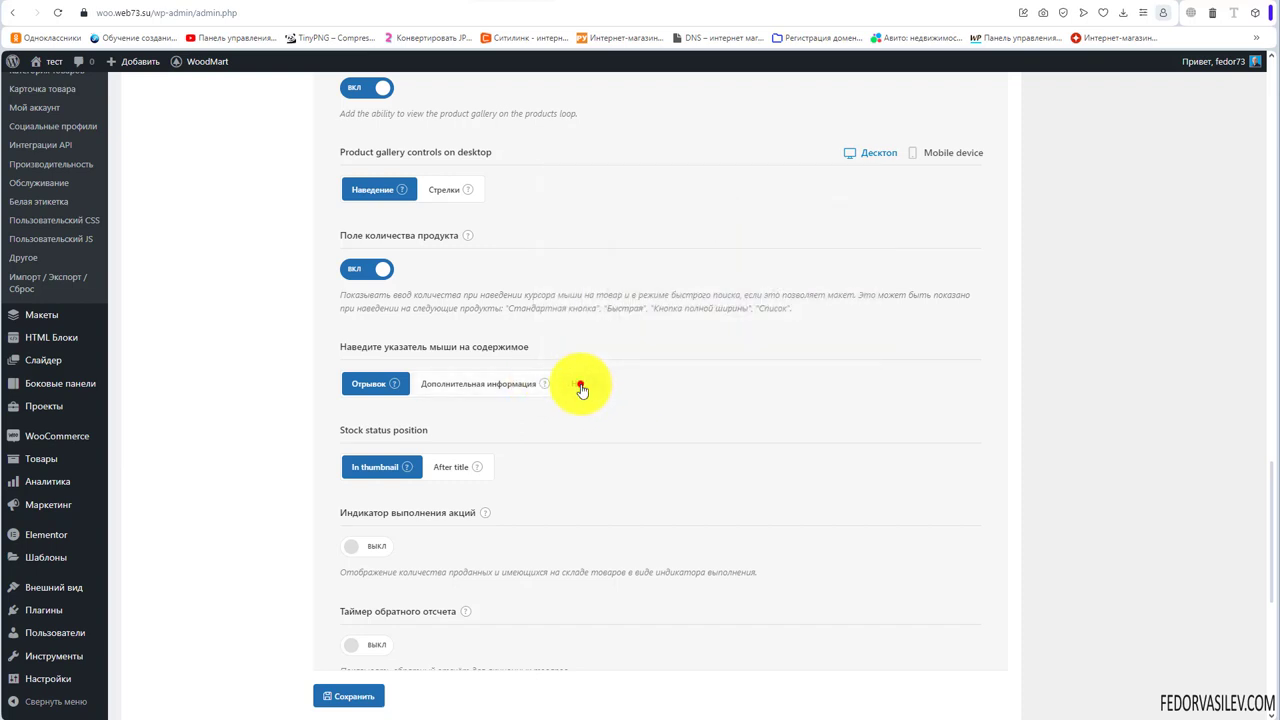
left_click(580, 384)
left_click(486, 394)
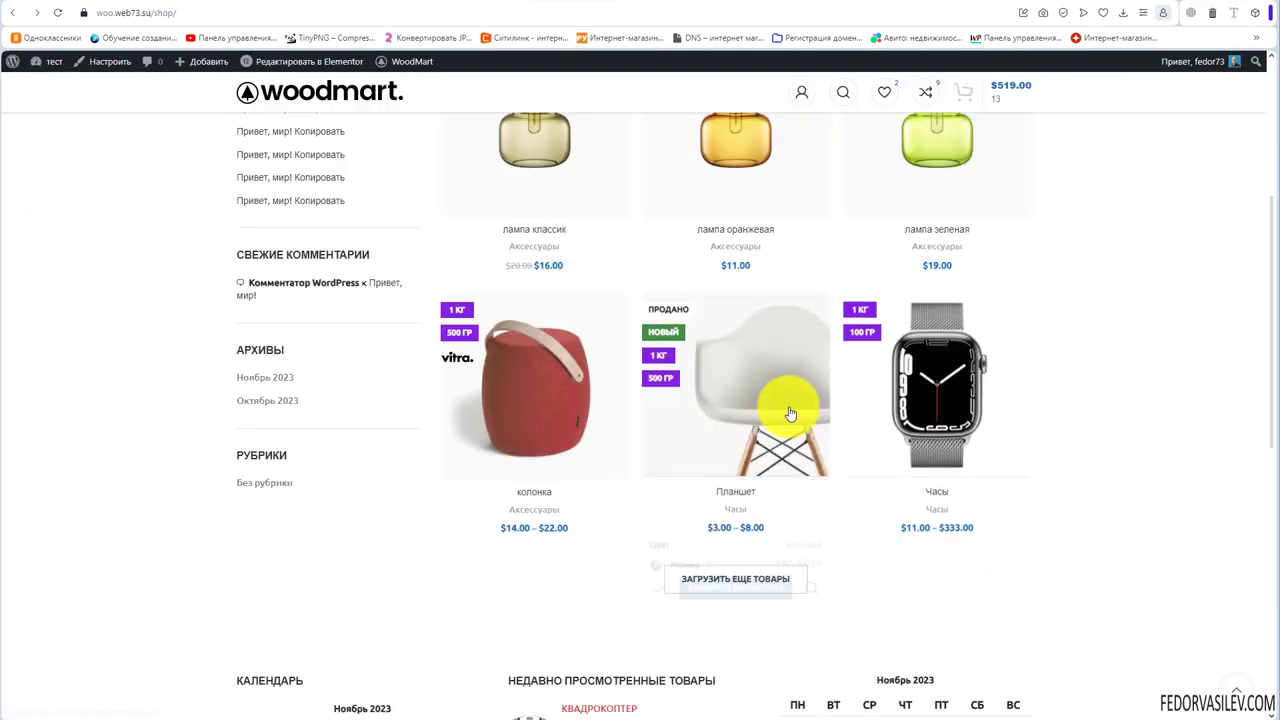
Check the «Планшет» card's hover information on the shop page and compare it with the details on its product page
mouse_move(729, 451)
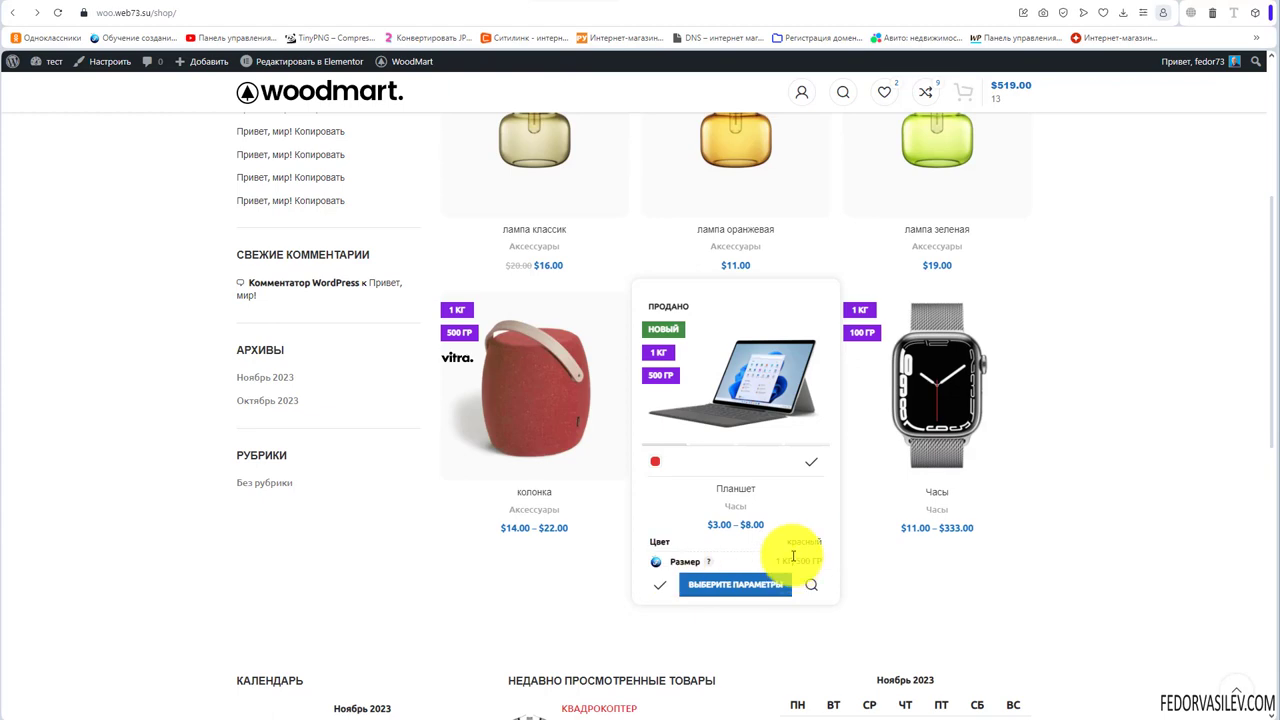
left_click(763, 402)
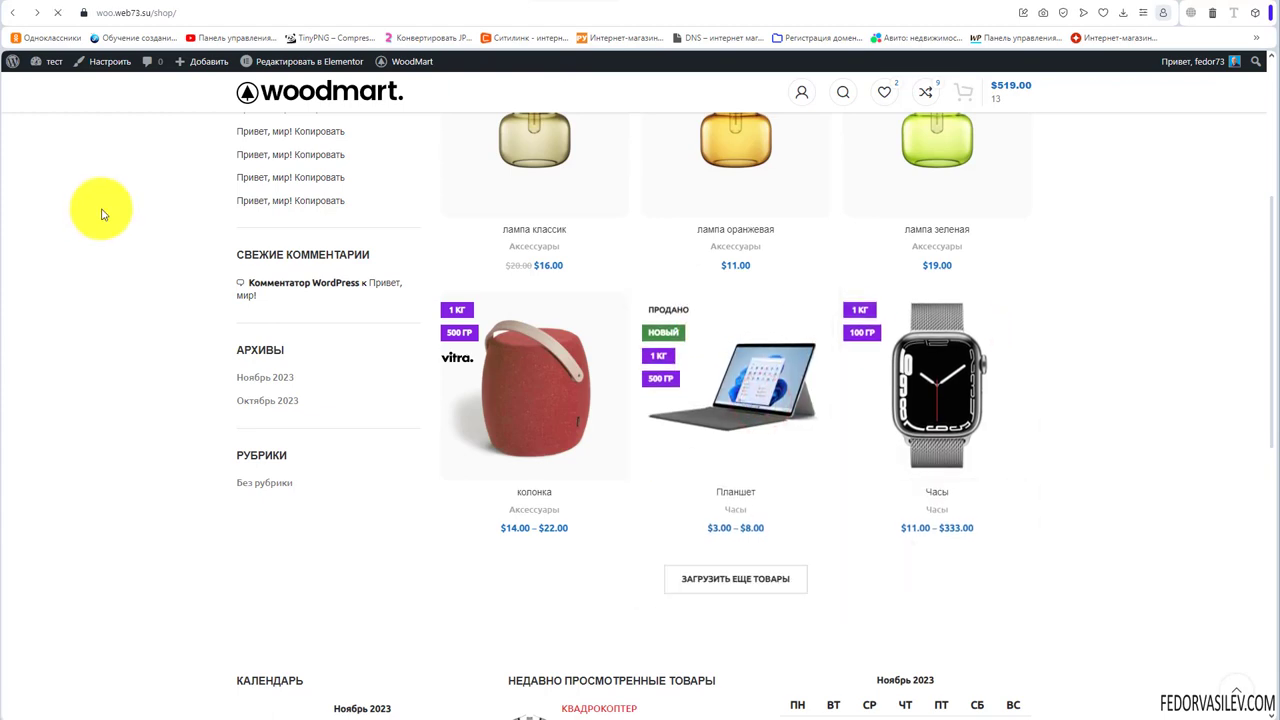
scroll(160, 220, "down", 3)
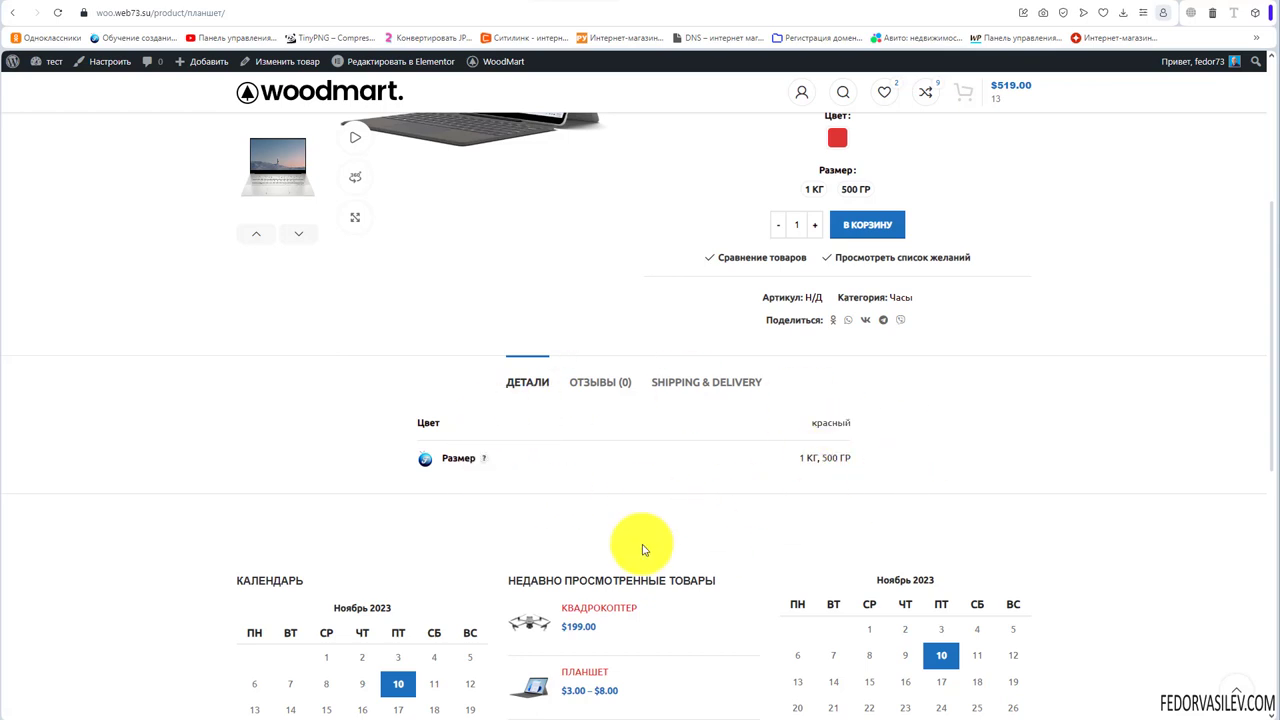
Return to the theme settings and preview the «In thumbnail» and «After title» options of Stock status position
key("ctrl+Tab")
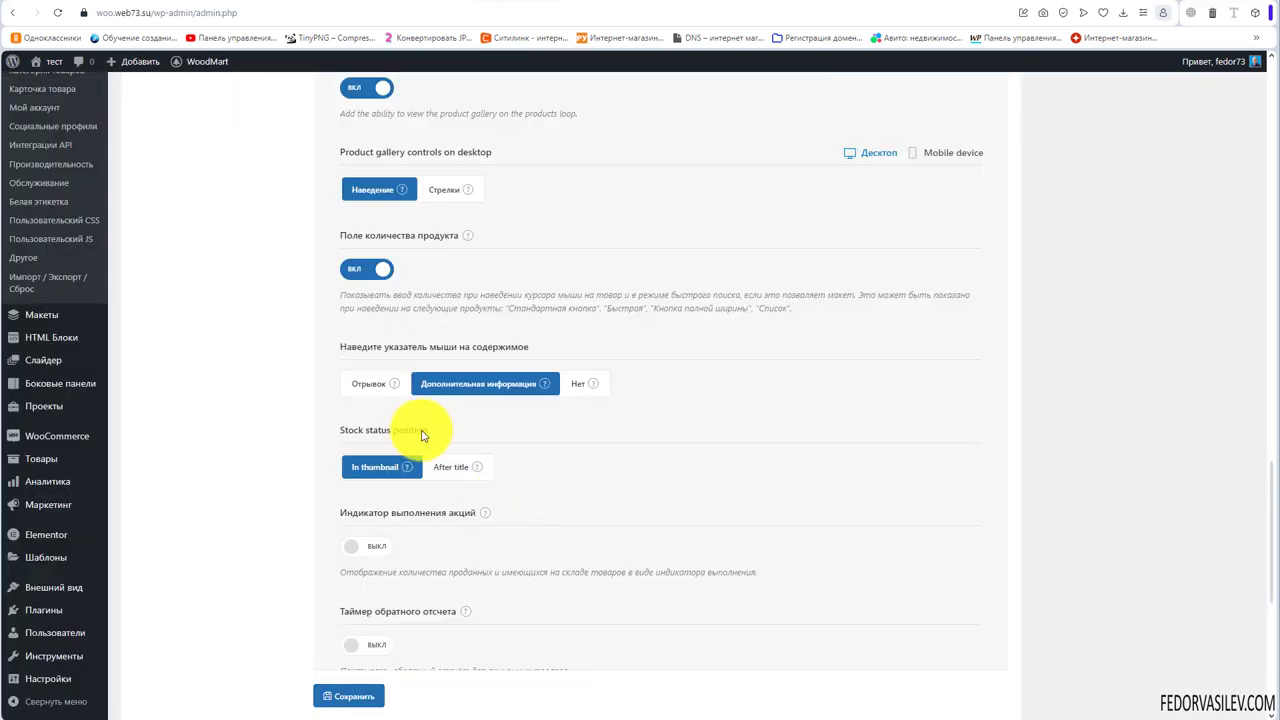
left_click_drag(442, 436, 312, 458)
mouse_move(407, 468)
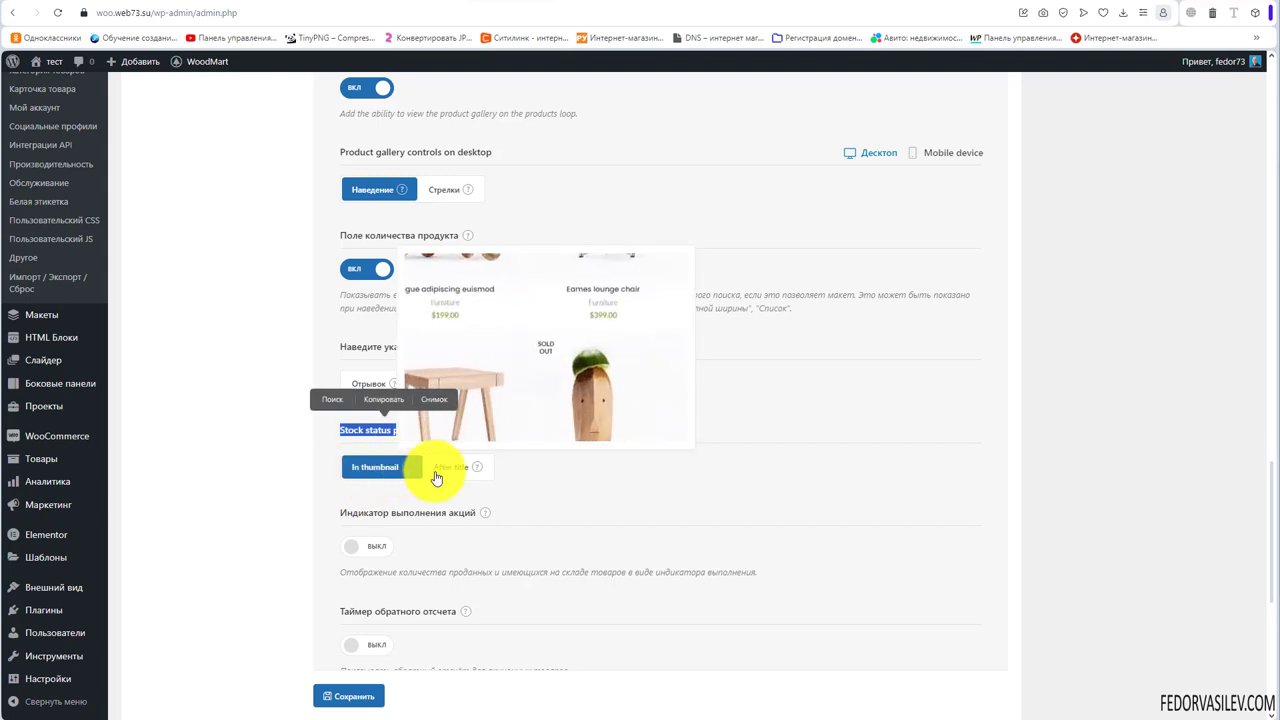
mouse_move(481, 472)
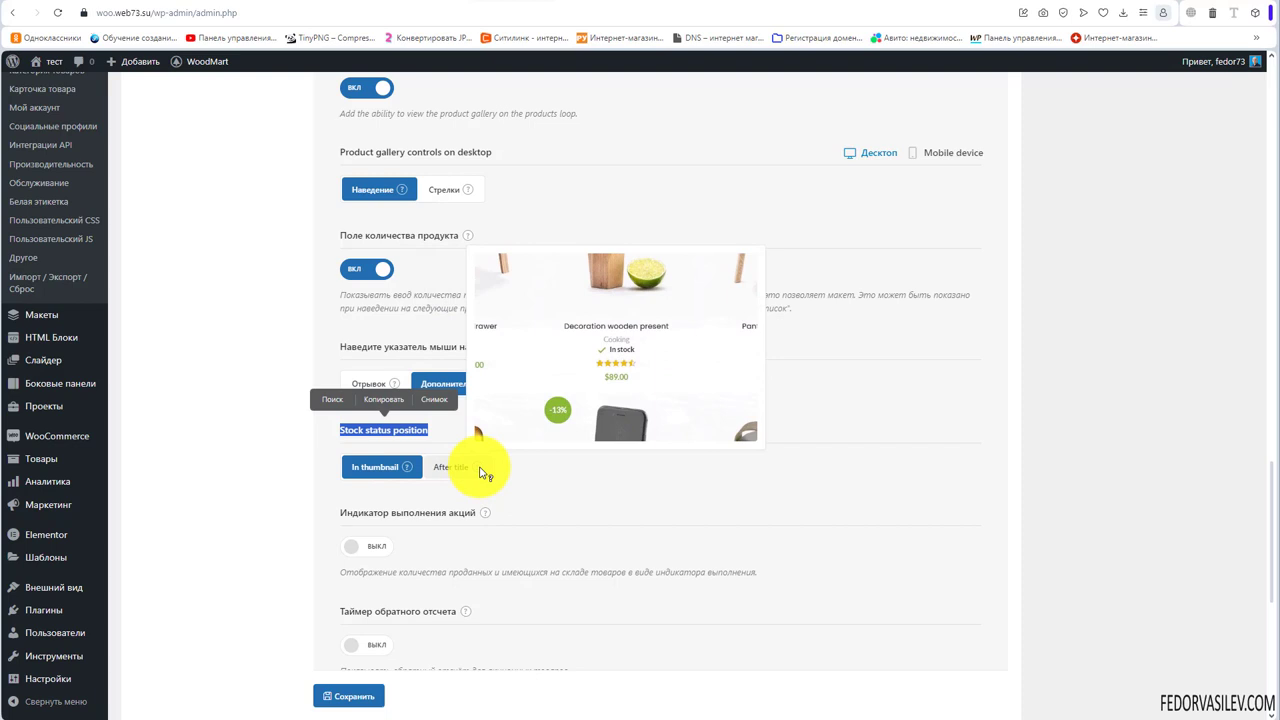
left_click(417, 435)
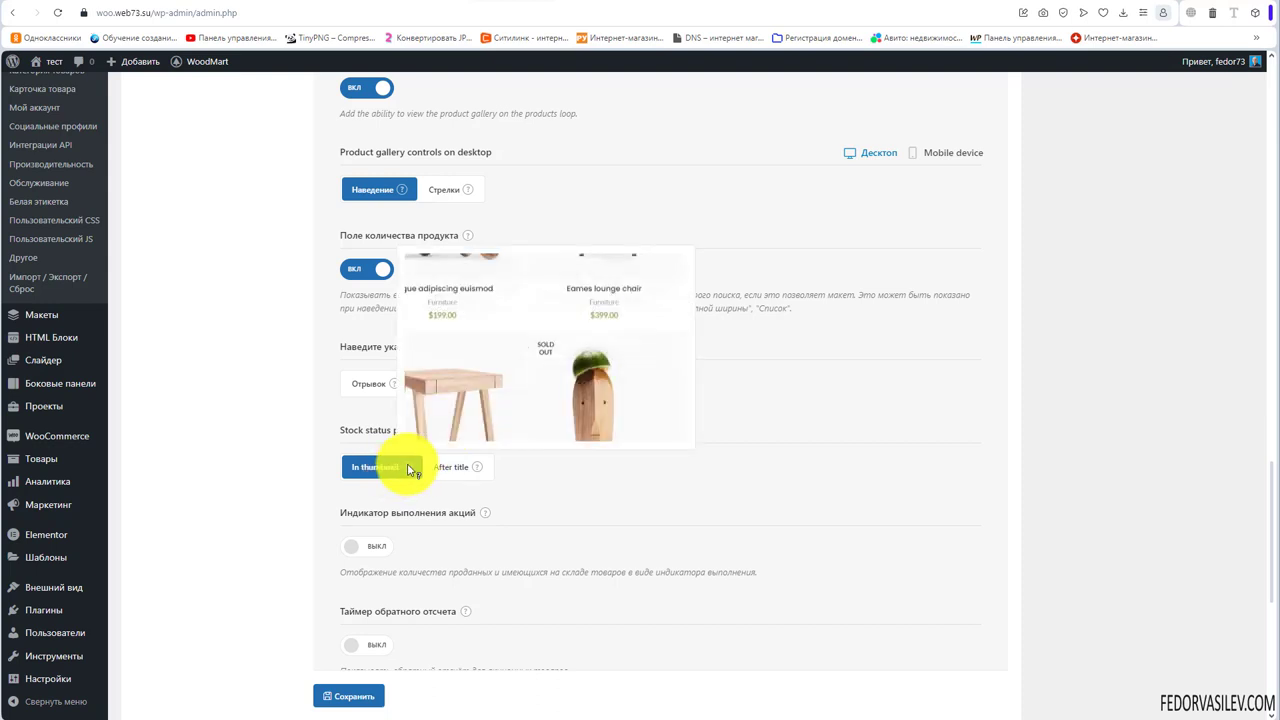
mouse_move(477, 468)
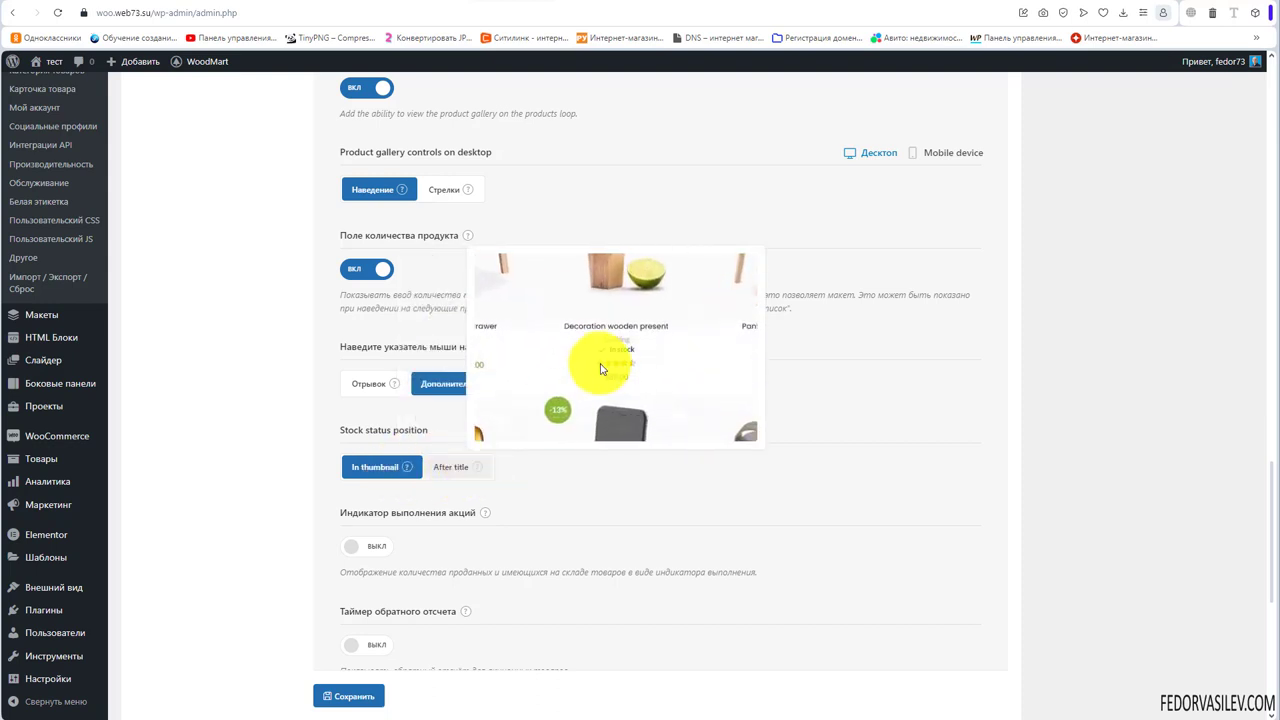
Preview «Индикатор выполнения акций», try turning it on, and set it back to «ВЫКЛ»
scroll(606, 490, "down", 2)
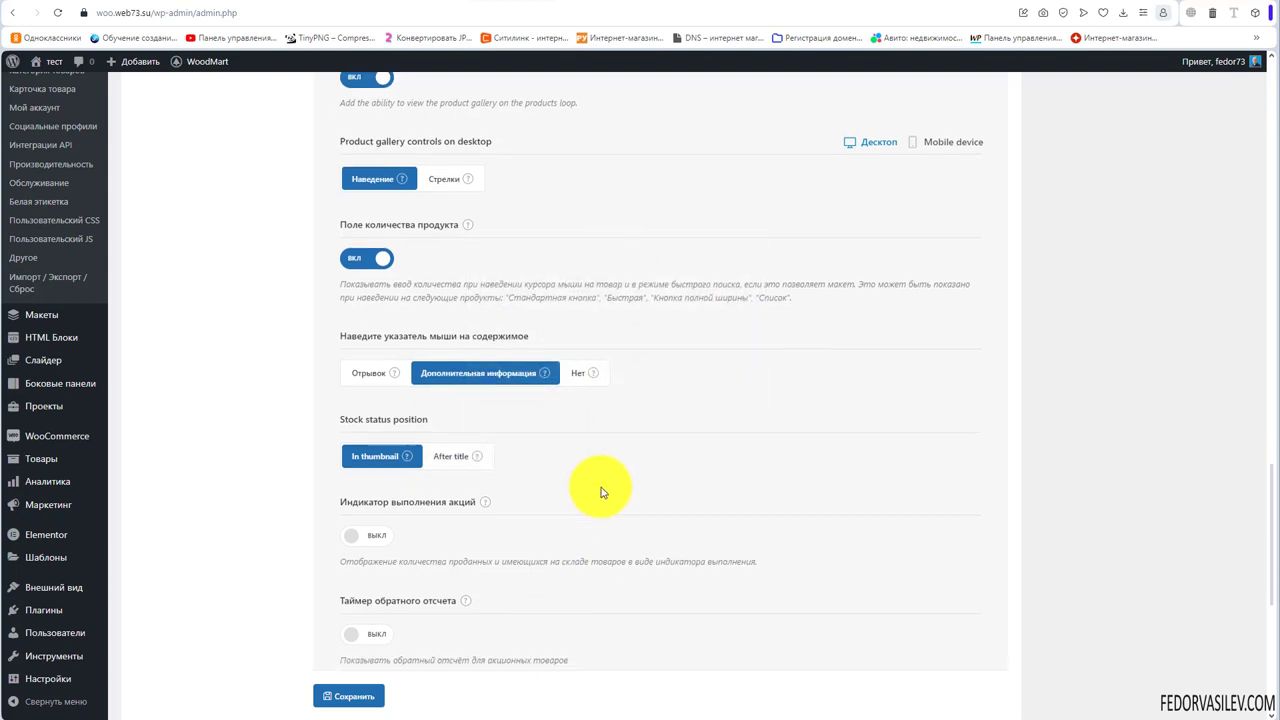
mouse_move(484, 381)
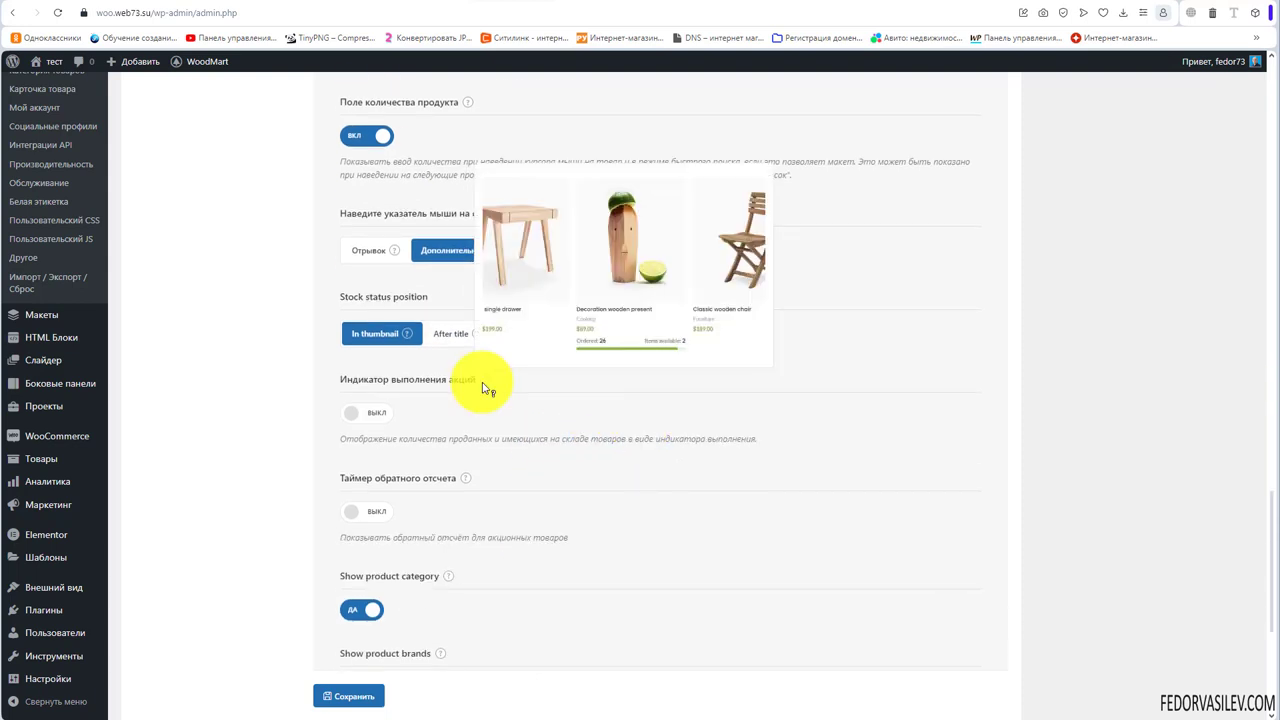
left_click(350, 412)
left_click(357, 418)
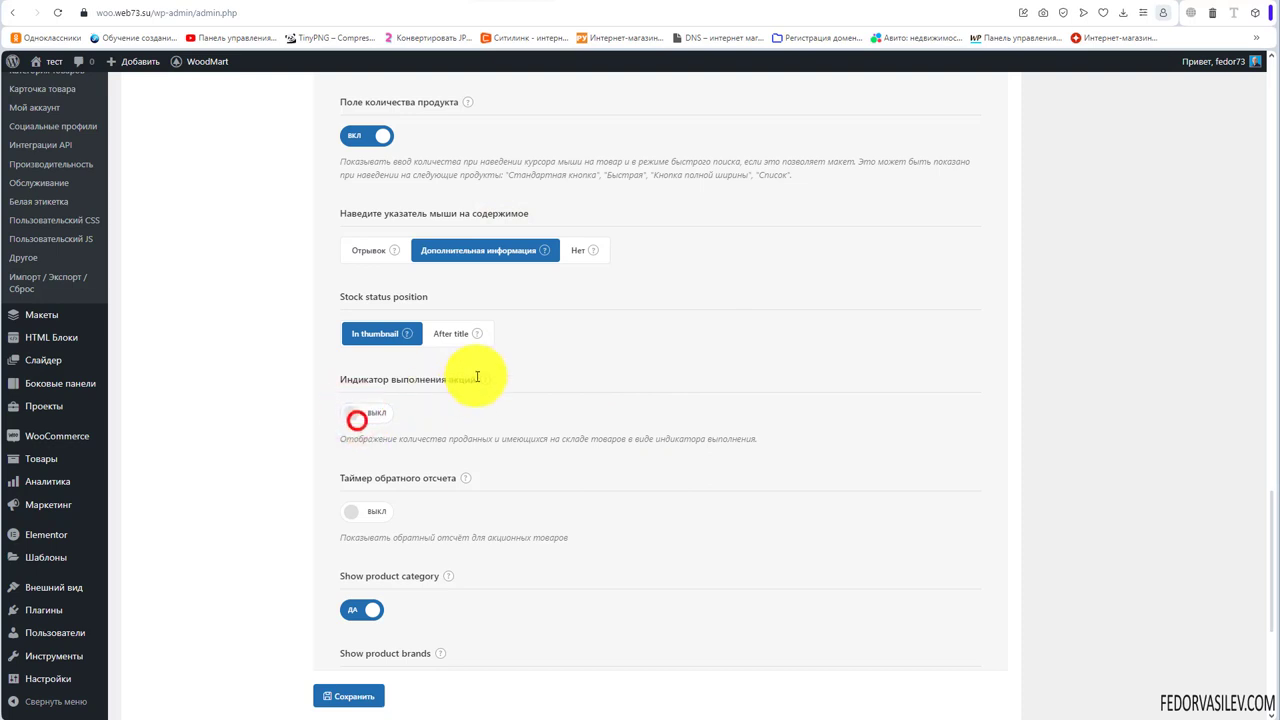
mouse_move(485, 385)
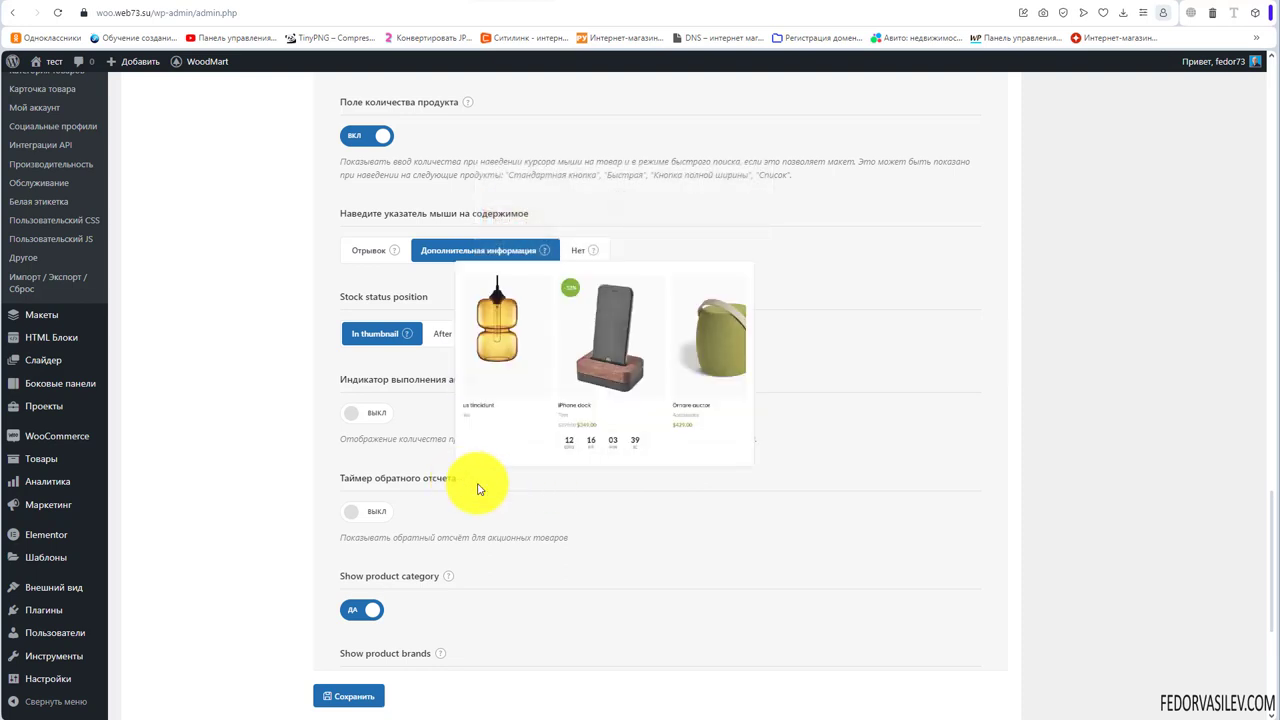
Turn on «Таймер обратного отсчета» for sale products and view its preview
scroll(486, 486, "down", 2)
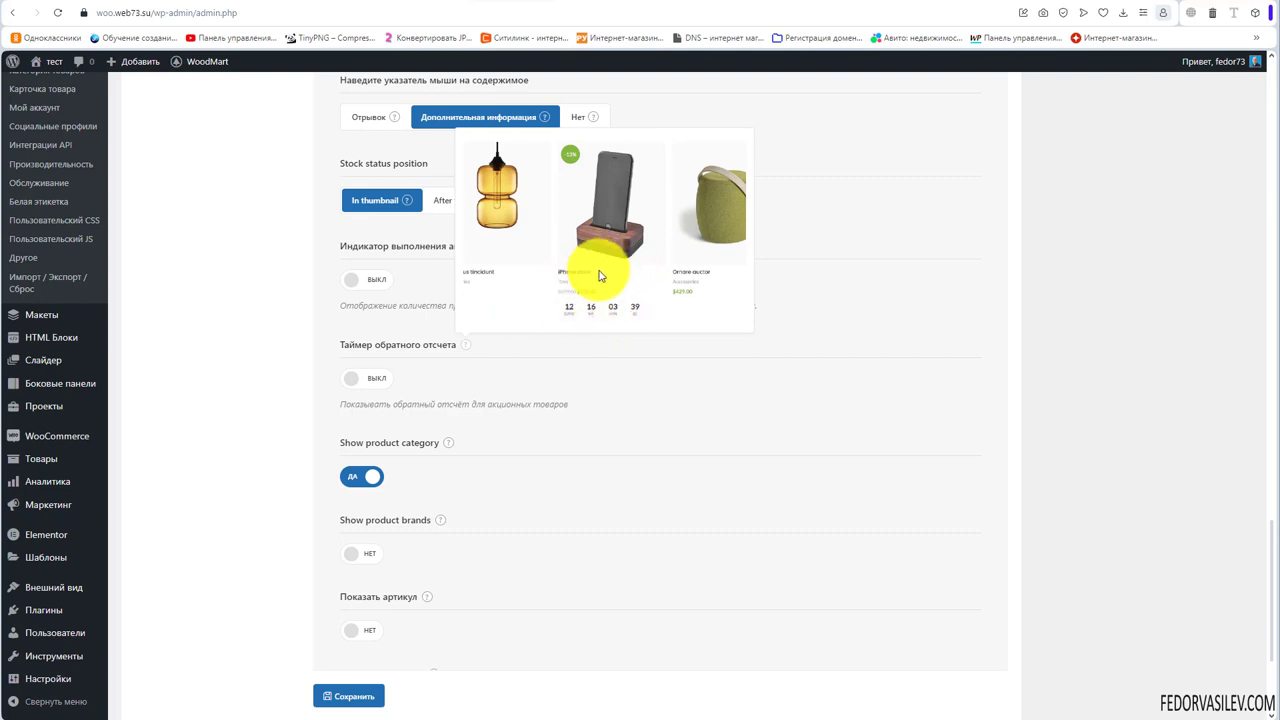
mouse_move(473, 346)
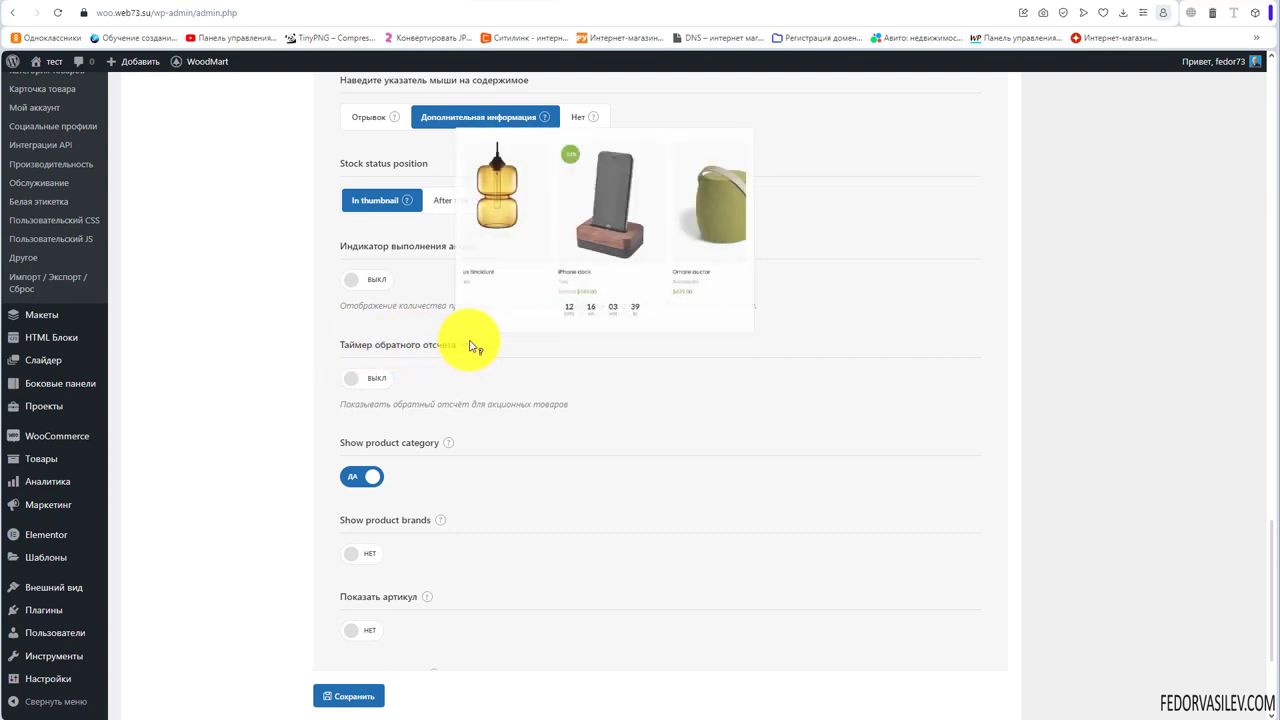
left_click(372, 379)
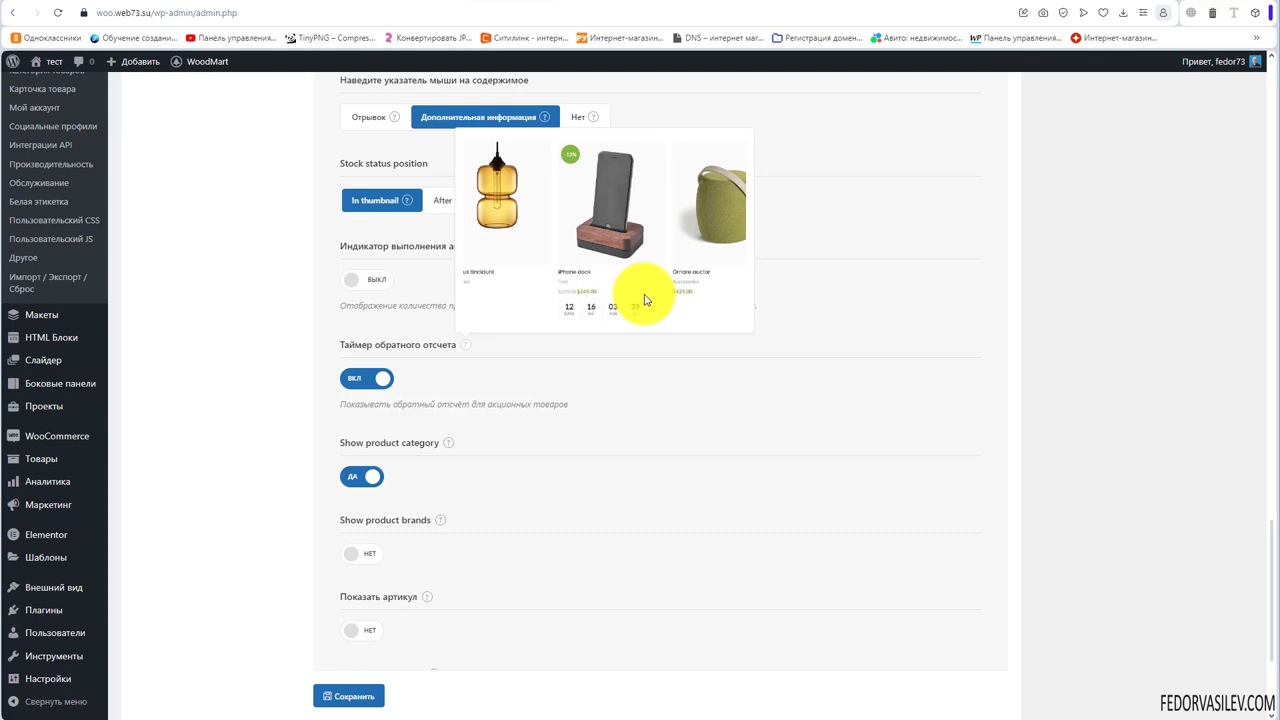
scroll(600, 360, "up", 1)
mouse_move(487, 316)
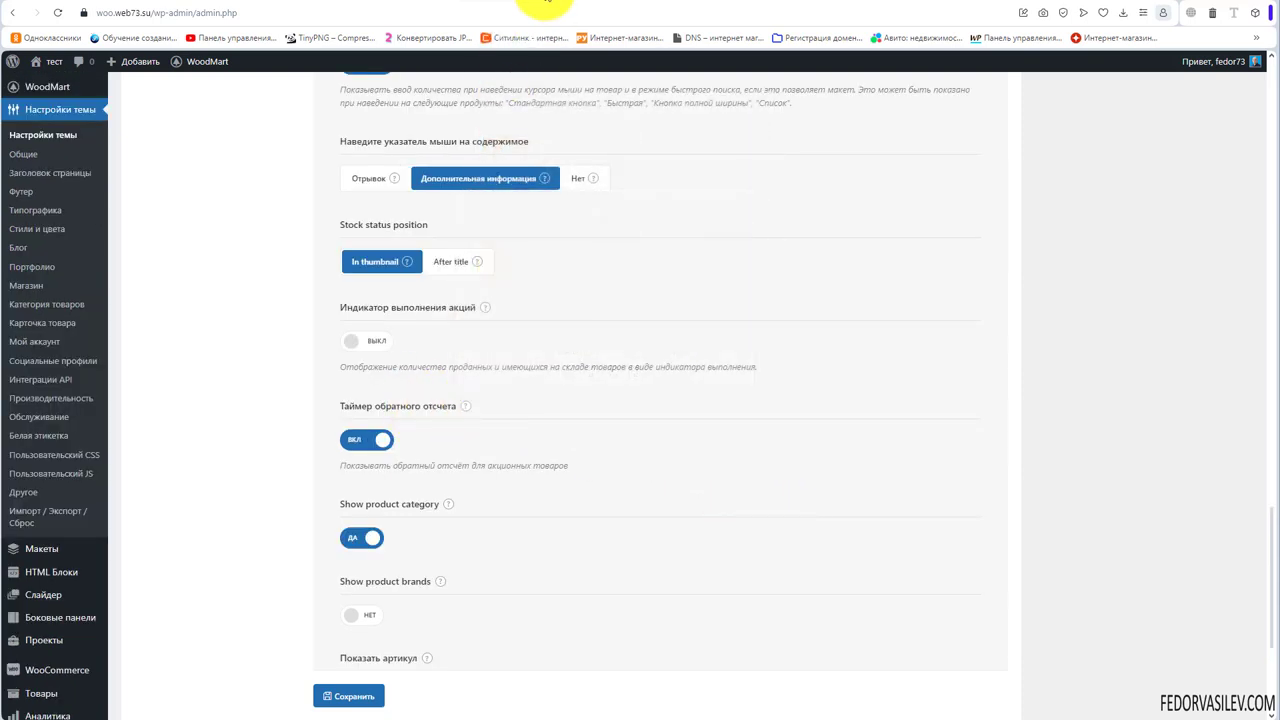
Switch to the «лампа классик» product editor, clear both sale dates and cancel the sale schedule
left_click(548, 4)
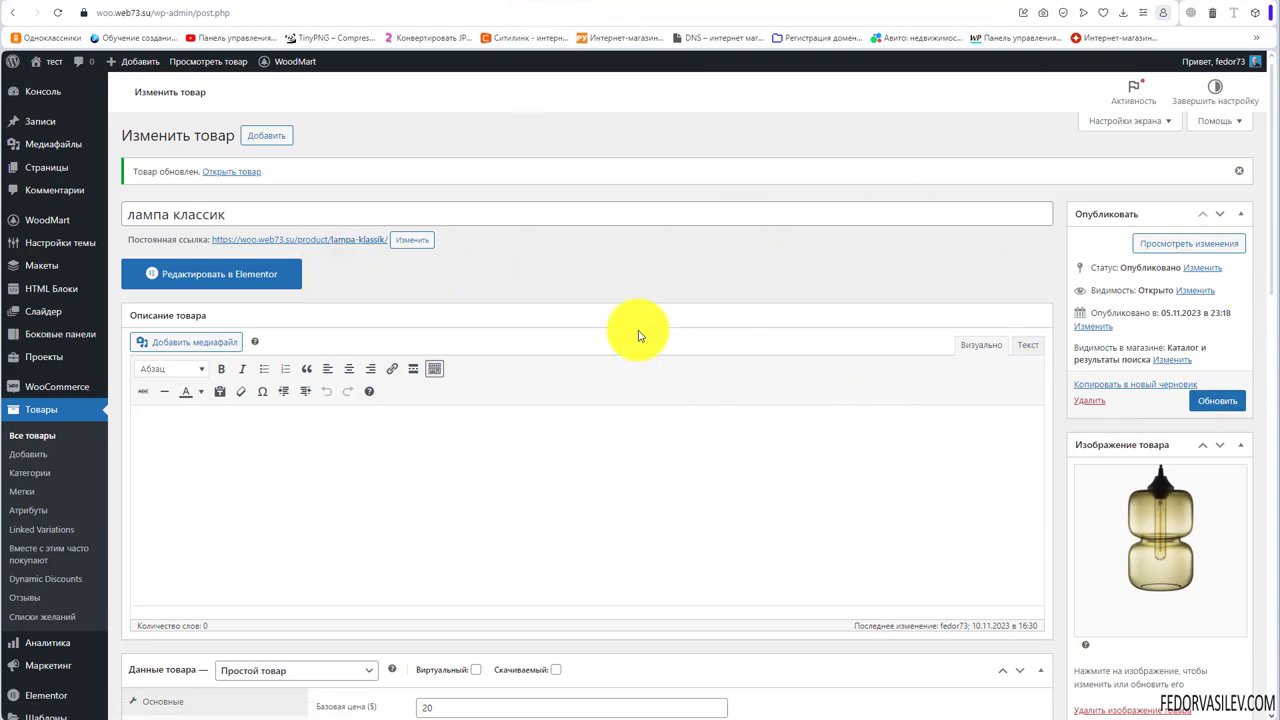
scroll(626, 320, "down", 2)
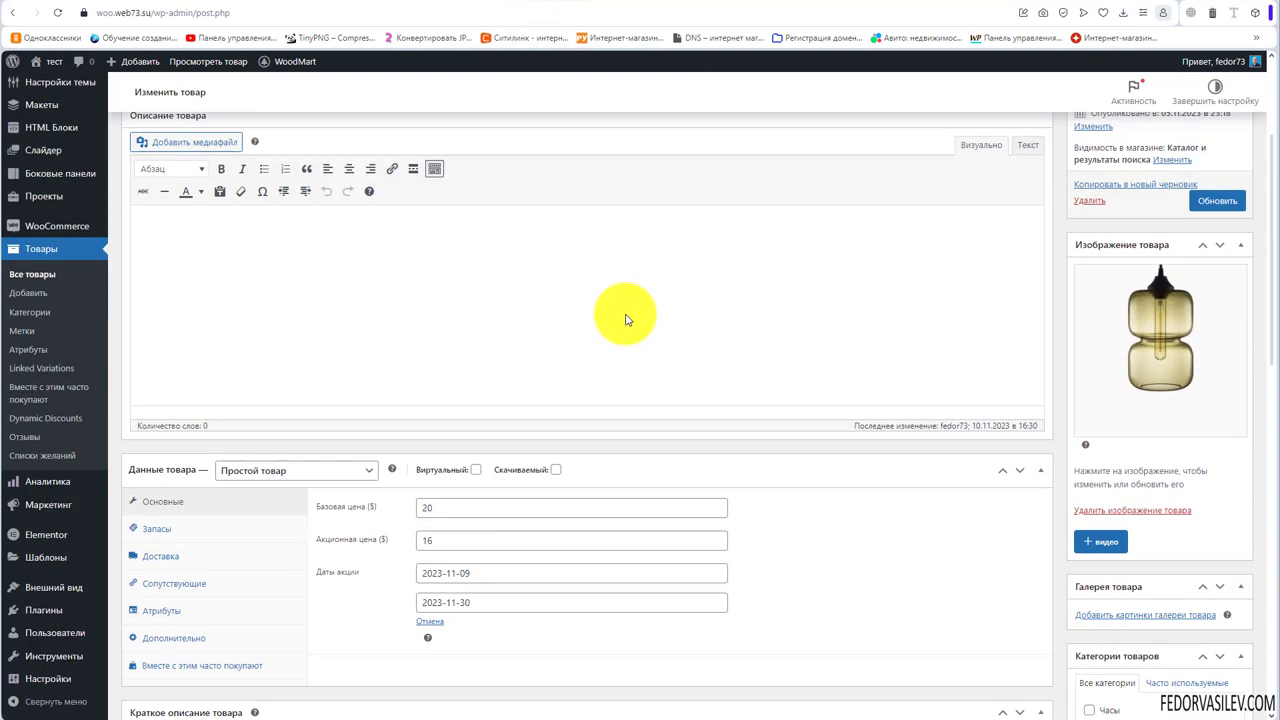
scroll(626, 320, "down", 1)
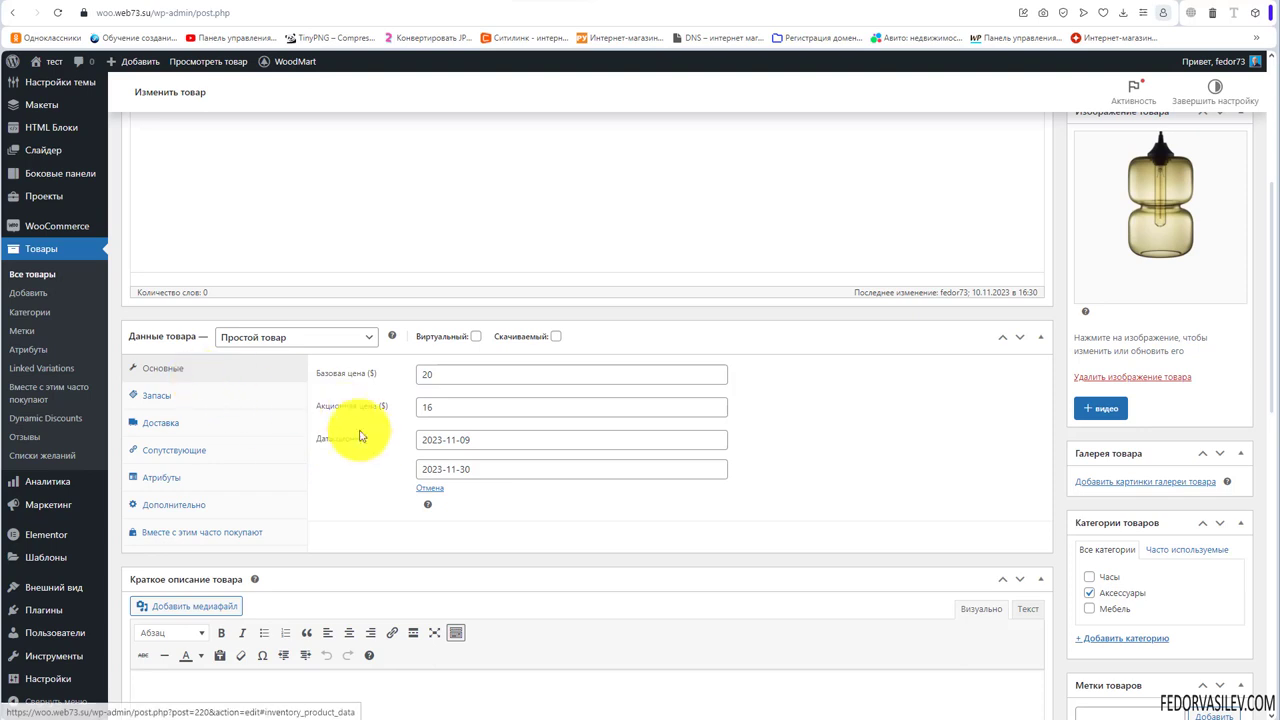
triple_click(491, 470)
key("BackSpace")
triple_click(466, 440)
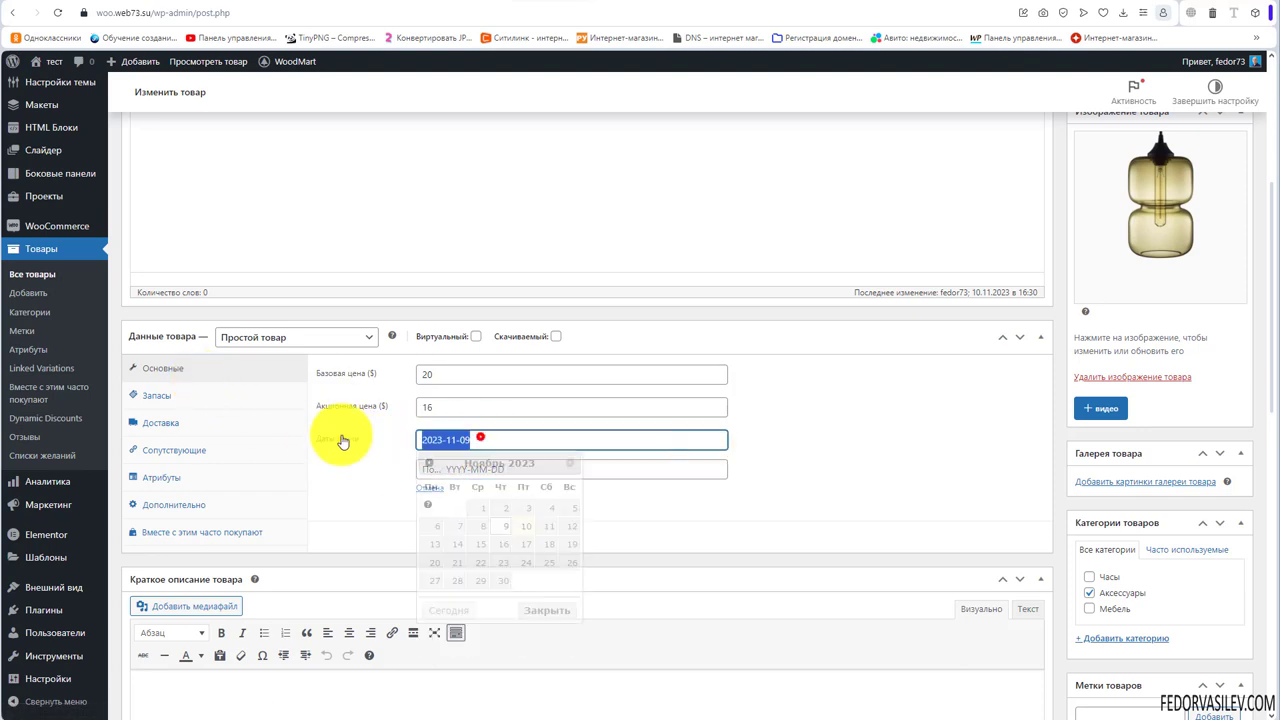
key("BackSpace")
left_click(348, 477)
left_click(422, 496)
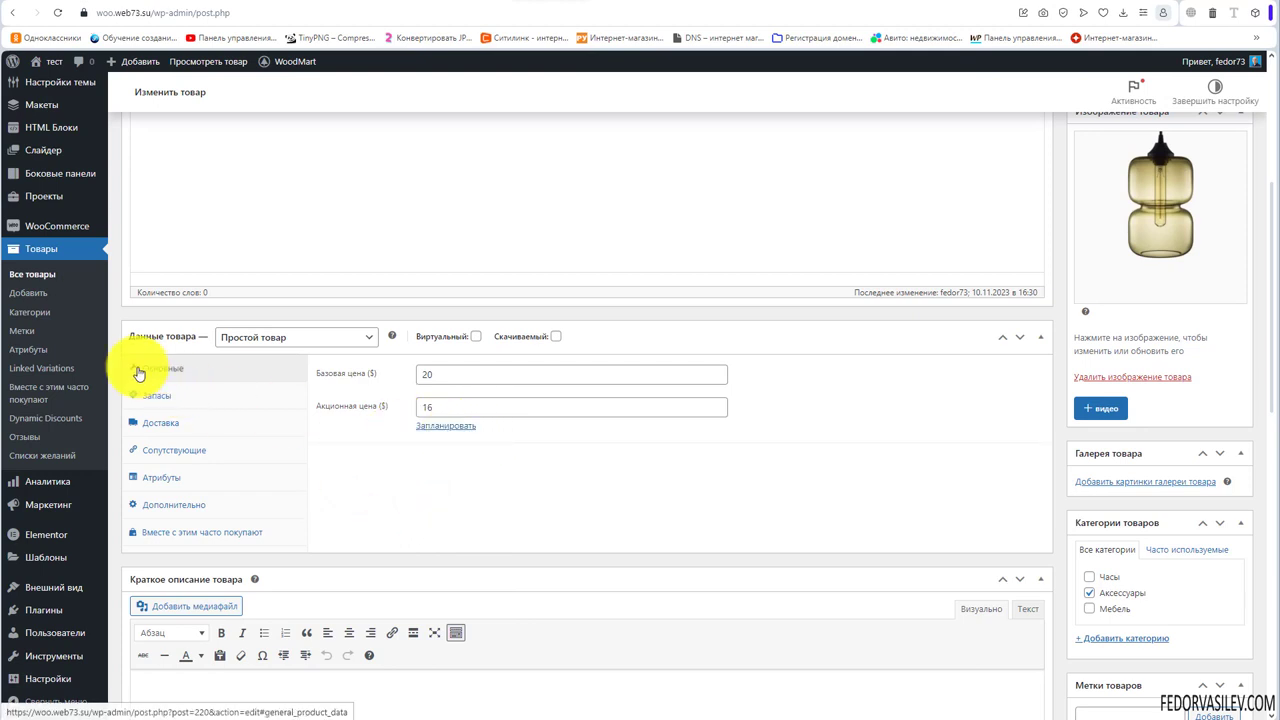
Schedule the sale price of «лампа классик» from 2023-11-09 to 2023-11-30
double_click(437, 373)
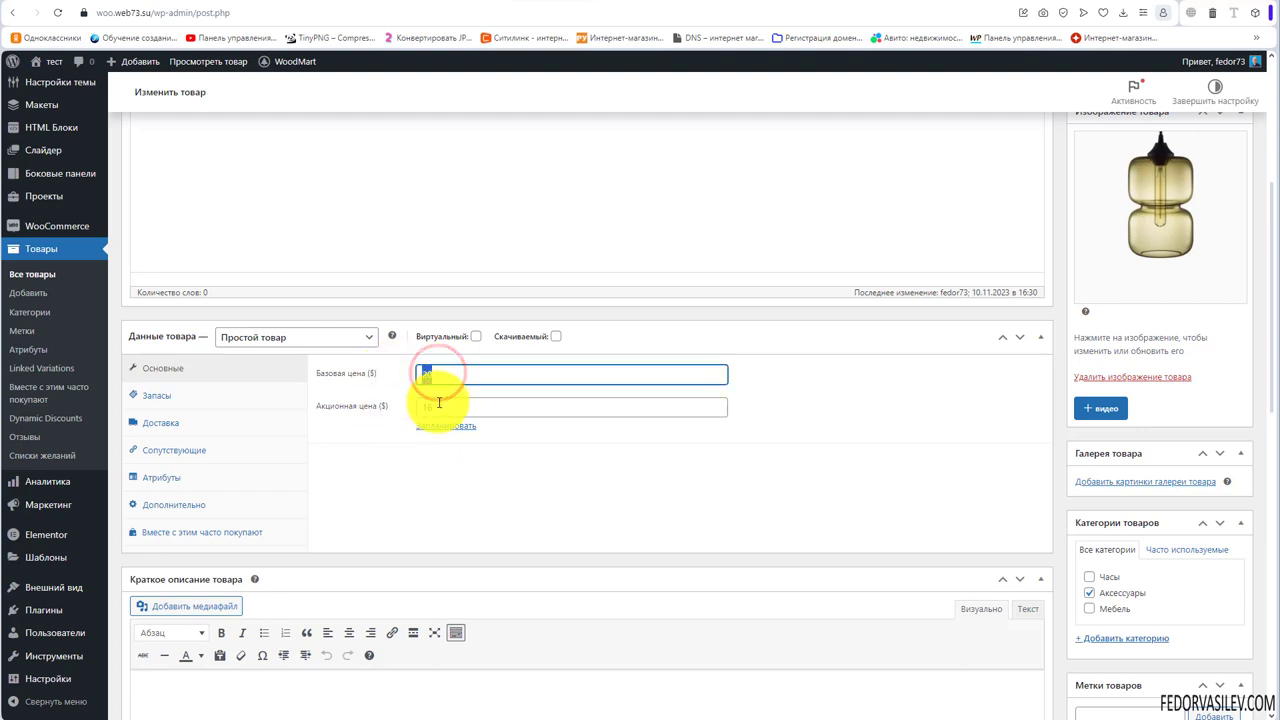
double_click(437, 406)
left_click(372, 435)
left_click(462, 426)
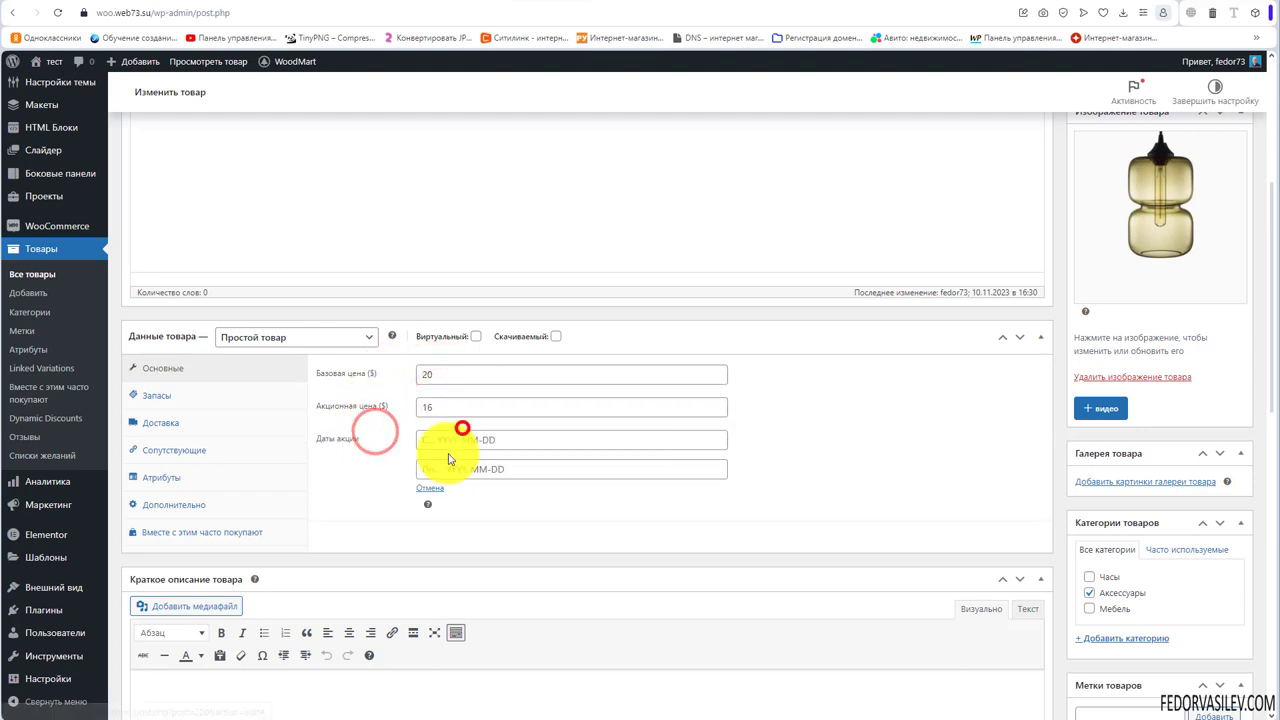
left_click(458, 440)
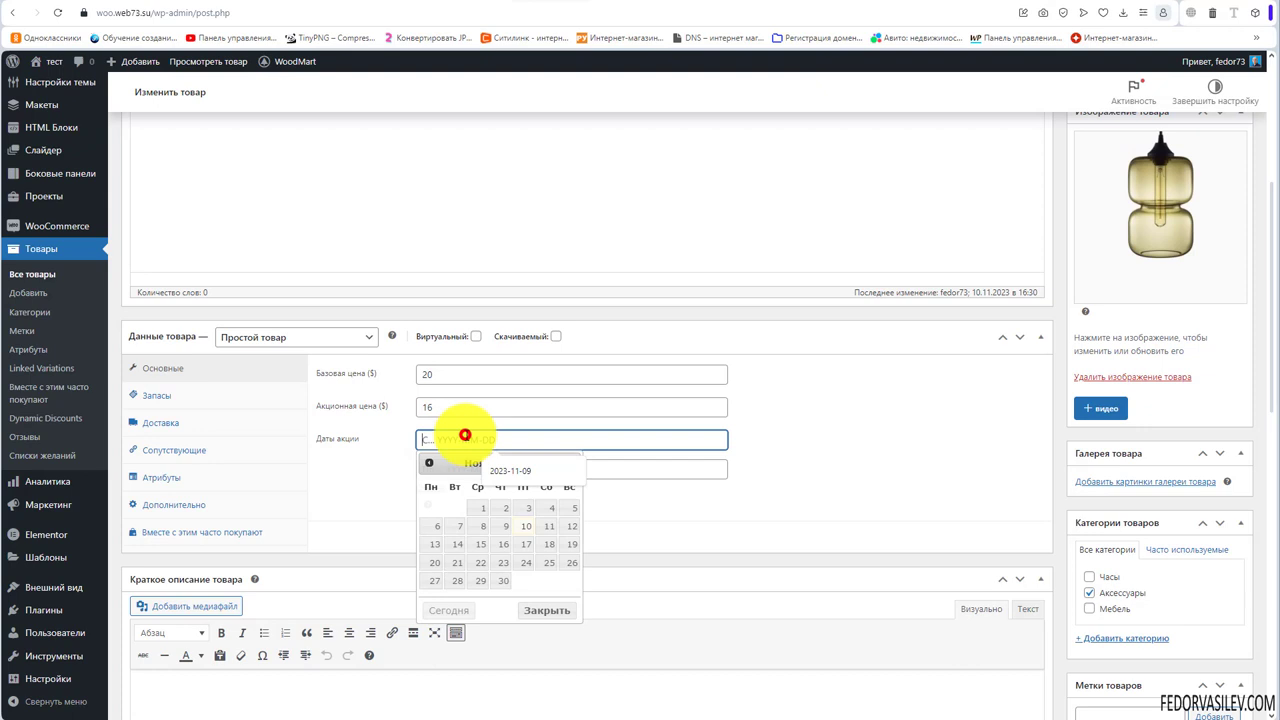
left_click(499, 525)
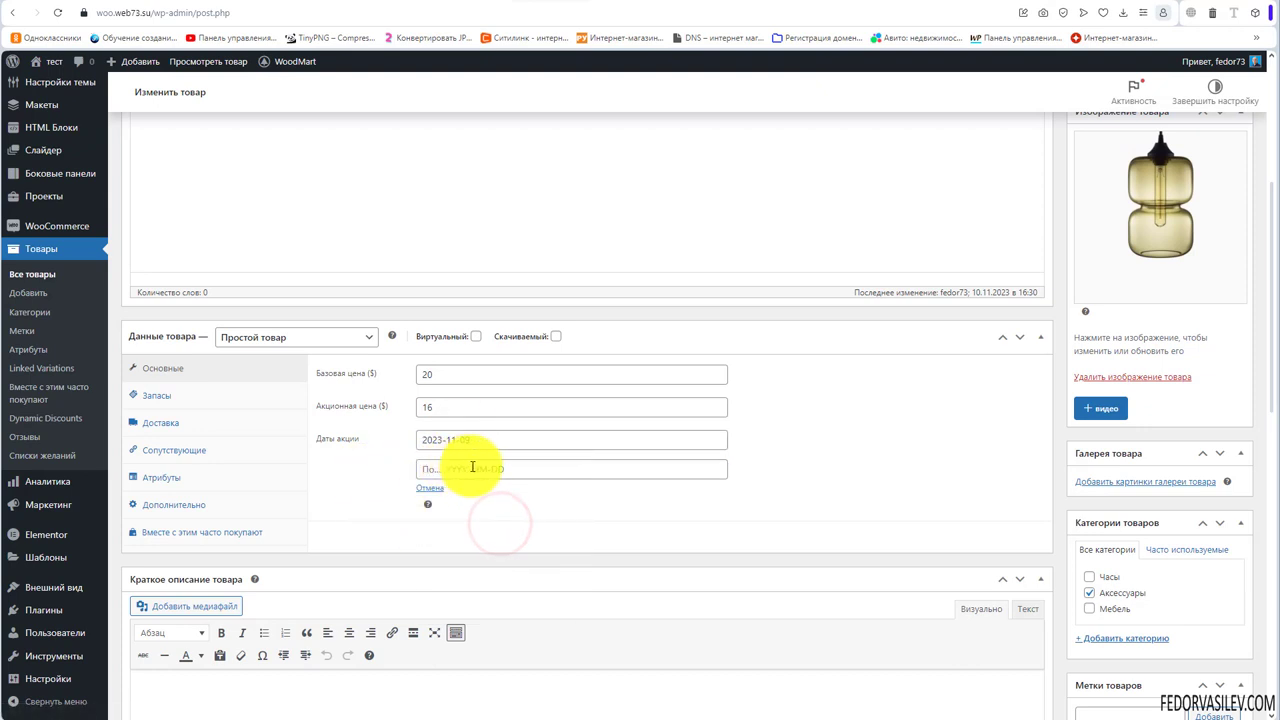
left_click(471, 467)
left_click(505, 612)
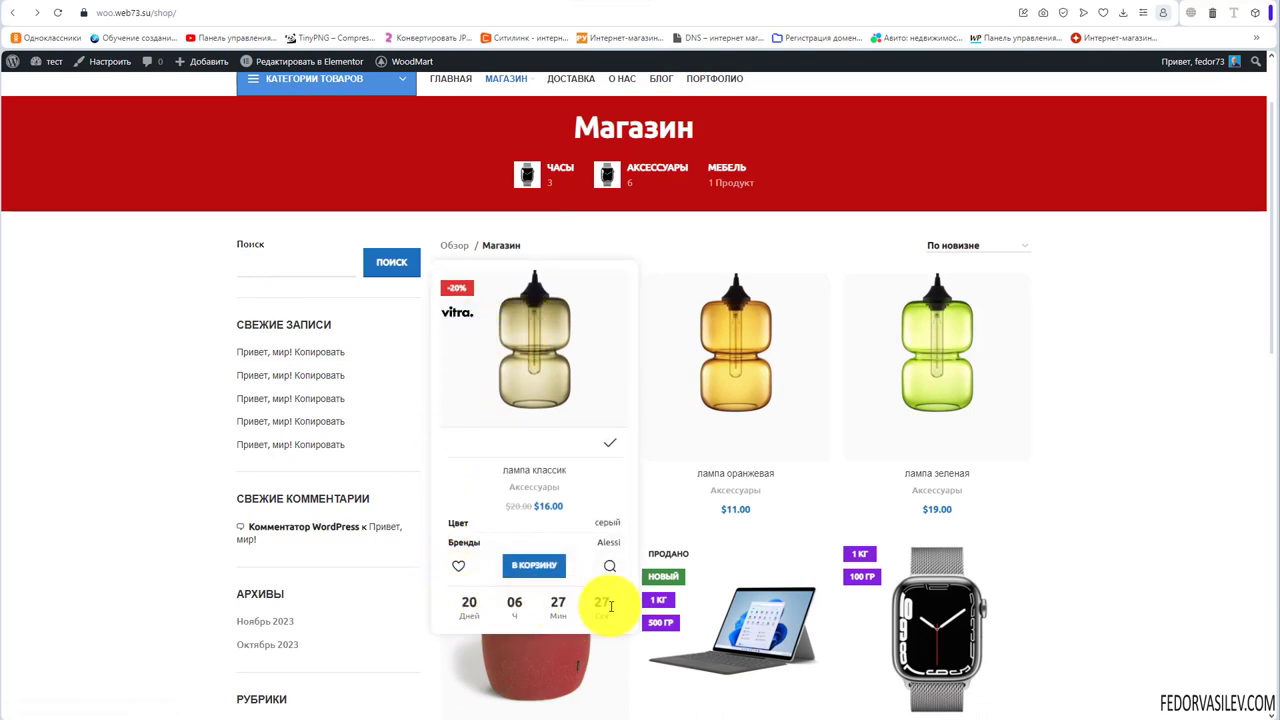
Open the «лампа классик» product page from the shop and look through it
left_click(478, 437)
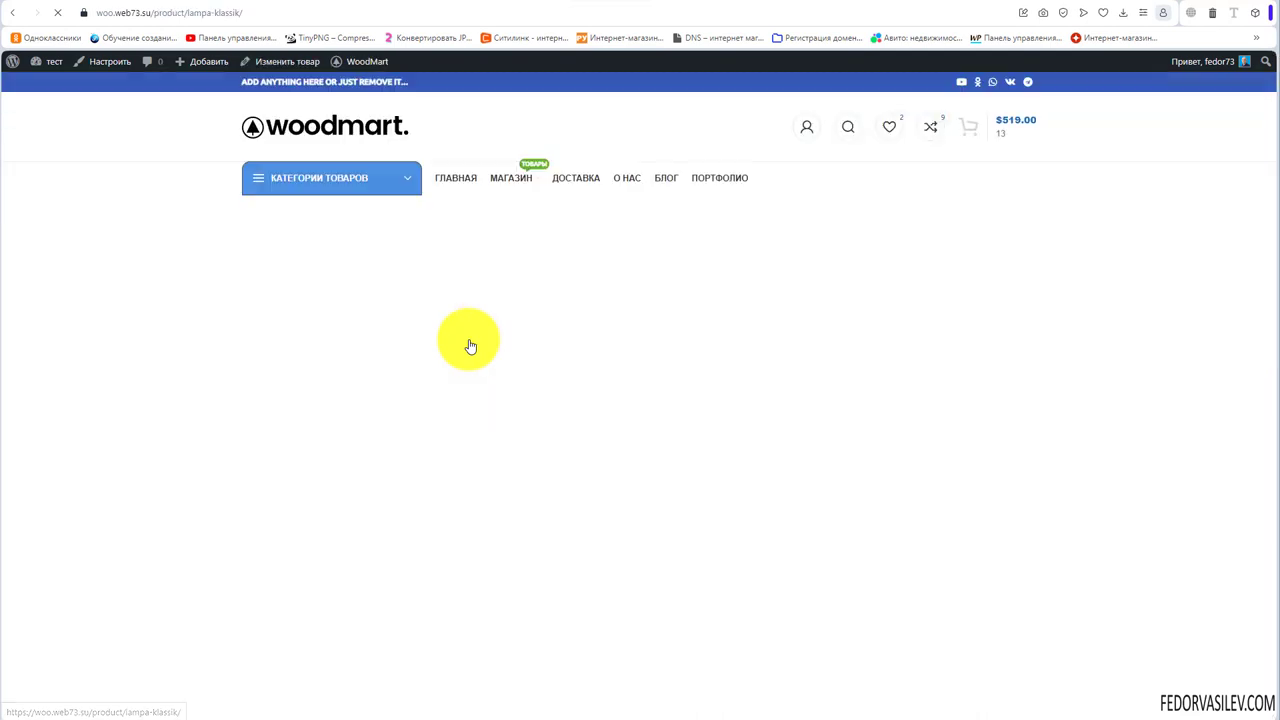
scroll(824, 328, "down", 3)
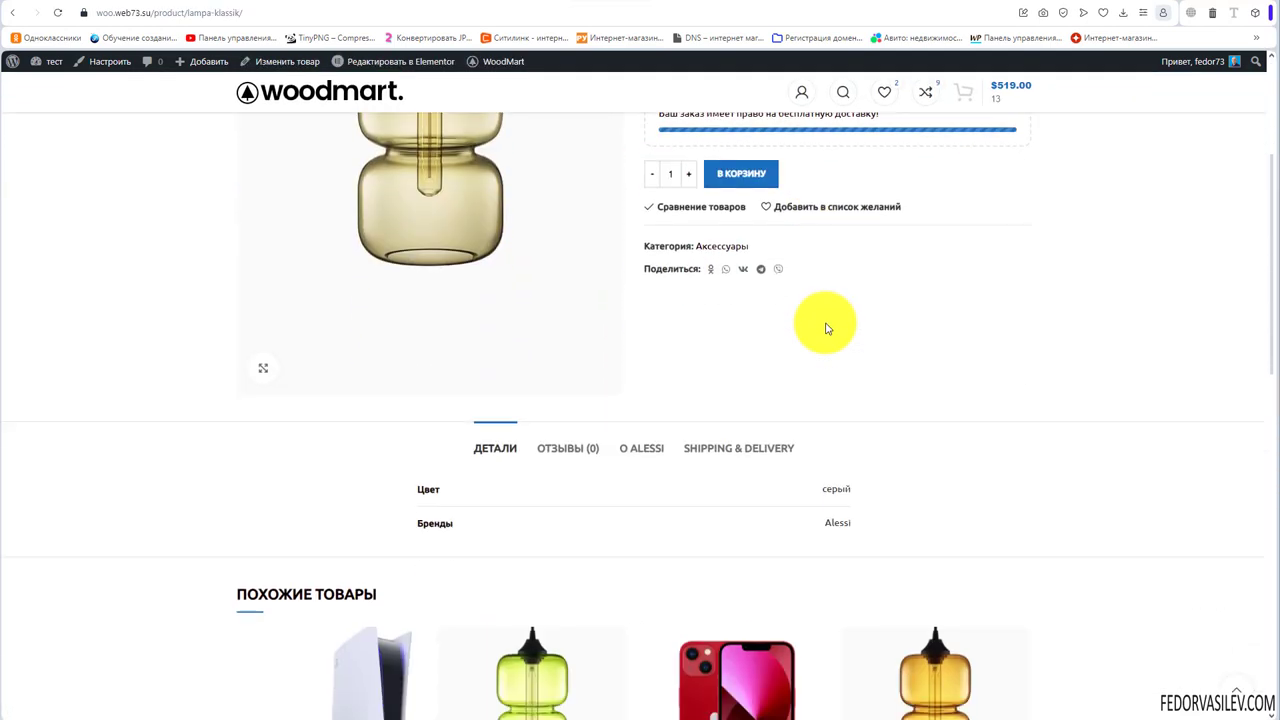
scroll(826, 337, "up", 3)
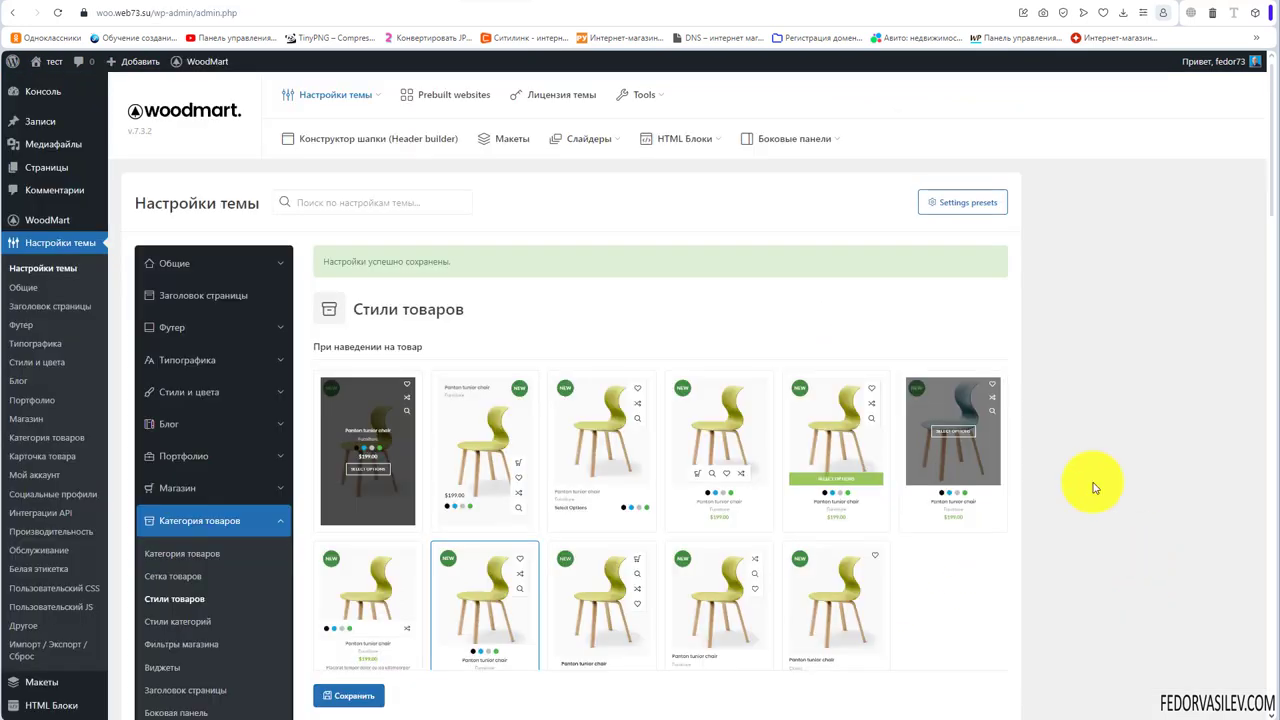
Return to the theme's product styles, and check how the shop cards look with the «Стандартная кнопка» hover style
scroll(1094, 488, "down", 2)
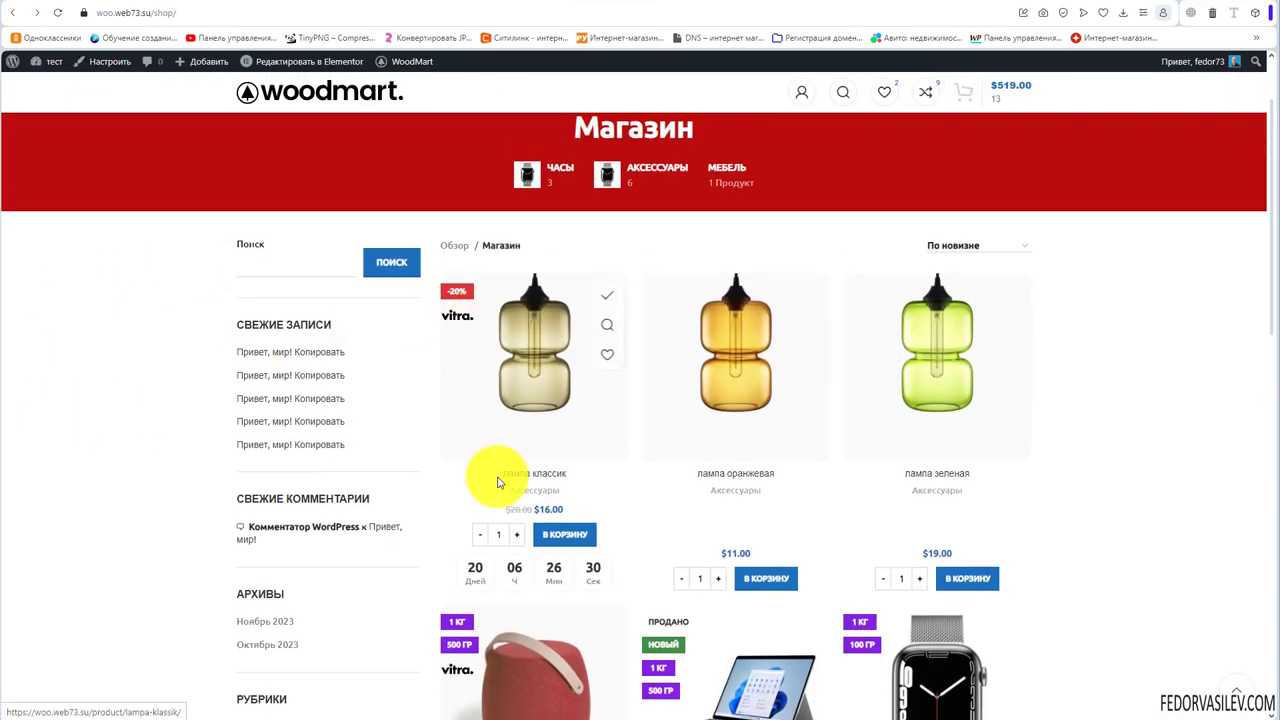
scroll(949, 337, "down", 4)
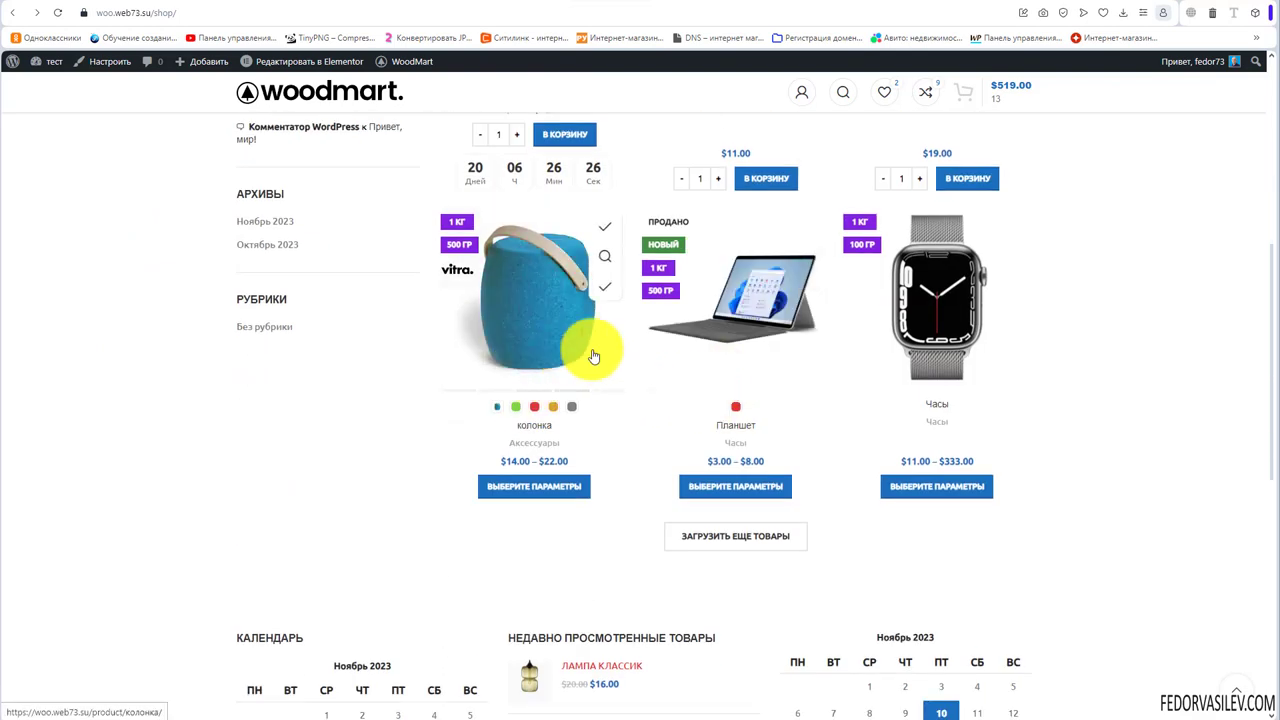
scroll(420, 520, "up", 3)
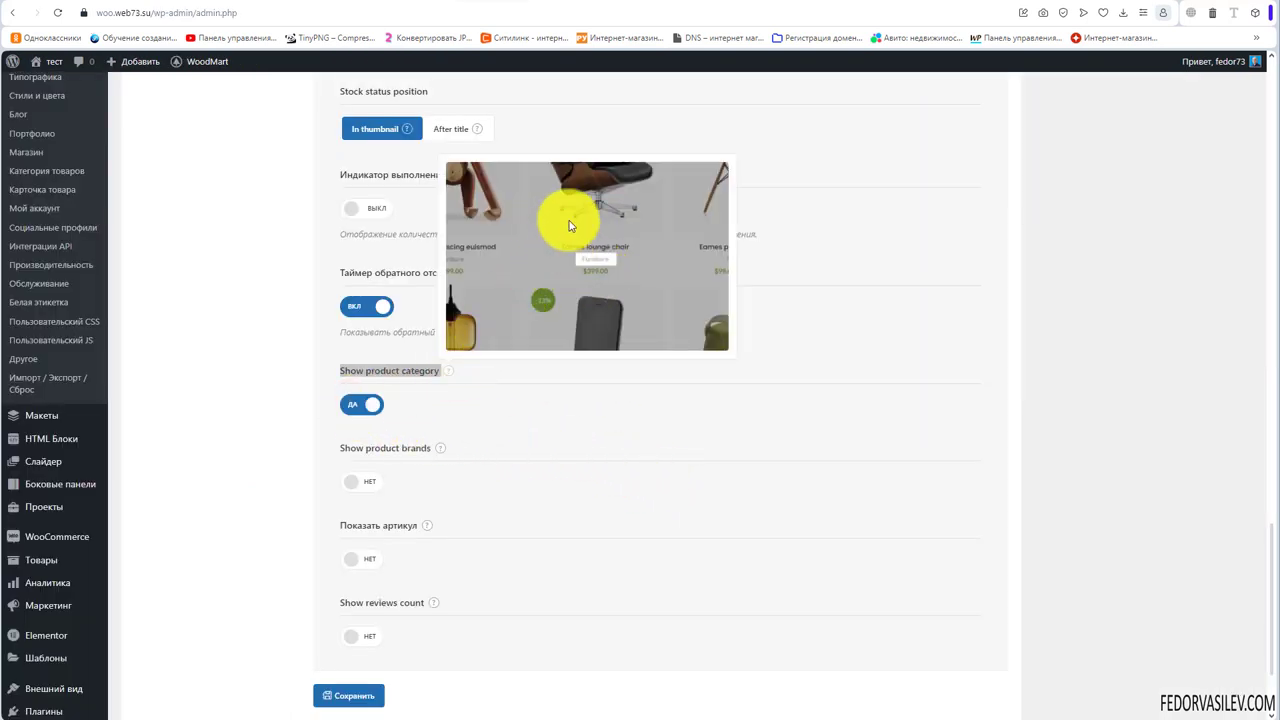
Keep «Show product category» on, turn on «Show product brands» and «Show reviews count», and view the previews
left_click(352, 410)
mouse_move(441, 450)
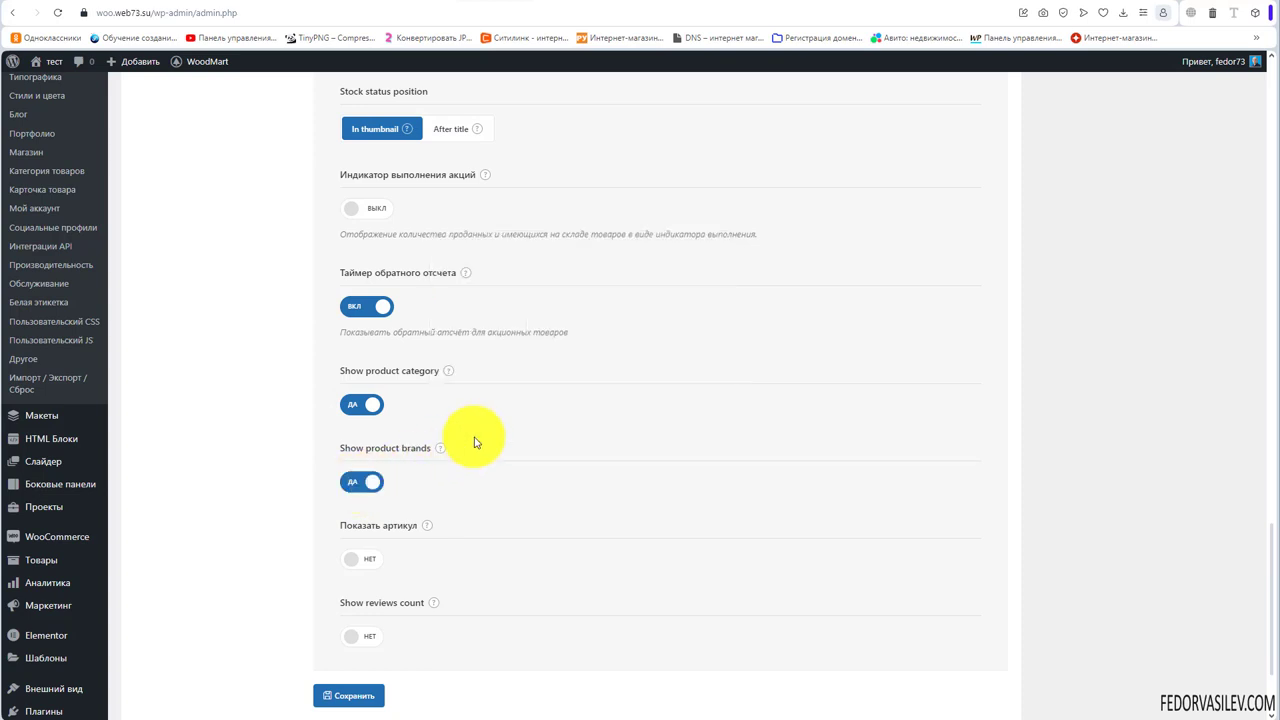
scroll(475, 430, "down", 2)
mouse_move(428, 393)
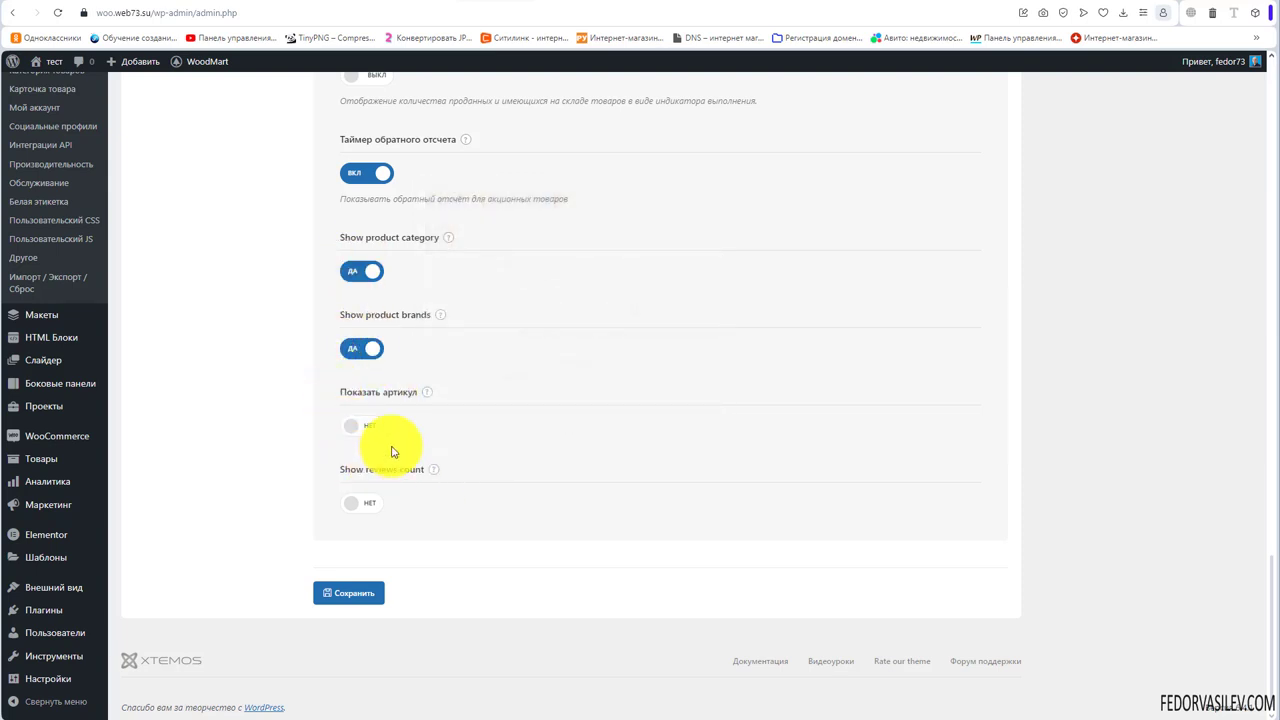
mouse_move(433, 477)
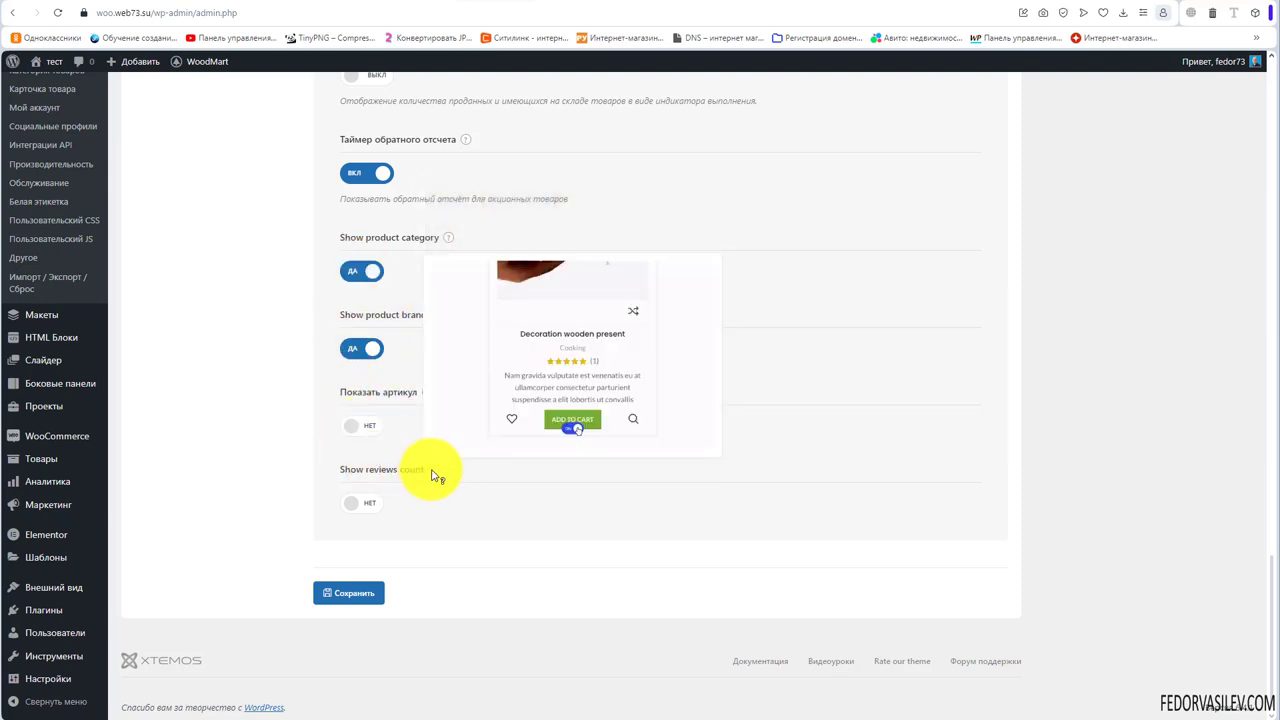
left_click(362, 504)
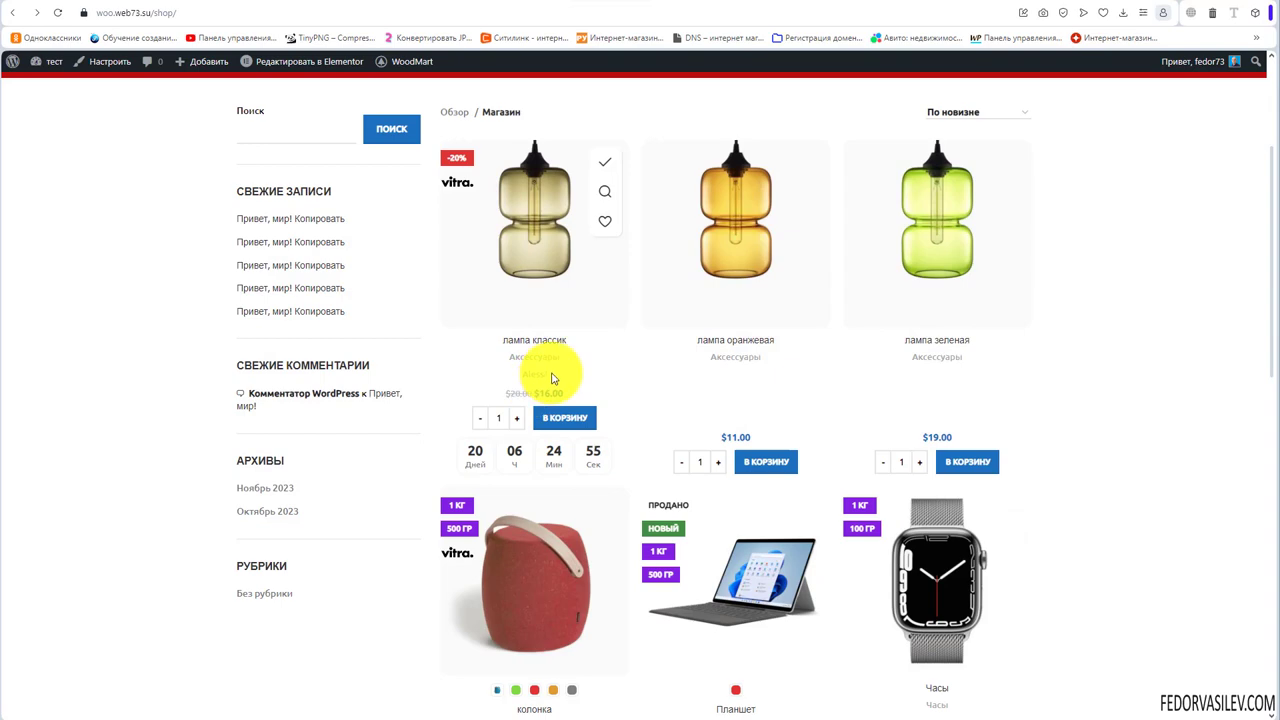
Check the brand names on the product cards in the shop
left_click(551, 372)
left_click(711, 395)
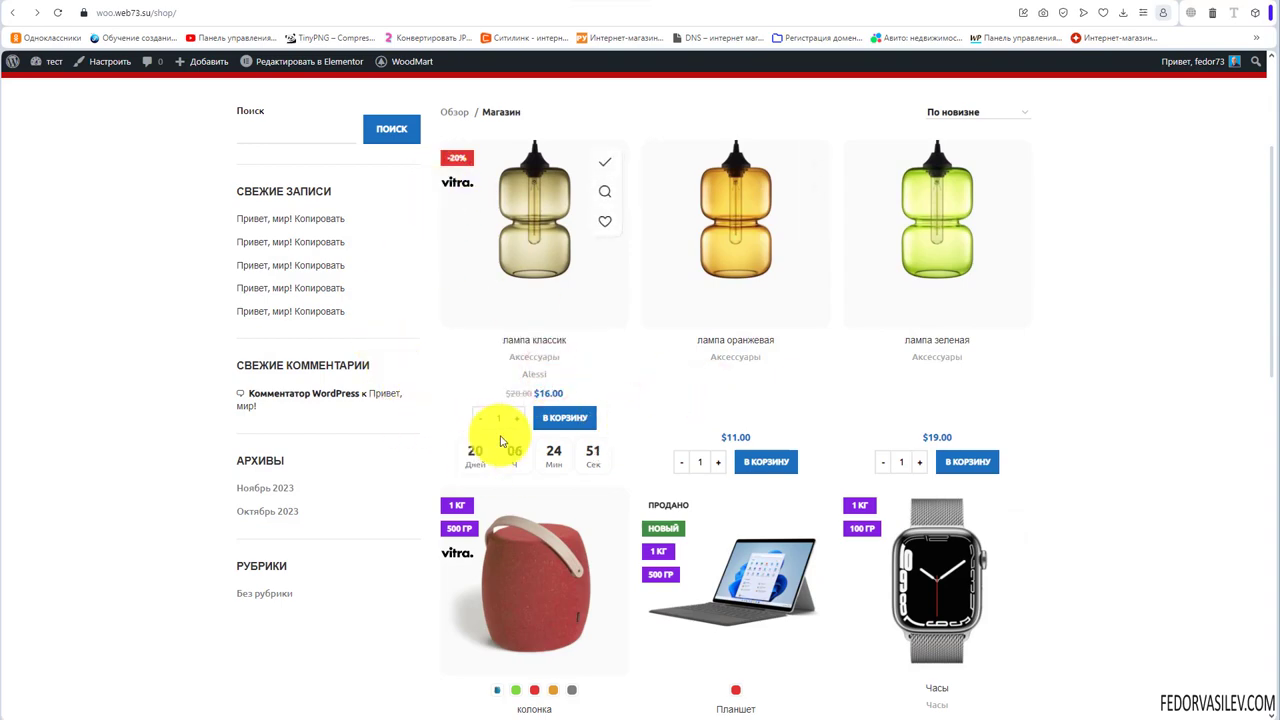
scroll(498, 417, "down", 3)
scroll(600, 549, "up", 2)
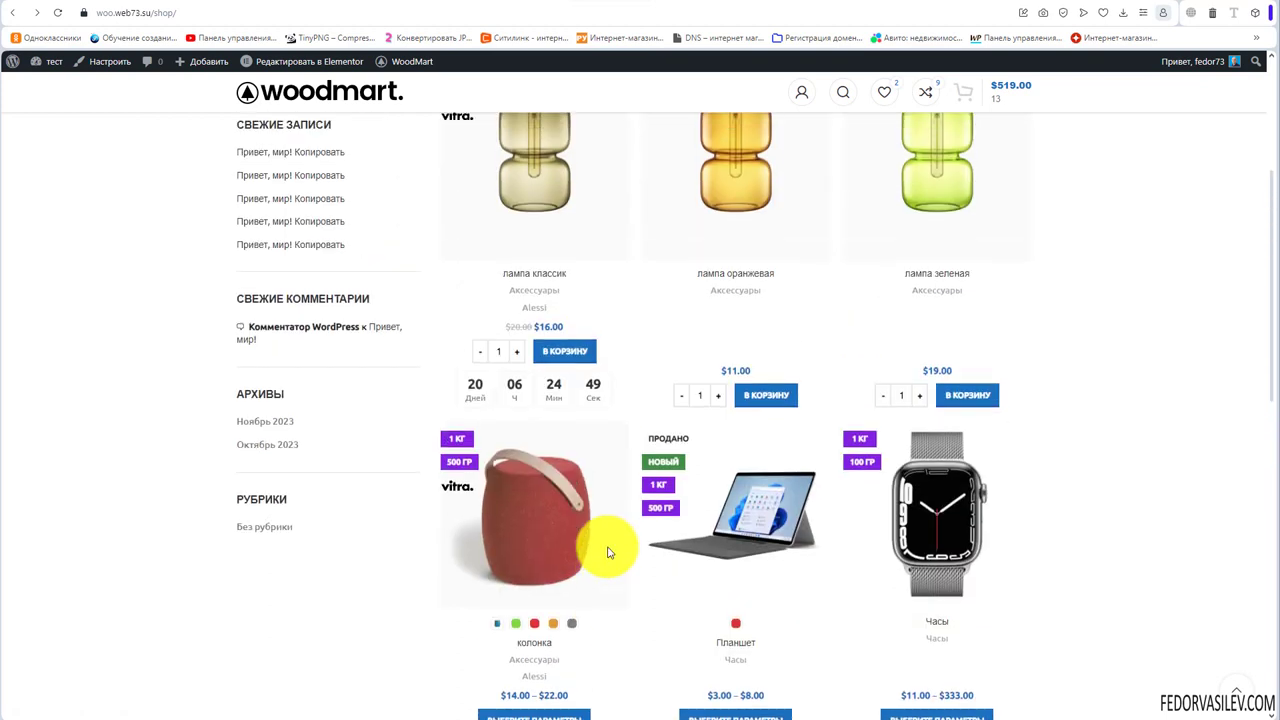
scroll(576, 505, "up", 1)
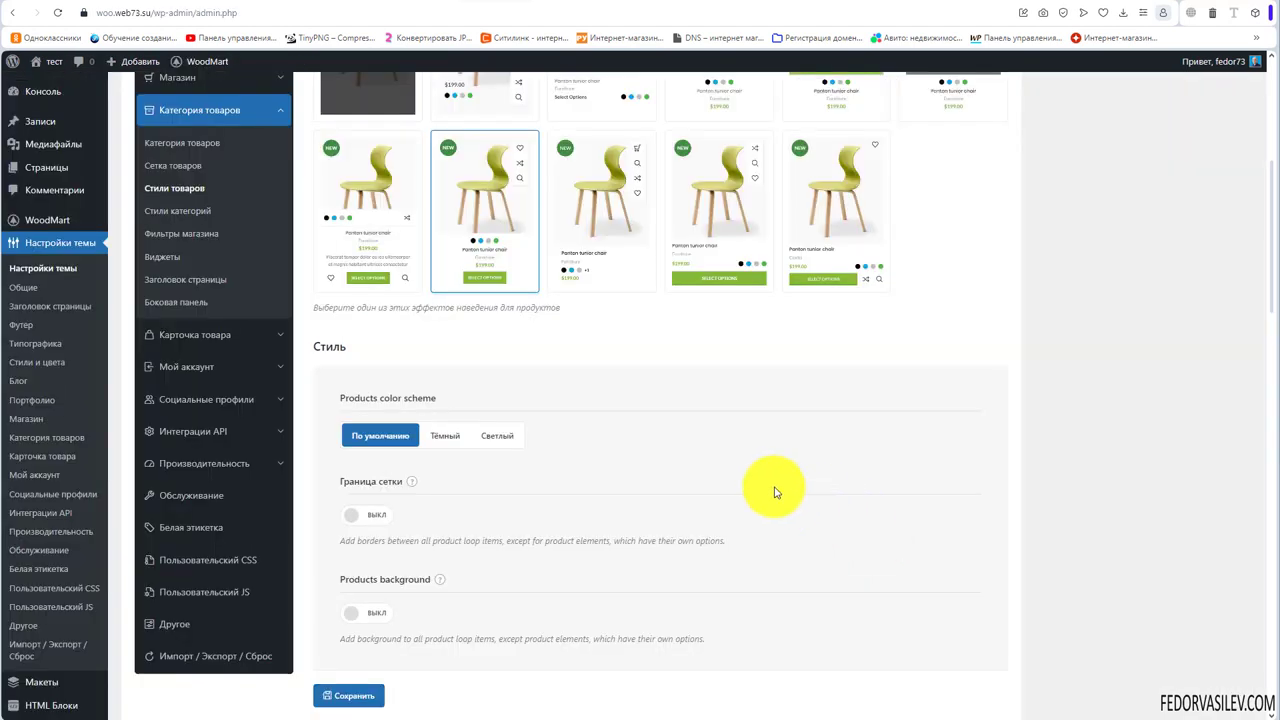
Go from the product styles to «Стили категорий» in the theme settings and look through its design, color scheme and shadow options
scroll(775, 492, "up", 2)
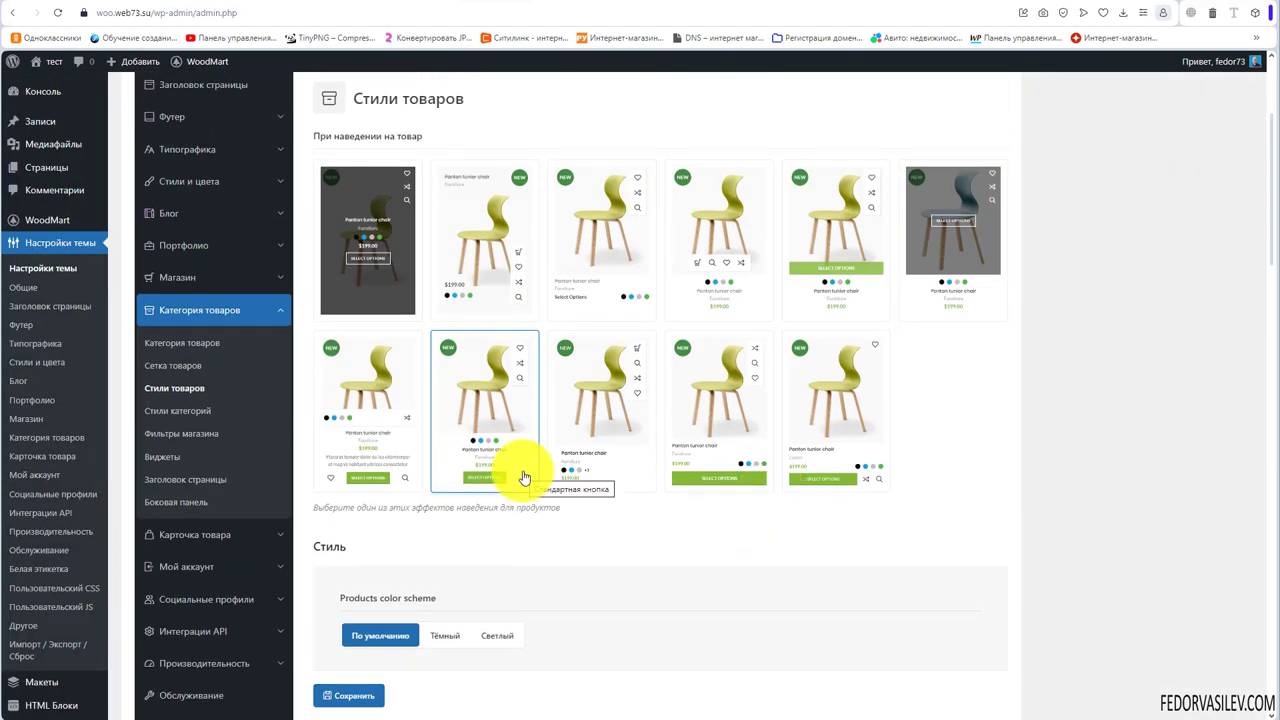
left_click(176, 411)
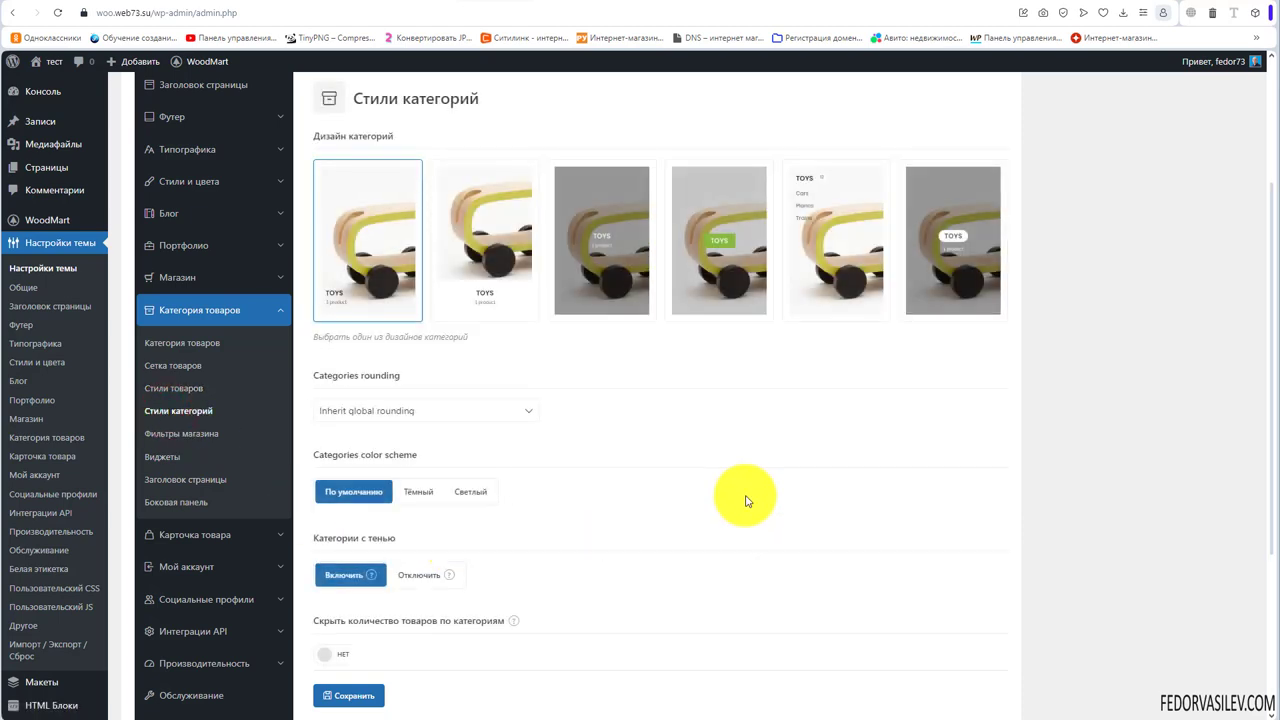
scroll(603, 420, "down", 2)
scroll(603, 420, "up", 1)
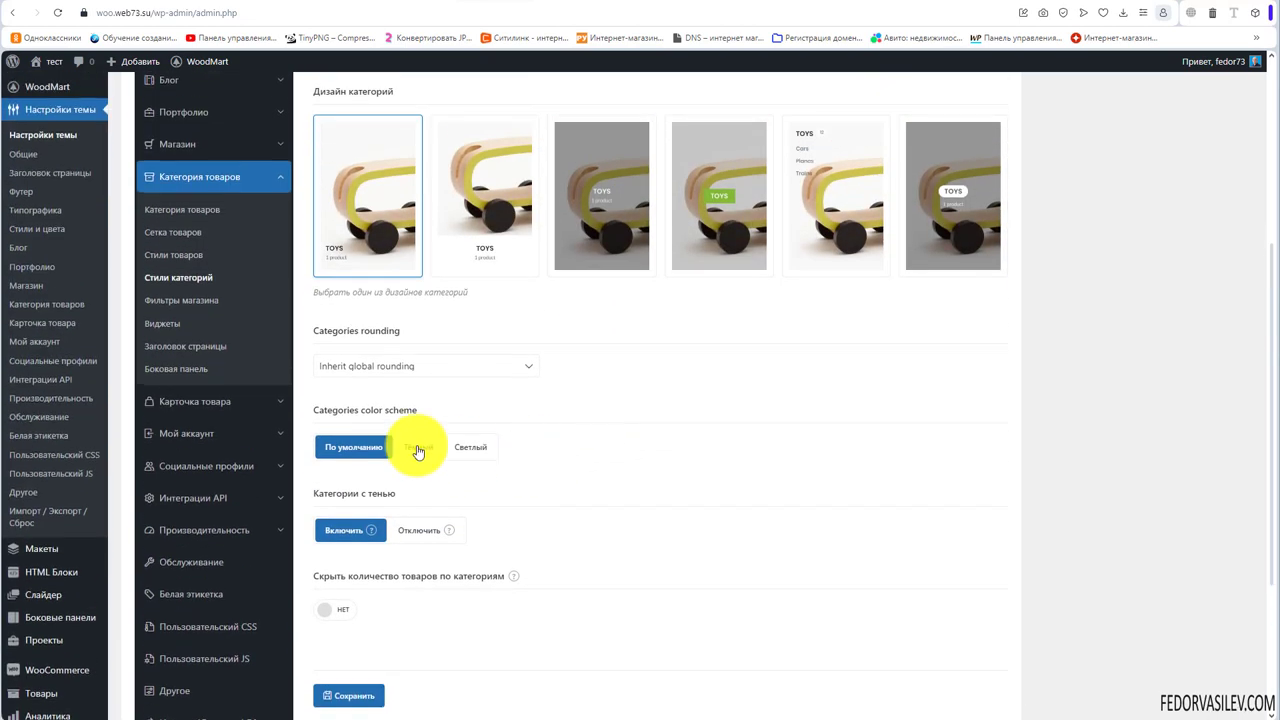
scroll(580, 374, "down", 1)
scroll(631, 429, "up", 1)
scroll(632, 432, "up", 2)
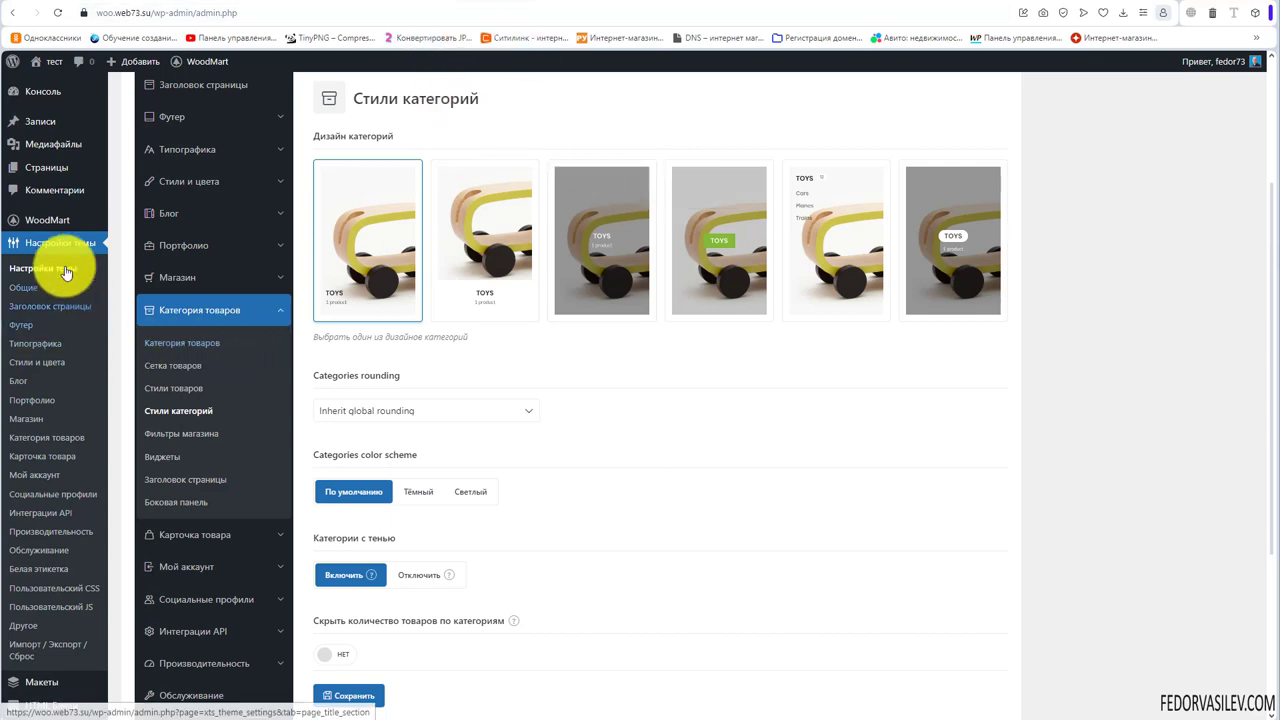
Look through the whole shop page to see how products and categories are displayed
mouse_move(91, 200)
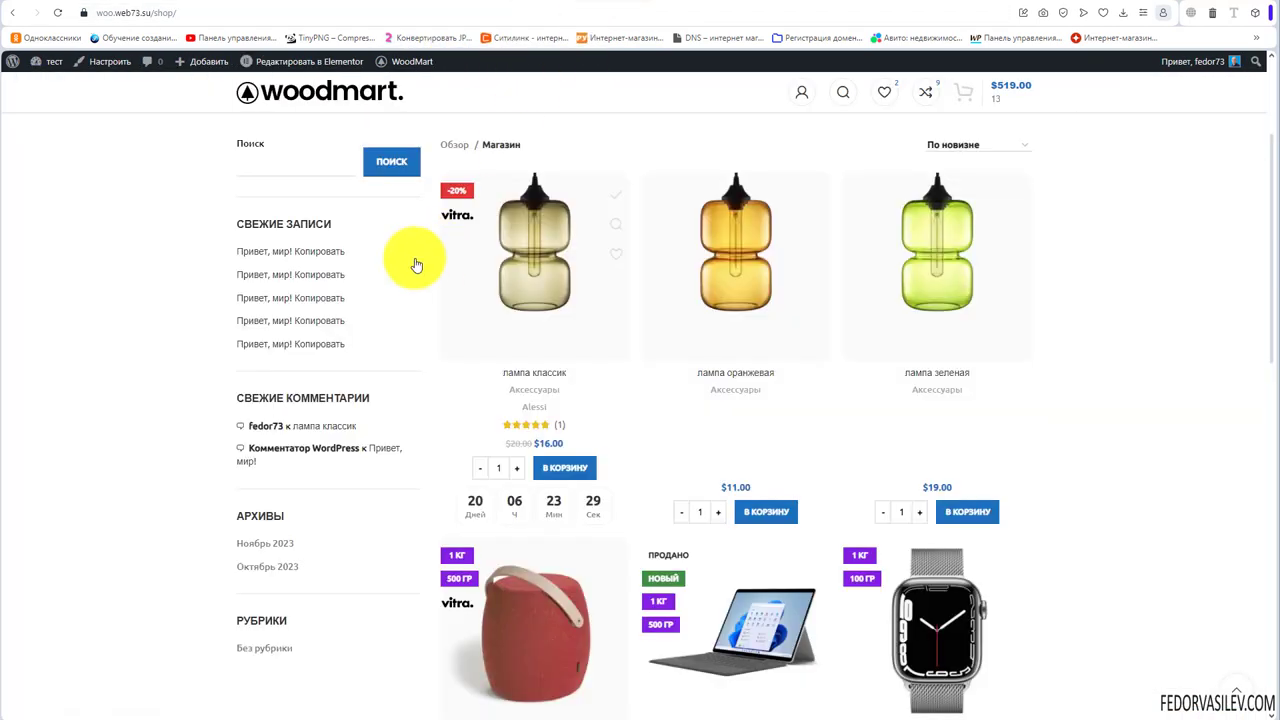
scroll(430, 258, "up", 3)
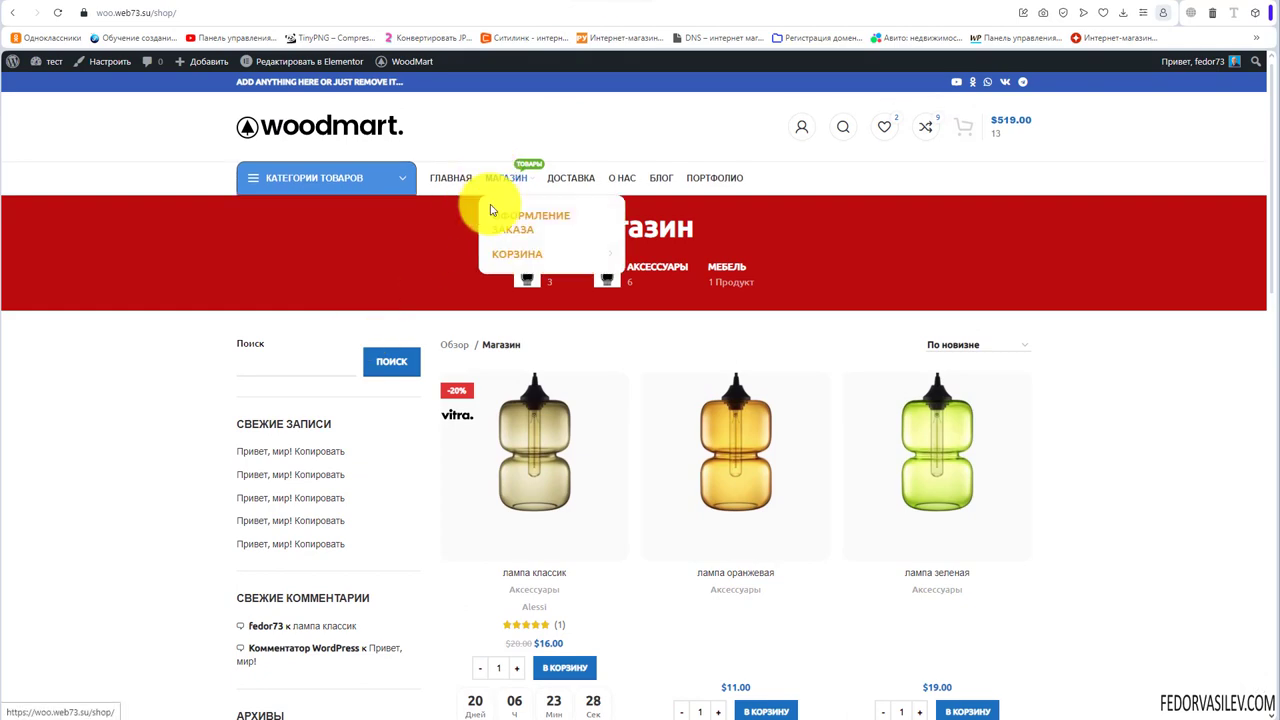
scroll(520, 300, "down", 2)
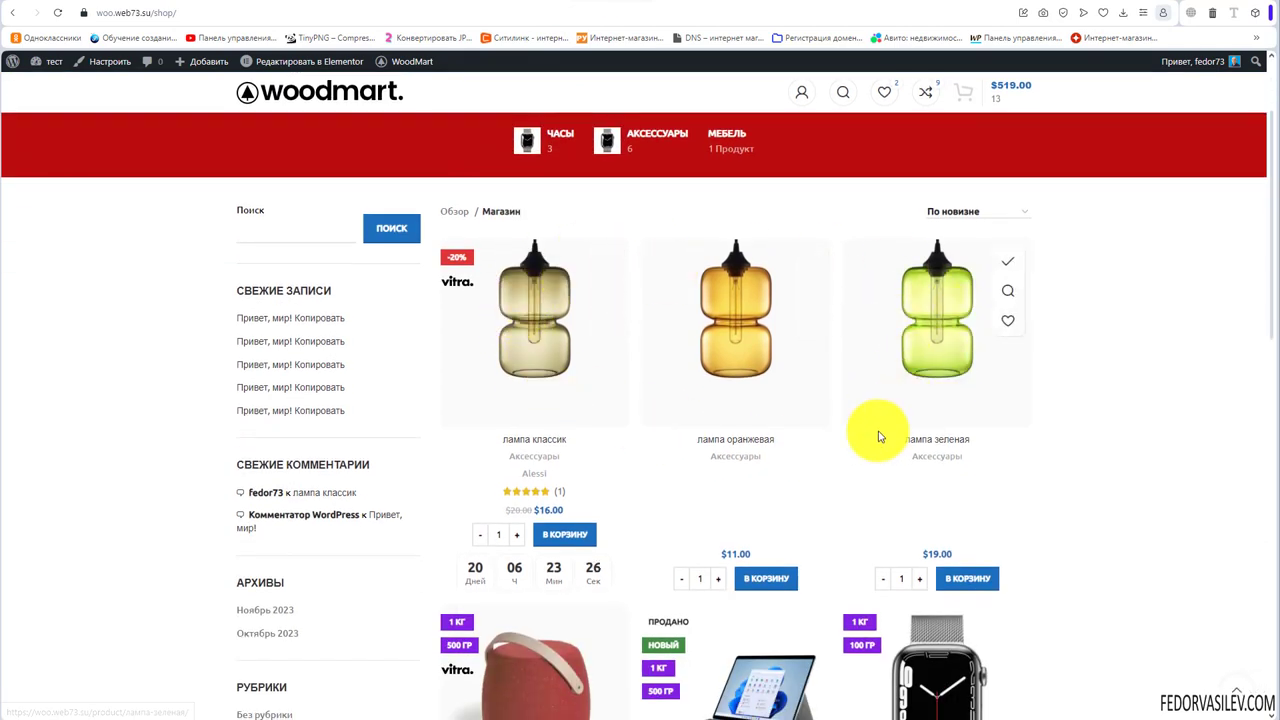
scroll(700, 350, "down", 5)
scroll(700, 310, "up", 5)
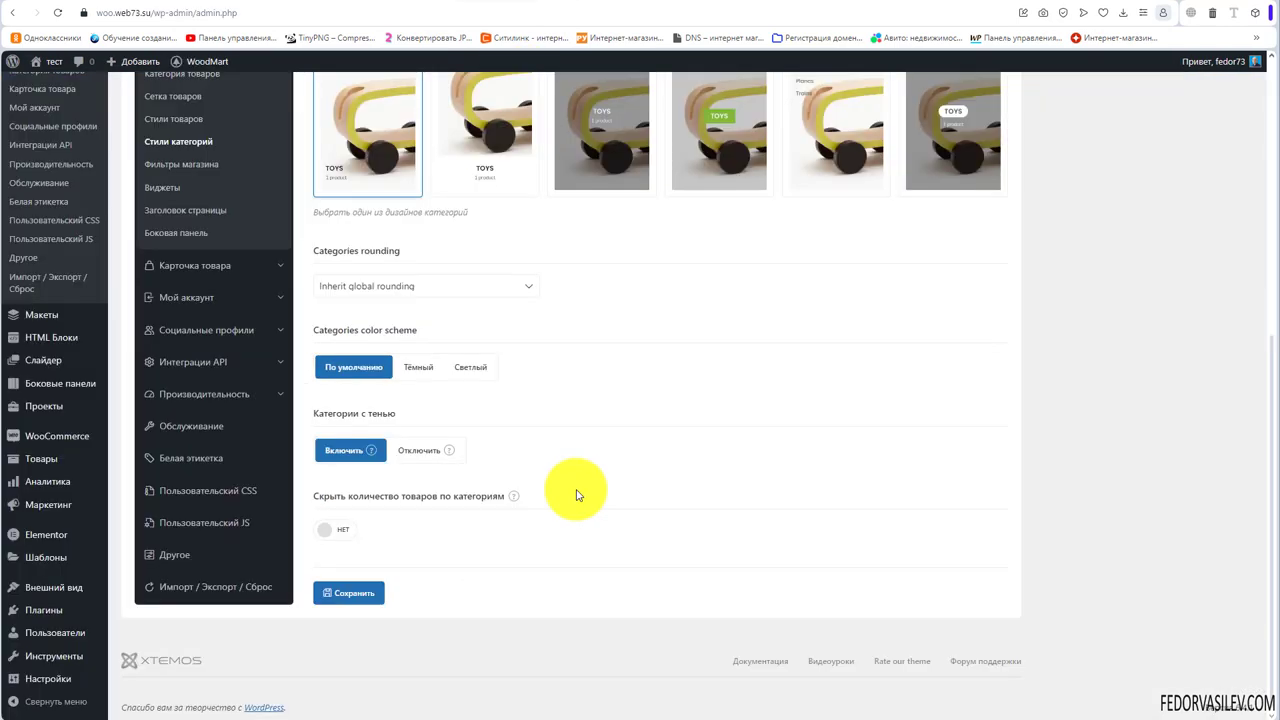
Open the theme customizer and go to the WooCommerce «Каталог товаров» settings
mouse_move(60, 588)
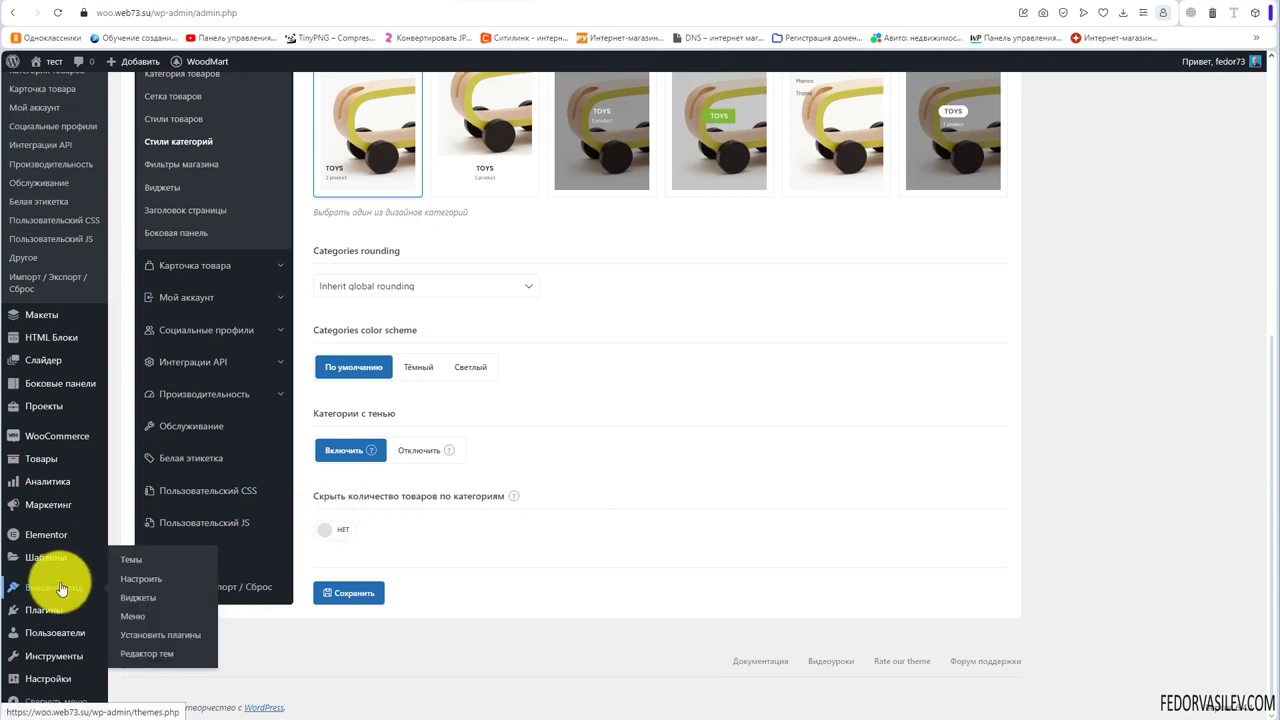
left_click(141, 583)
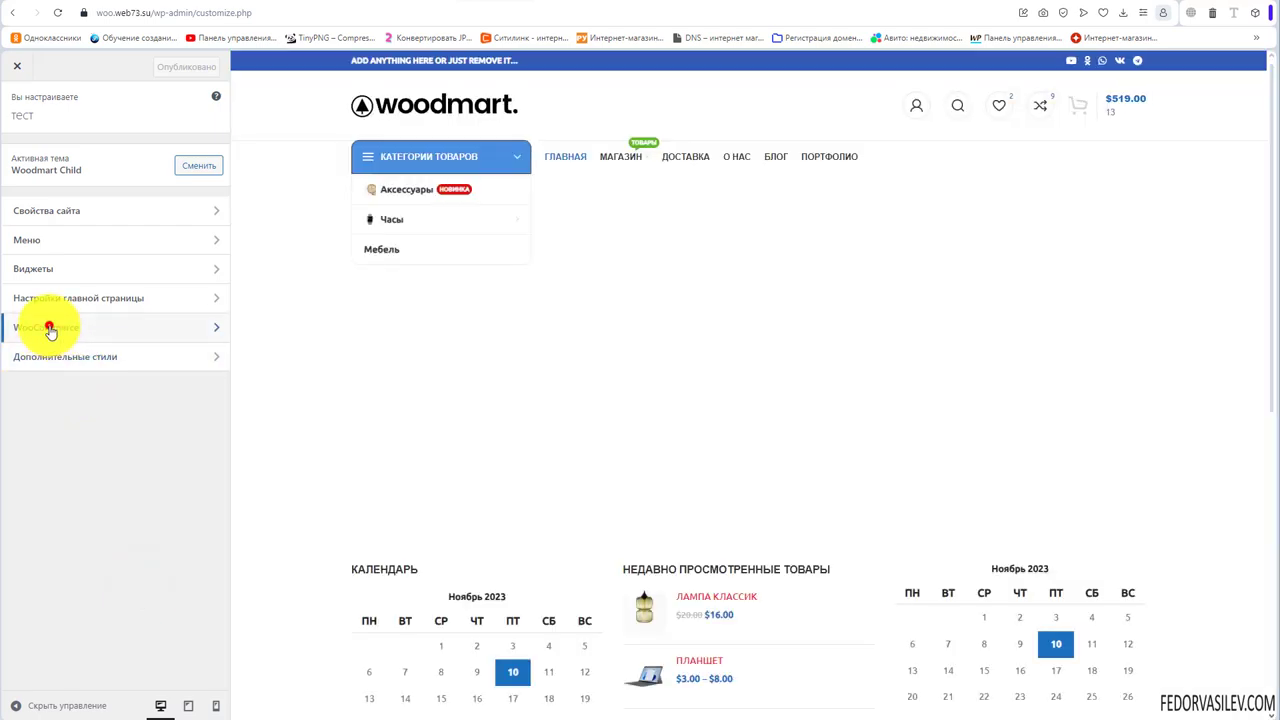
left_click(50, 331)
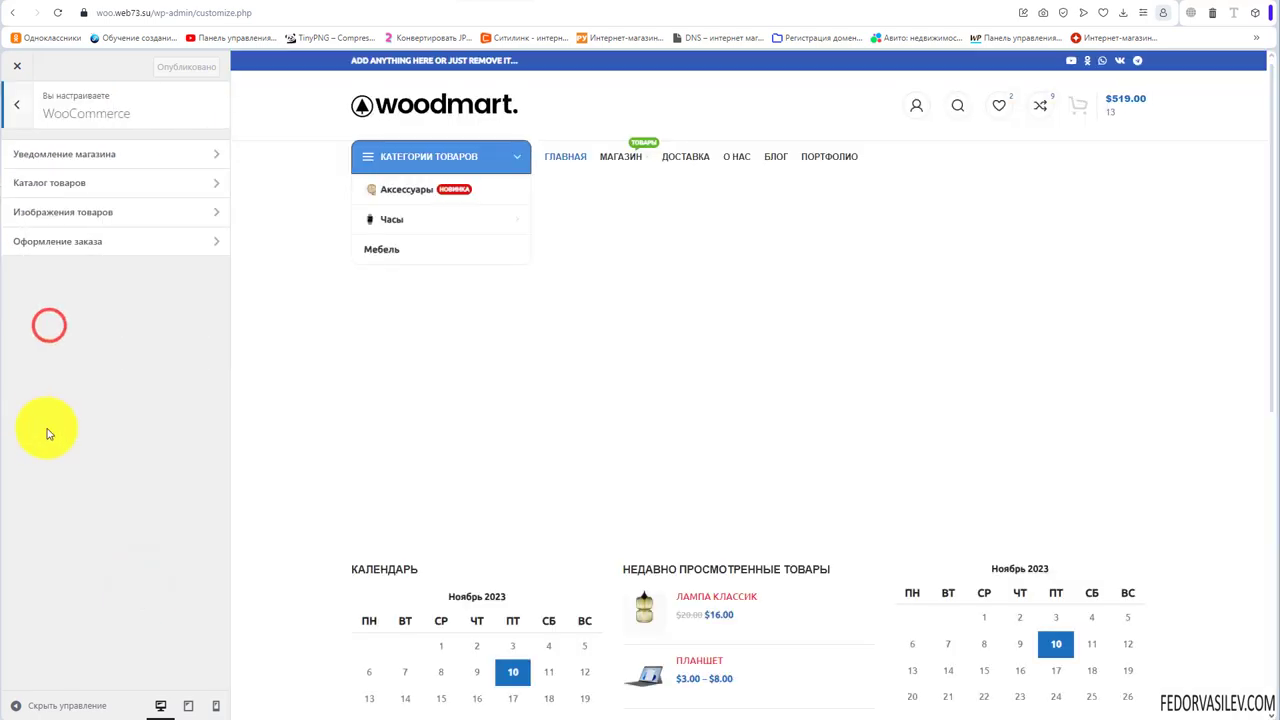
left_click(47, 183)
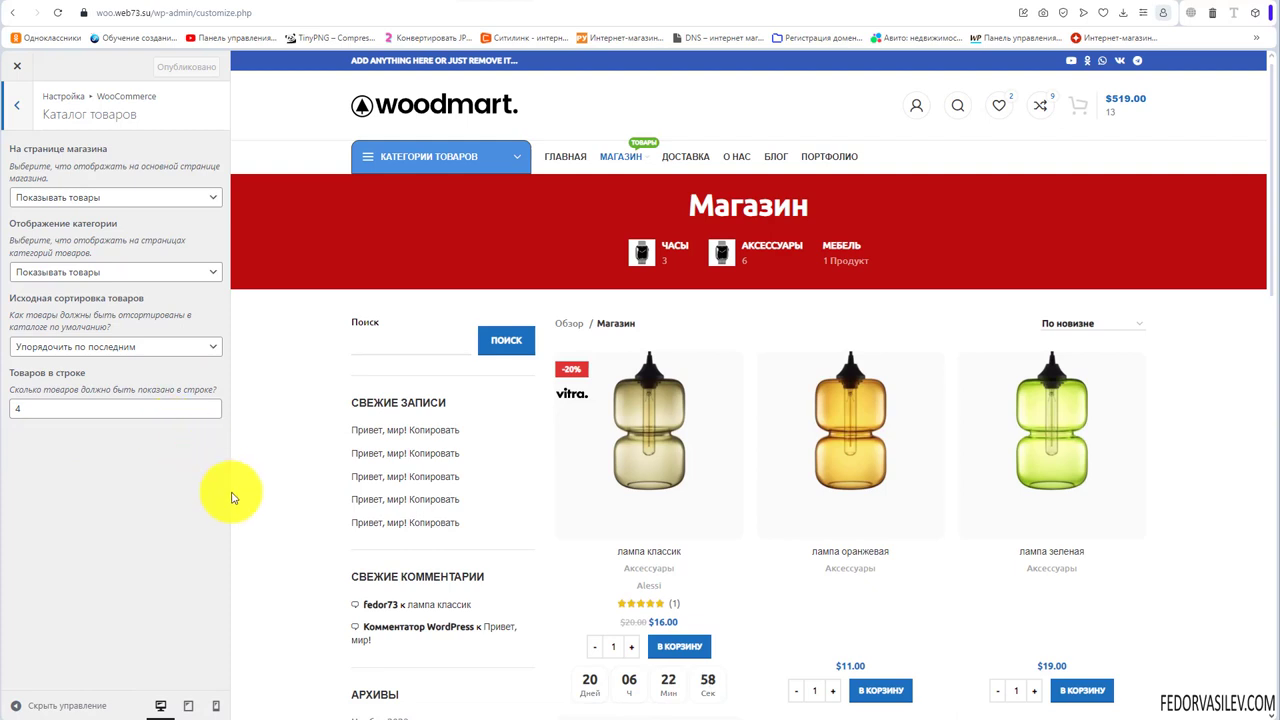
mouse_move(618, 155)
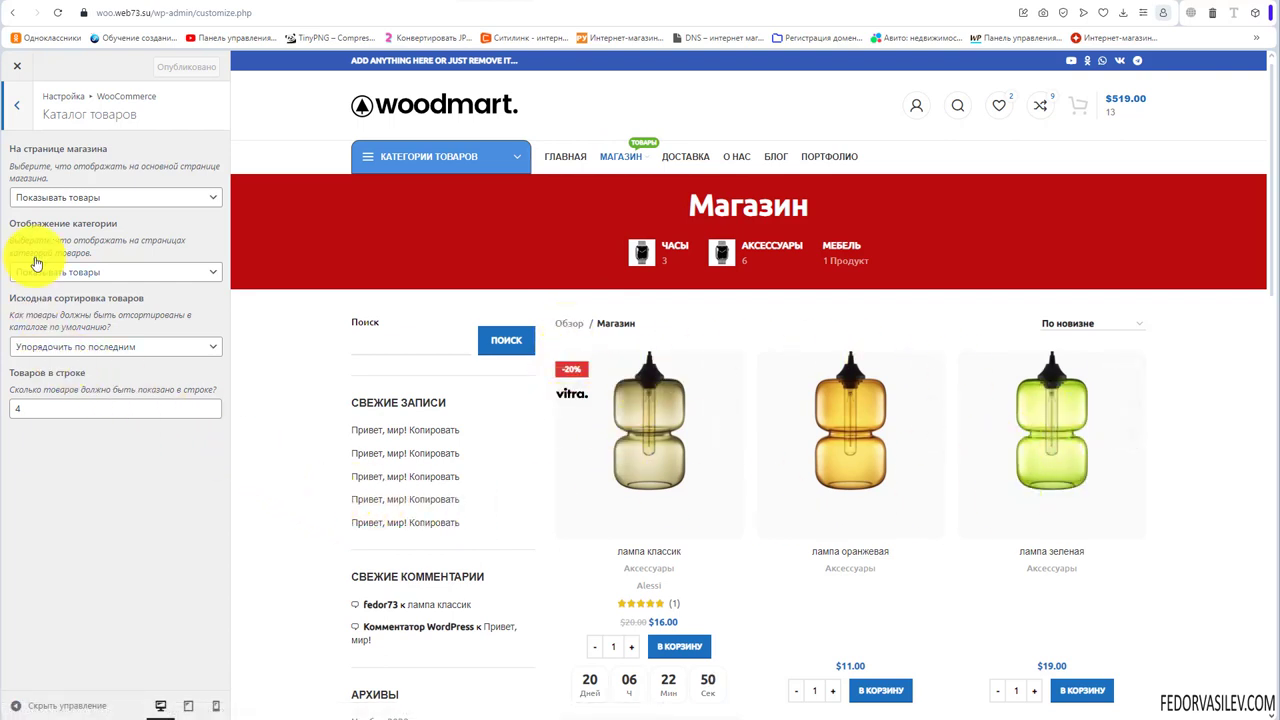
View the available choices for «Исходная сортировка товаров» without changing the default sorting
left_click_drag(24, 298, 117, 298)
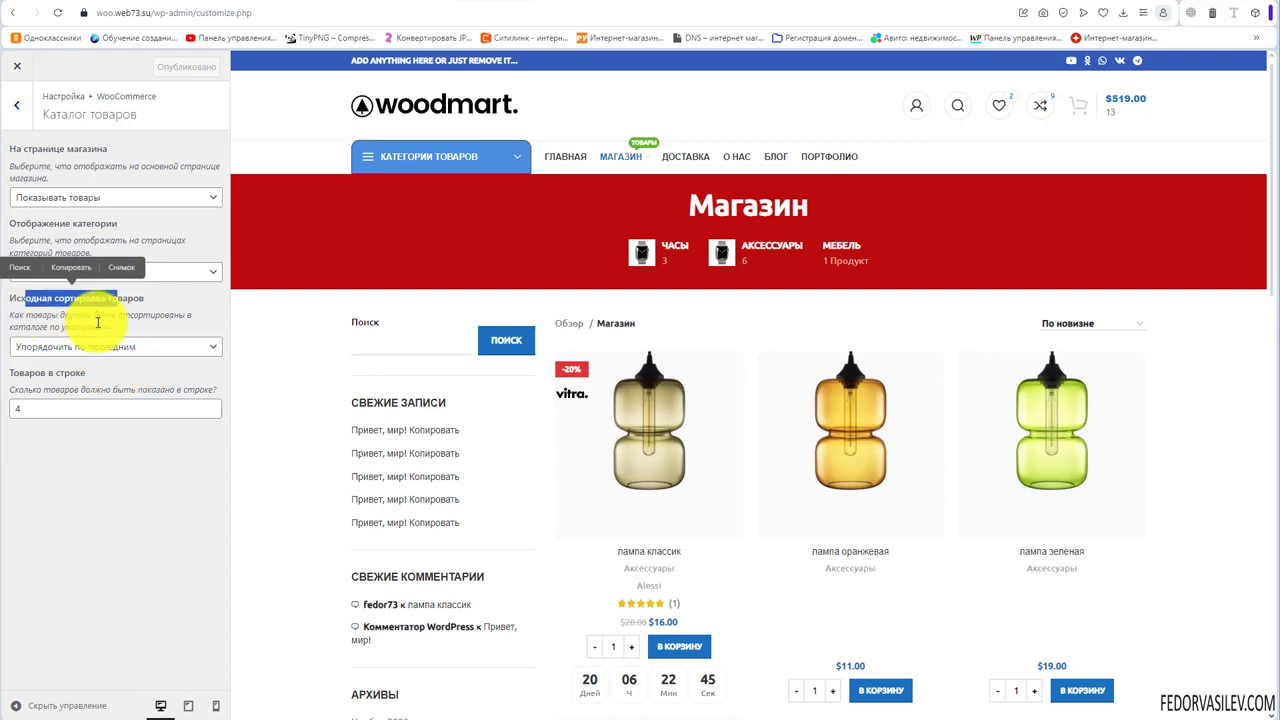
left_click(52, 346)
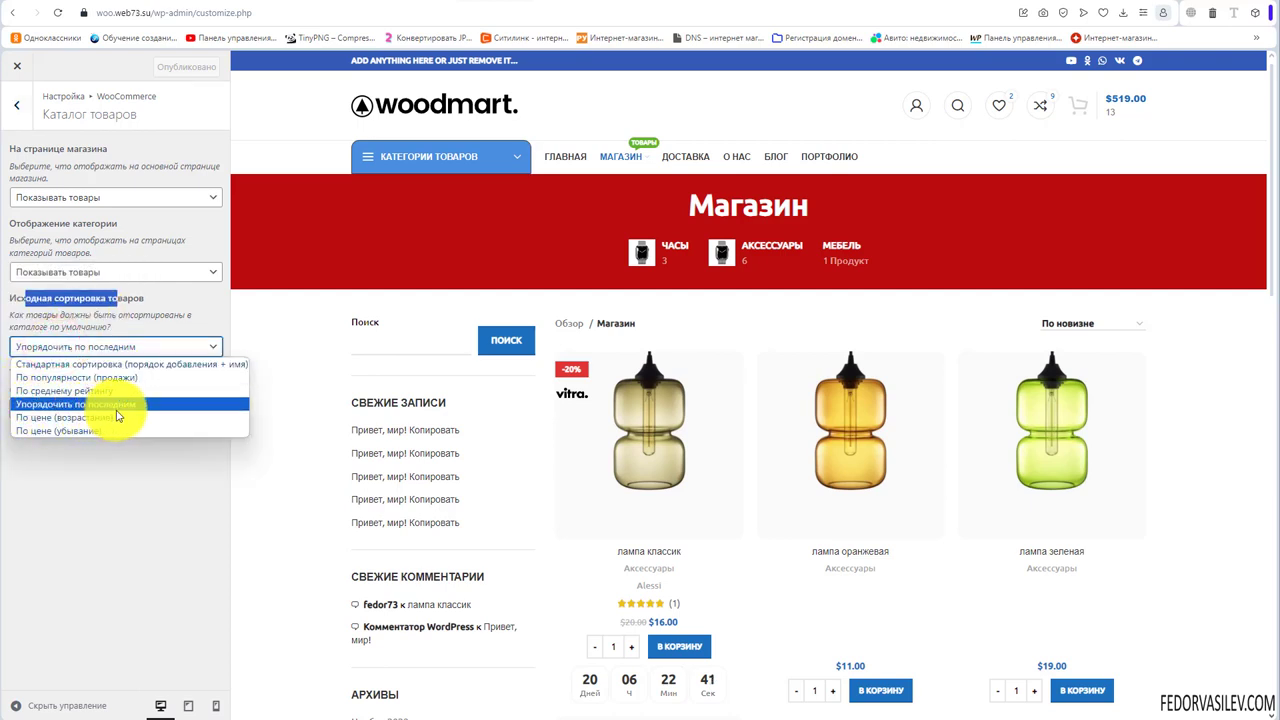
left_click(166, 308)
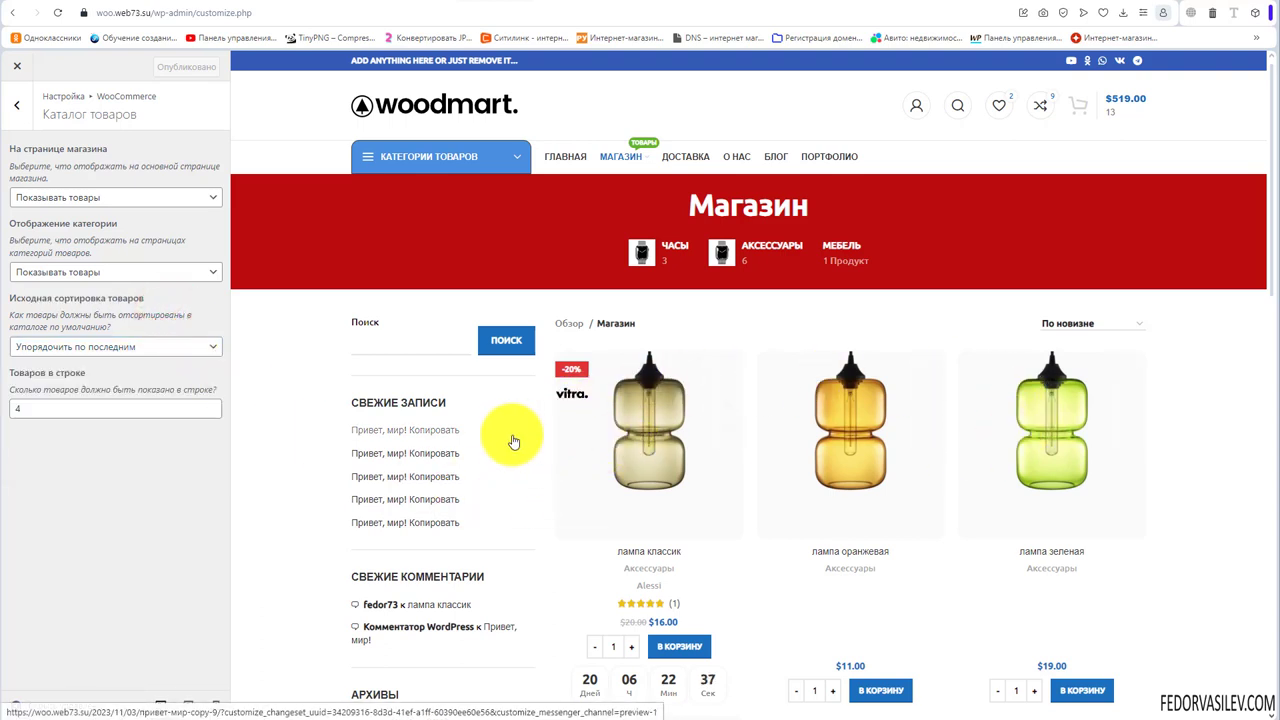
Set «На странице магазина» to «Отображать категории» in the product catalog settings and publish the change
left_click(71, 200)
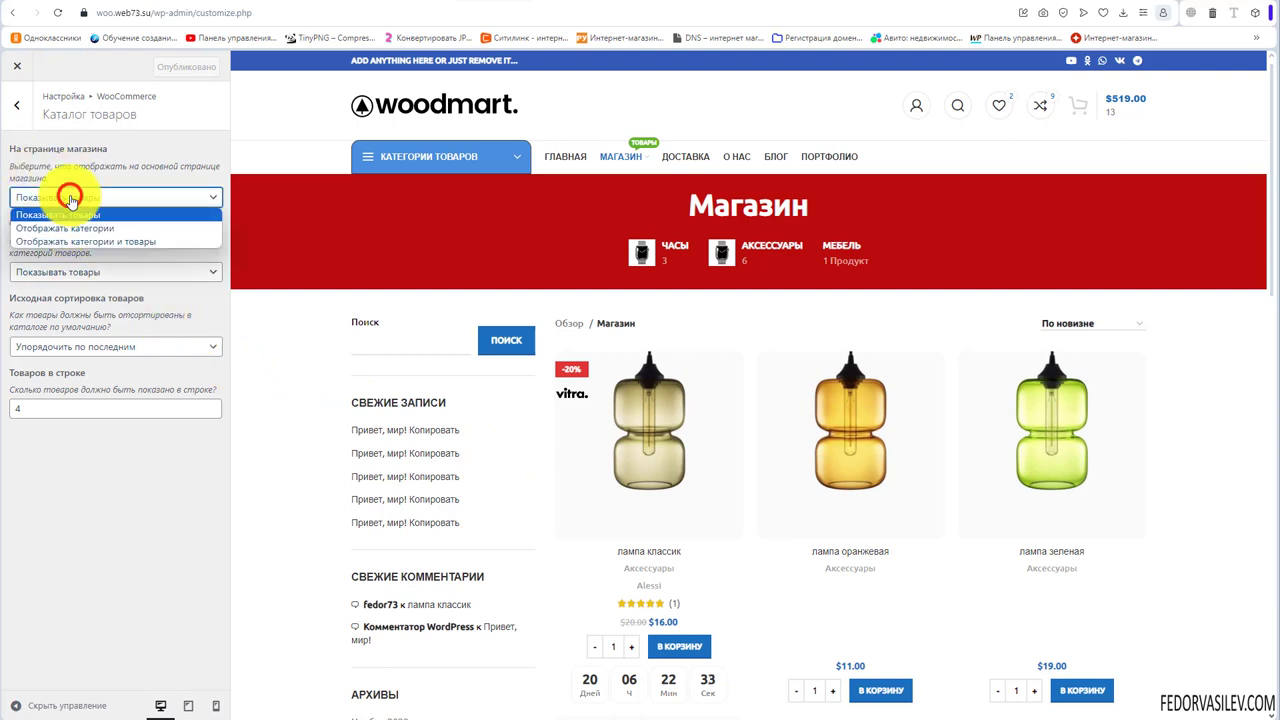
left_click(66, 229)
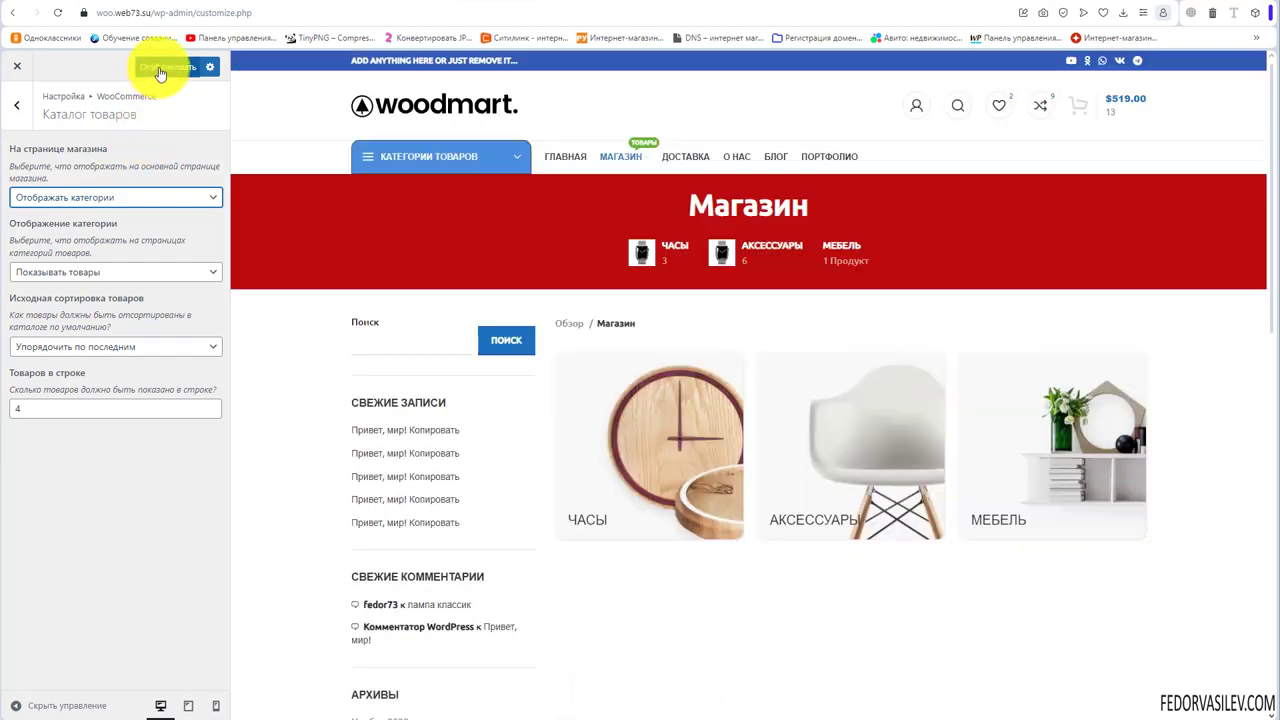
left_click(163, 67)
Reload the live shop page, check how its categories are displayed, view the «Часы» category and return to the shop
left_click(552, 2)
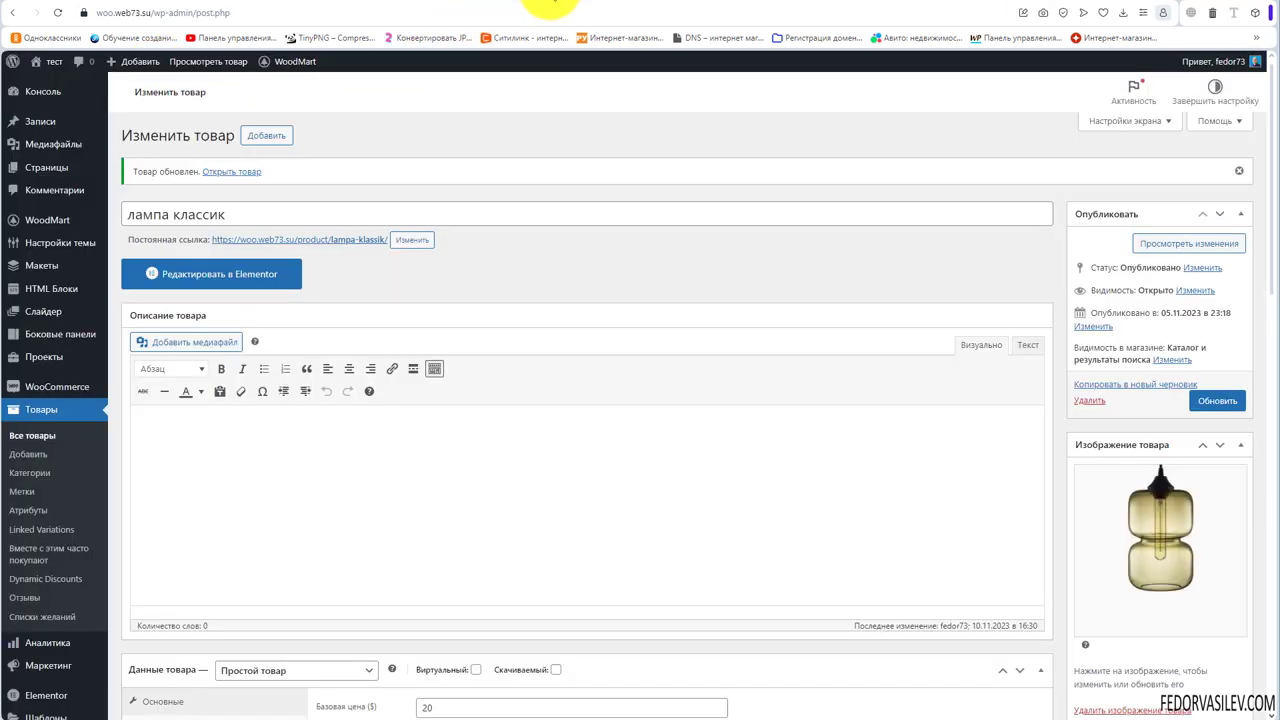
left_click(605, 2)
left_click(55, 12)
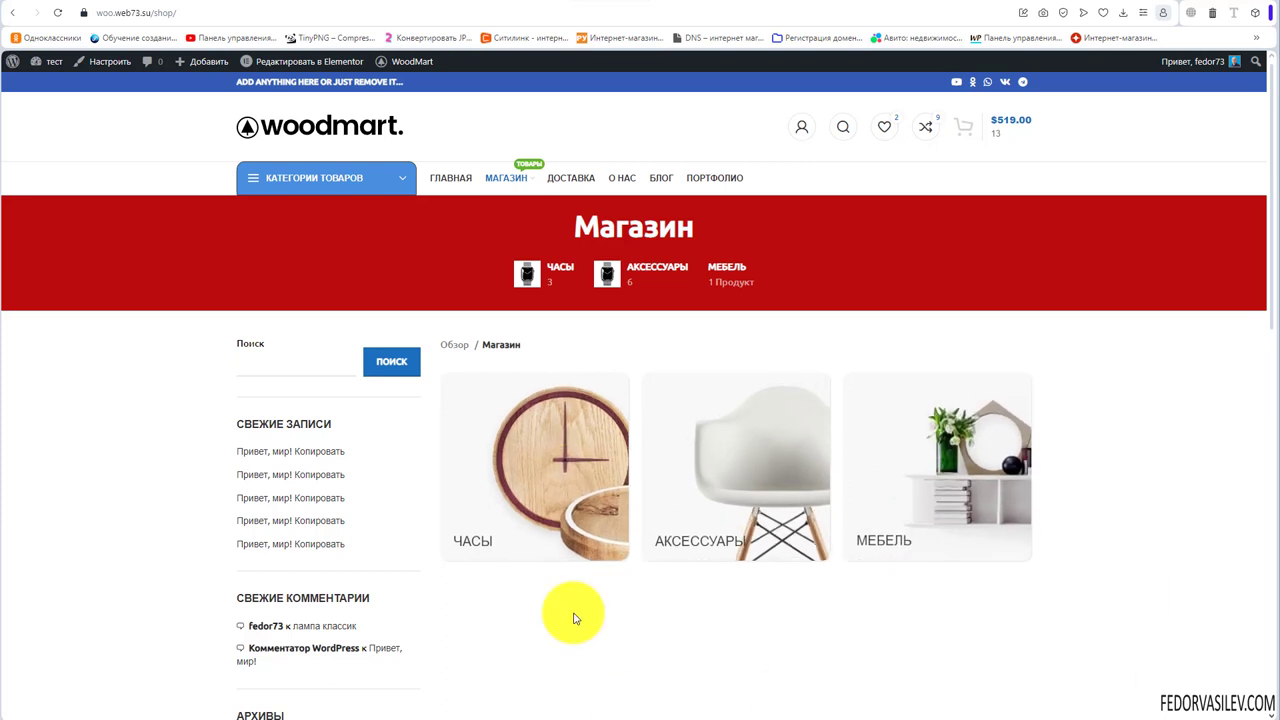
left_click(511, 491)
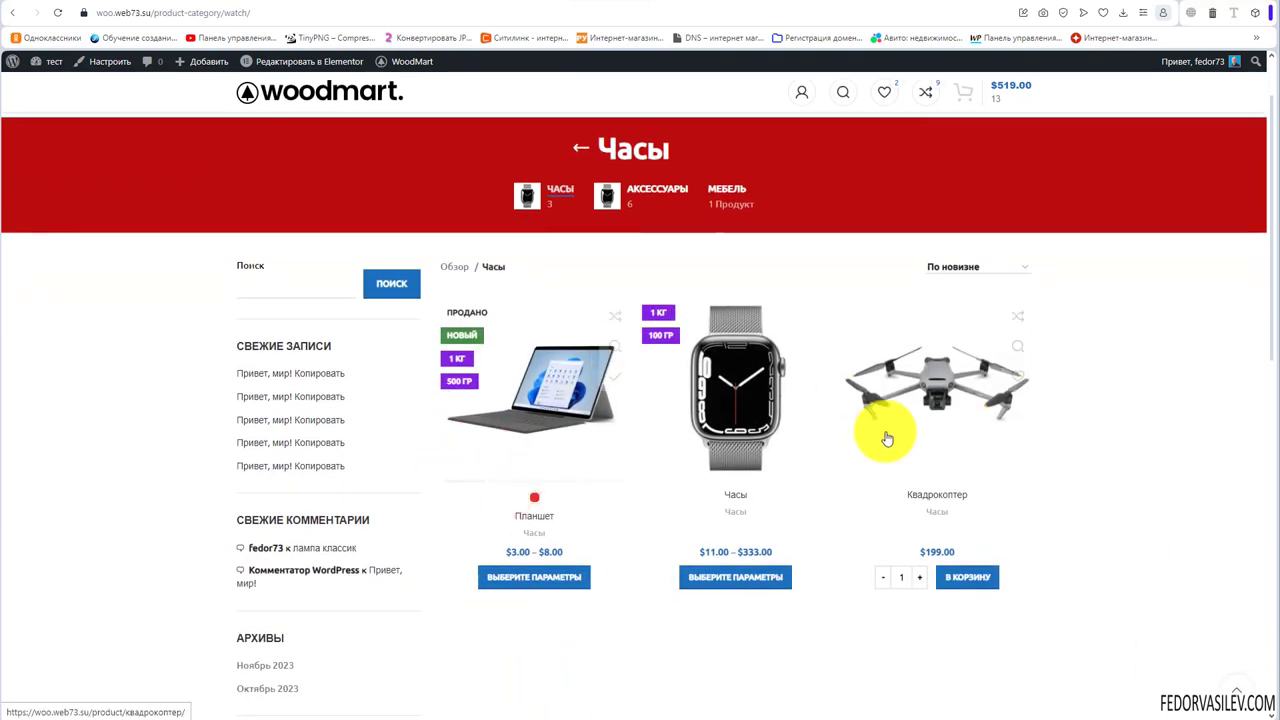
left_click(580, 146)
Return to the «Стили категорий» theme settings and try several category designs, including the one listing subcategories above the image
left_click(524, 12)
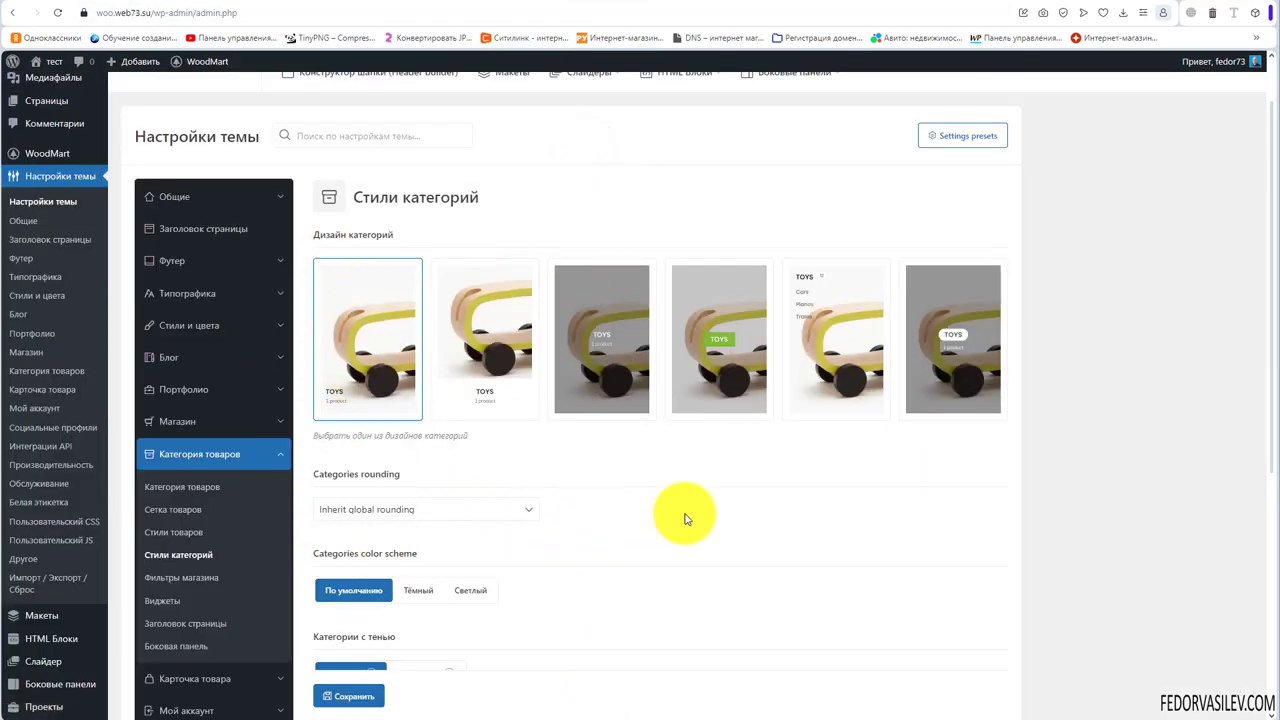
left_click(828, 343)
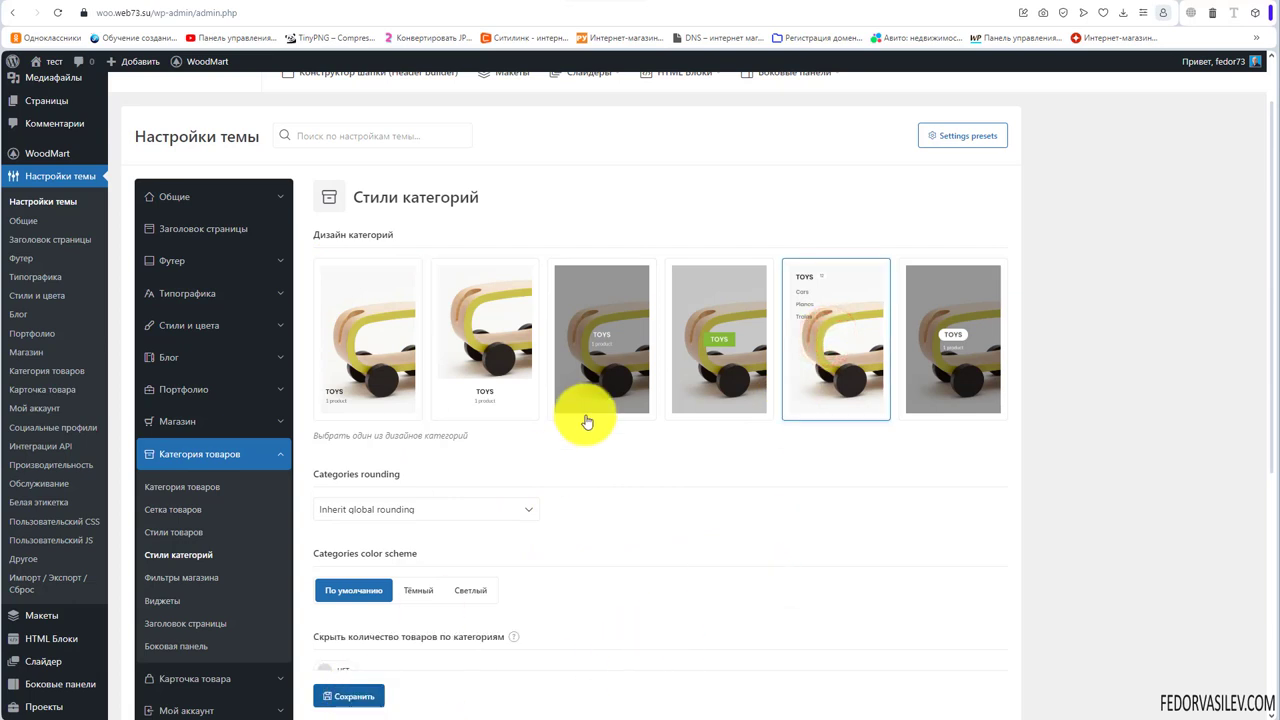
left_click(468, 350)
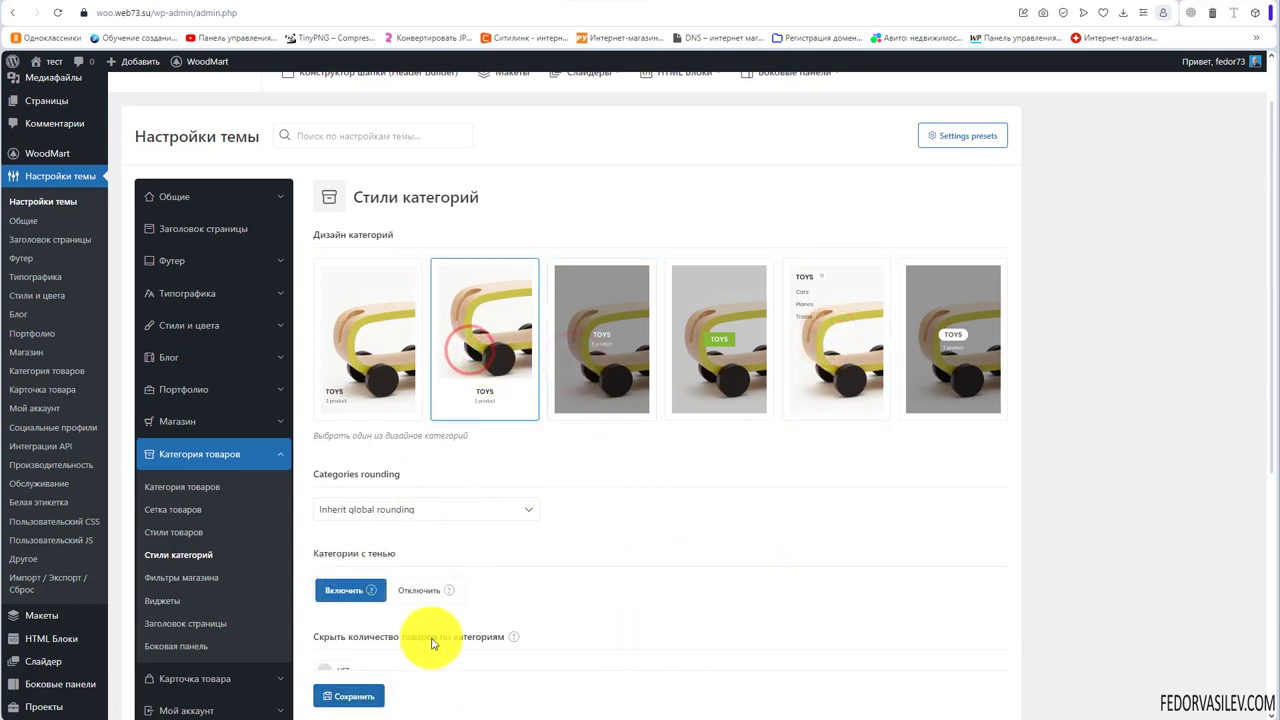
left_click(587, 379)
left_click(738, 334)
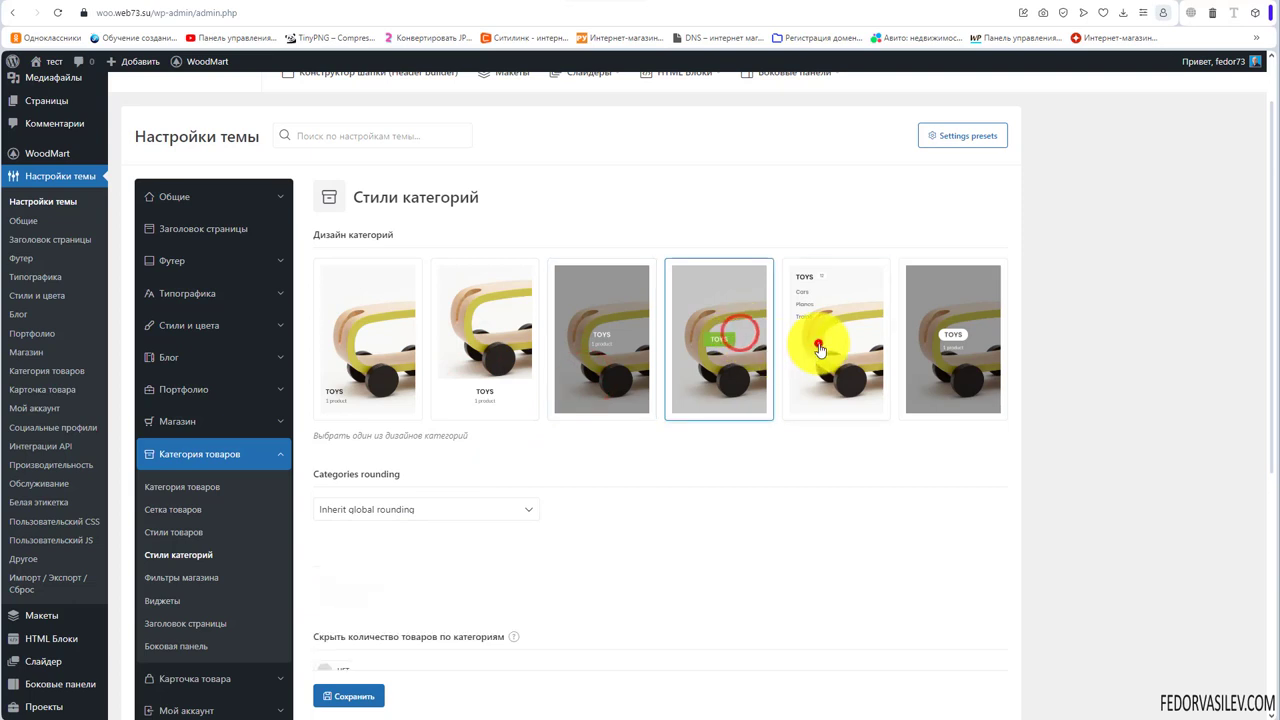
left_click(819, 348)
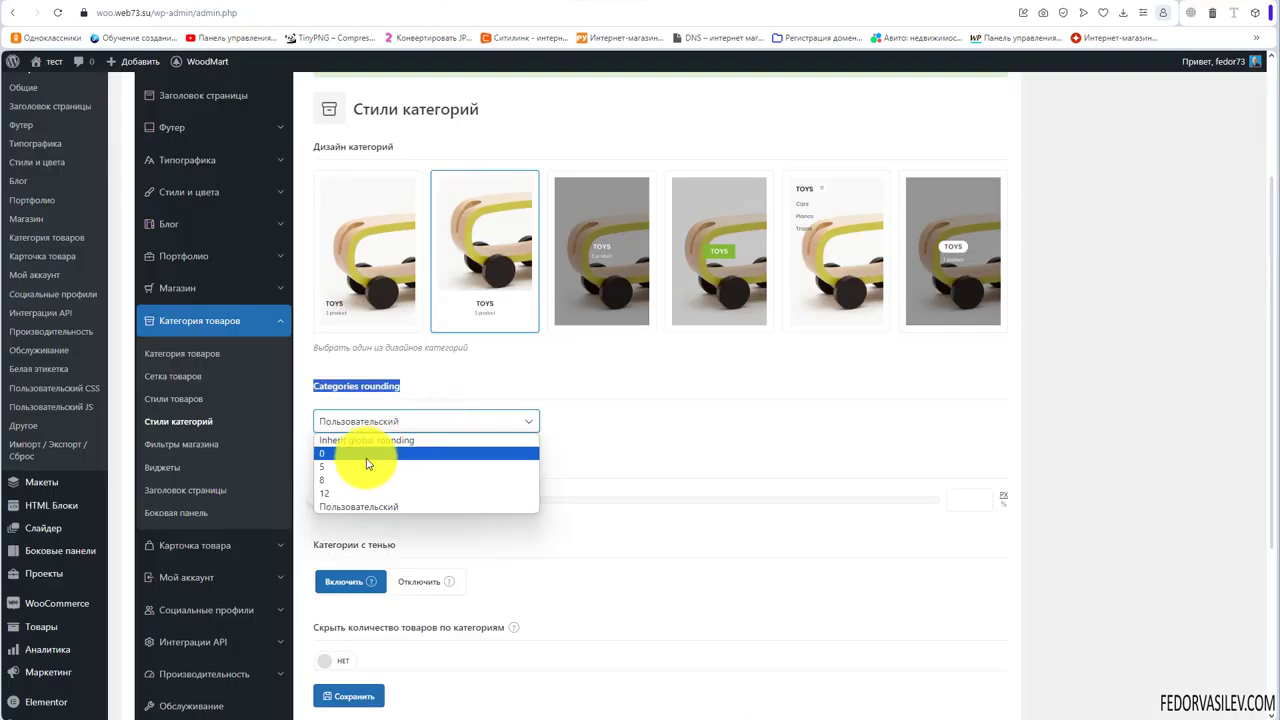
Close the Categories rounding choices and compare the category cards in the customizer preview and on the live shop page
left_click(455, 380)
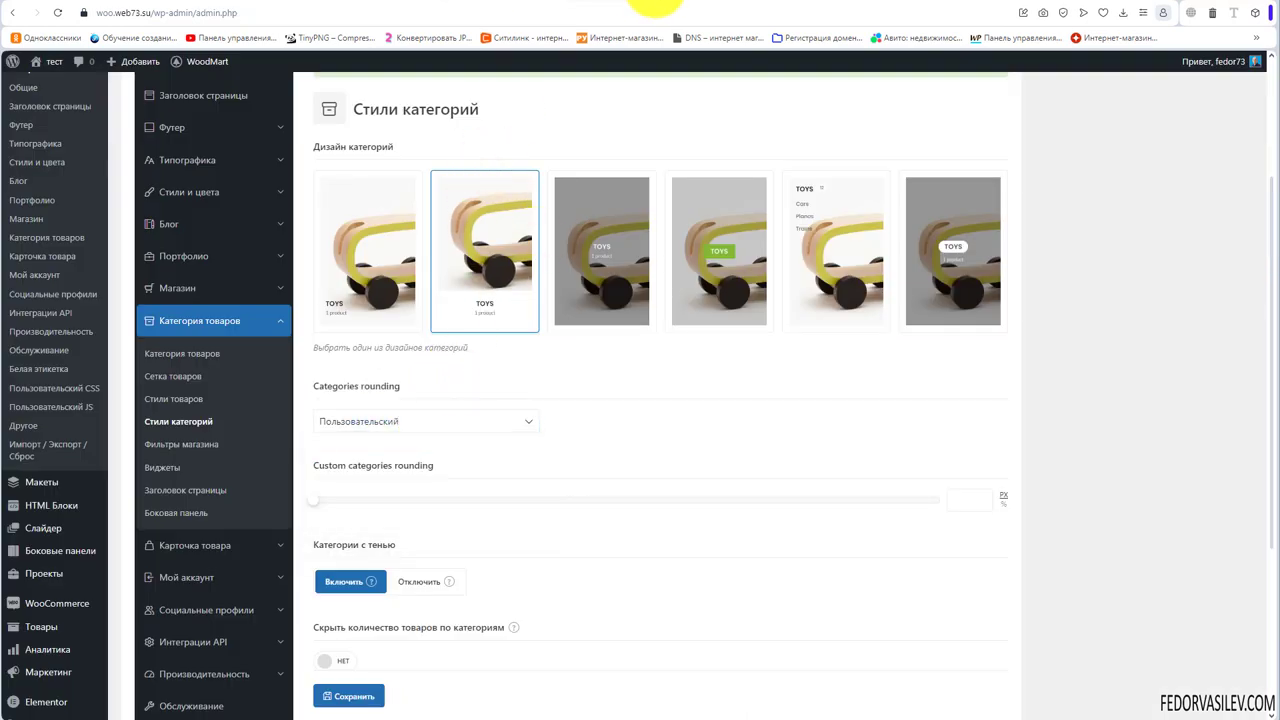
left_click(510, 2)
left_click(480, 2)
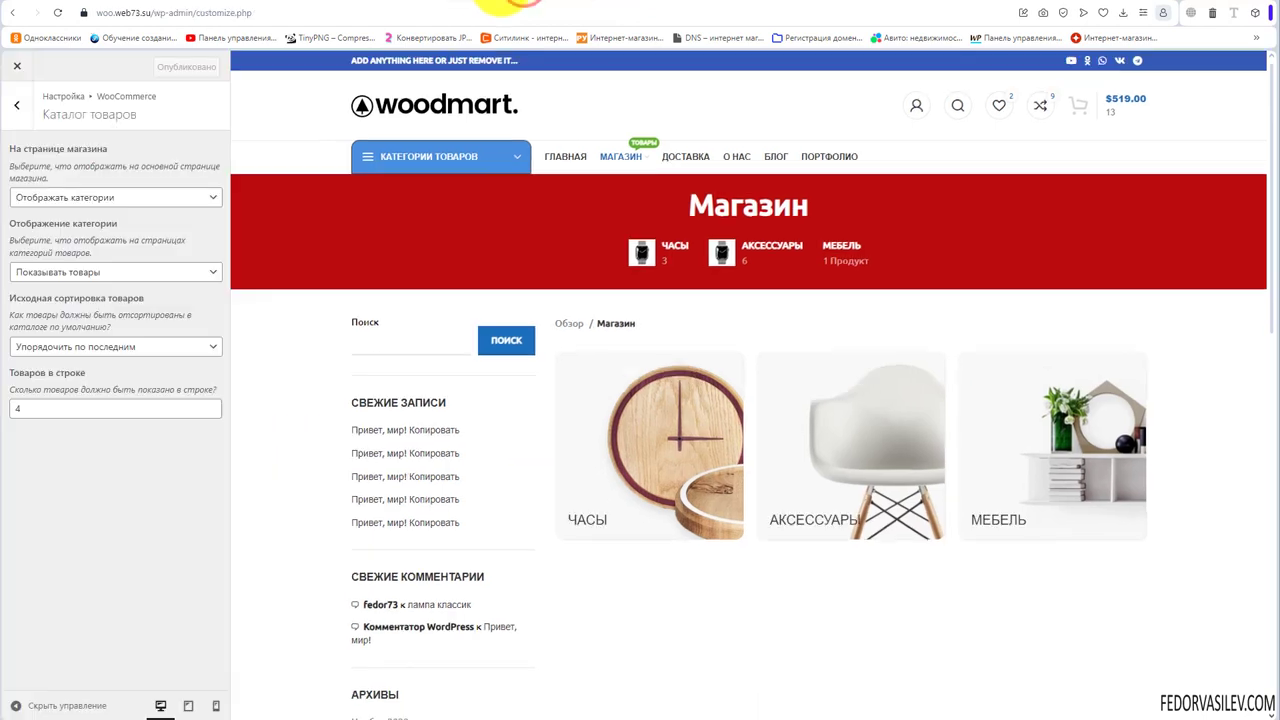
left_click(530, 2)
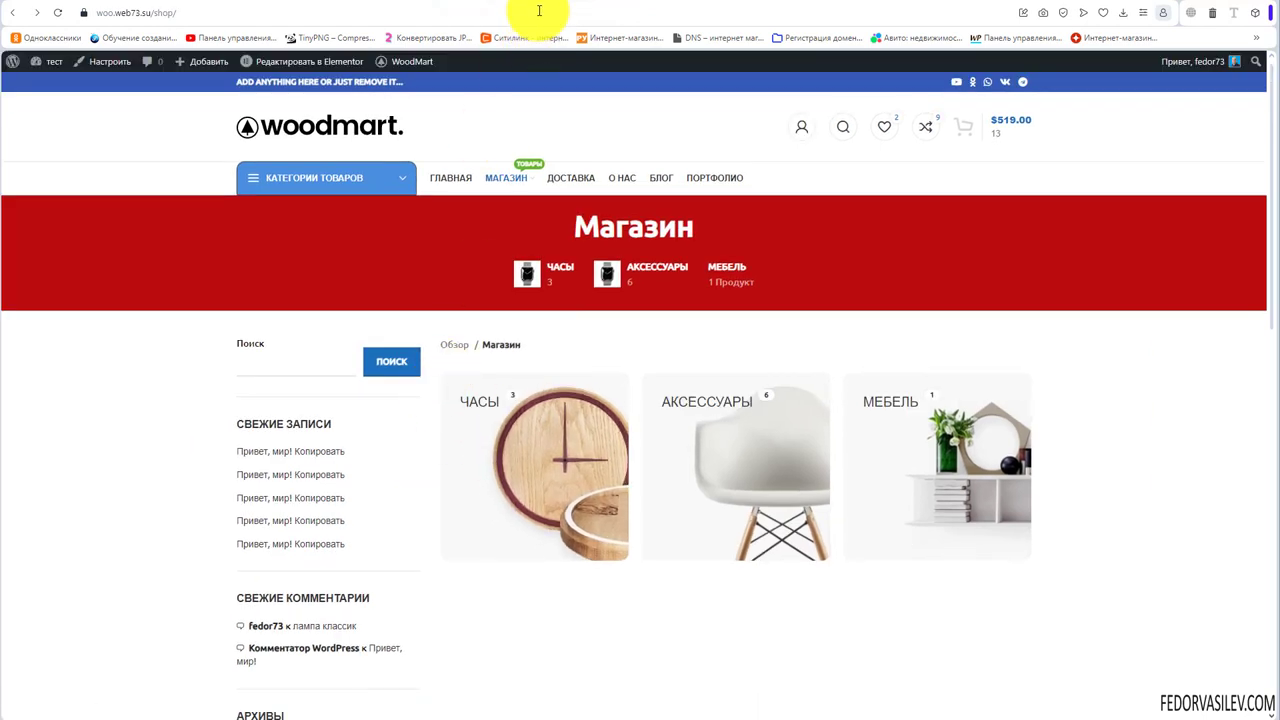
left_click(466, 3)
left_click(548, 3)
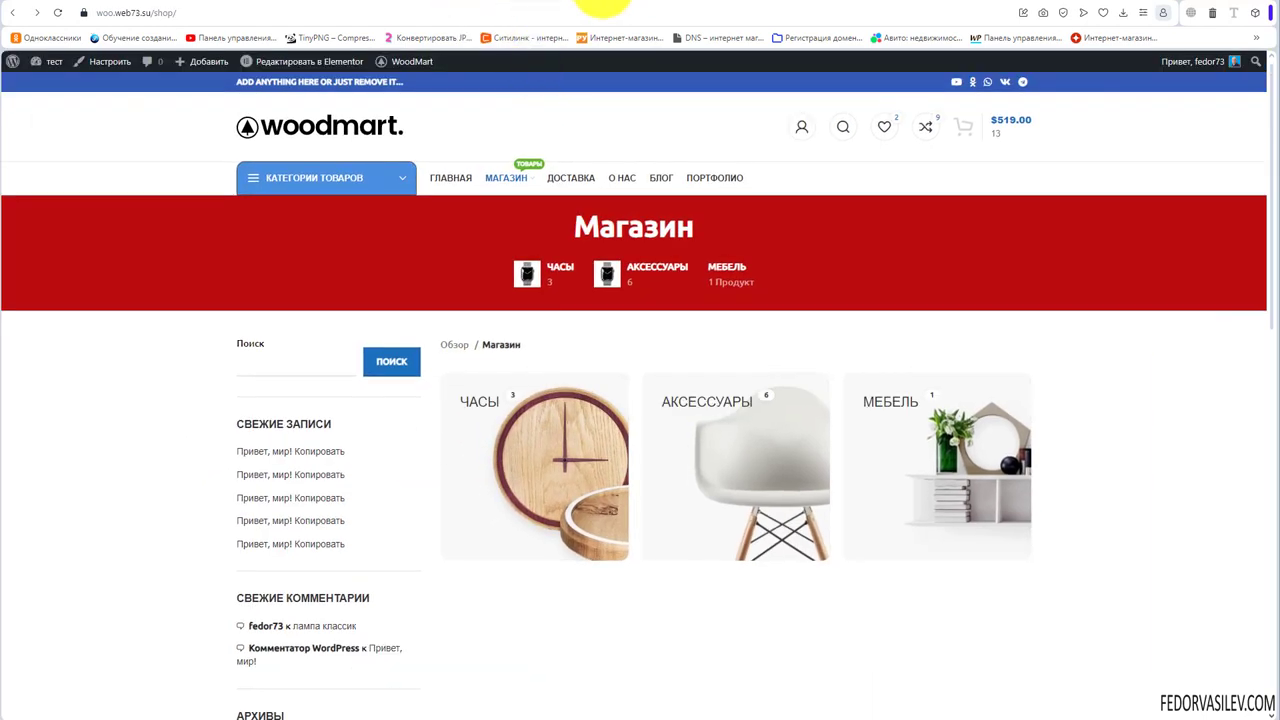
left_click(603, 4)
Set Categories rounding to «Inherit global rounding» after reviewing the «Пользовательский» option
left_click(425, 421)
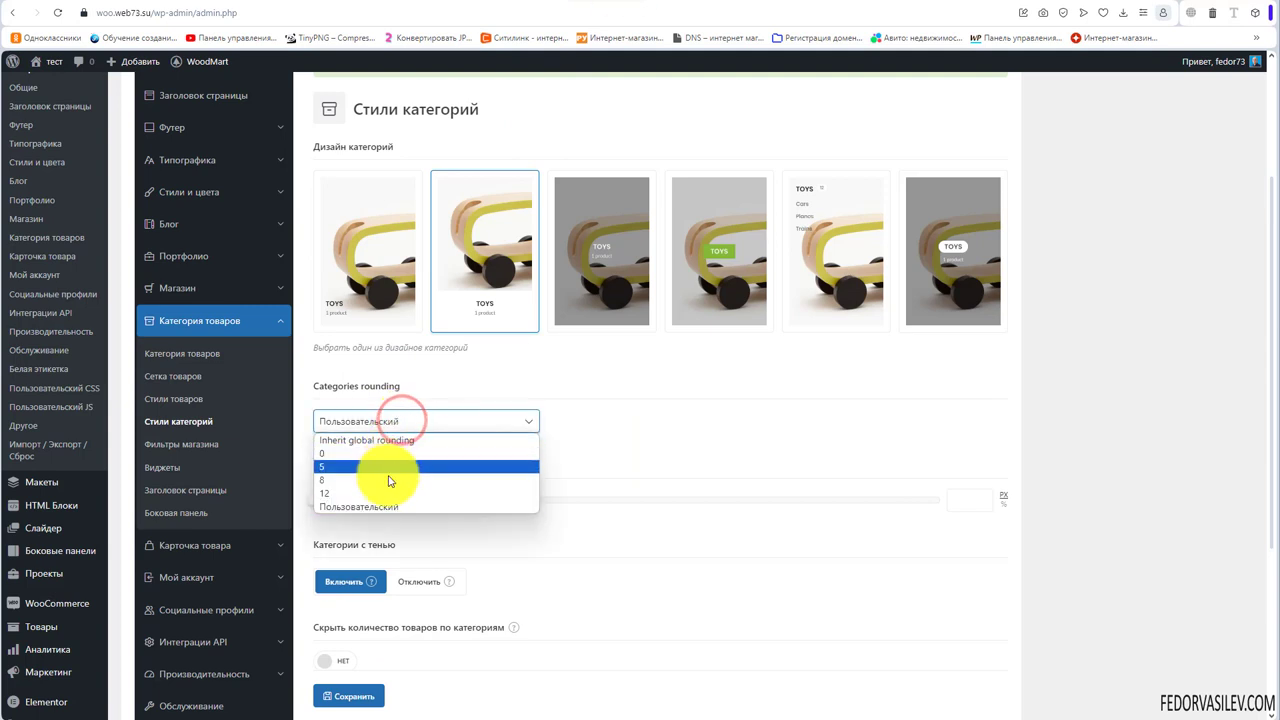
left_click(372, 505)
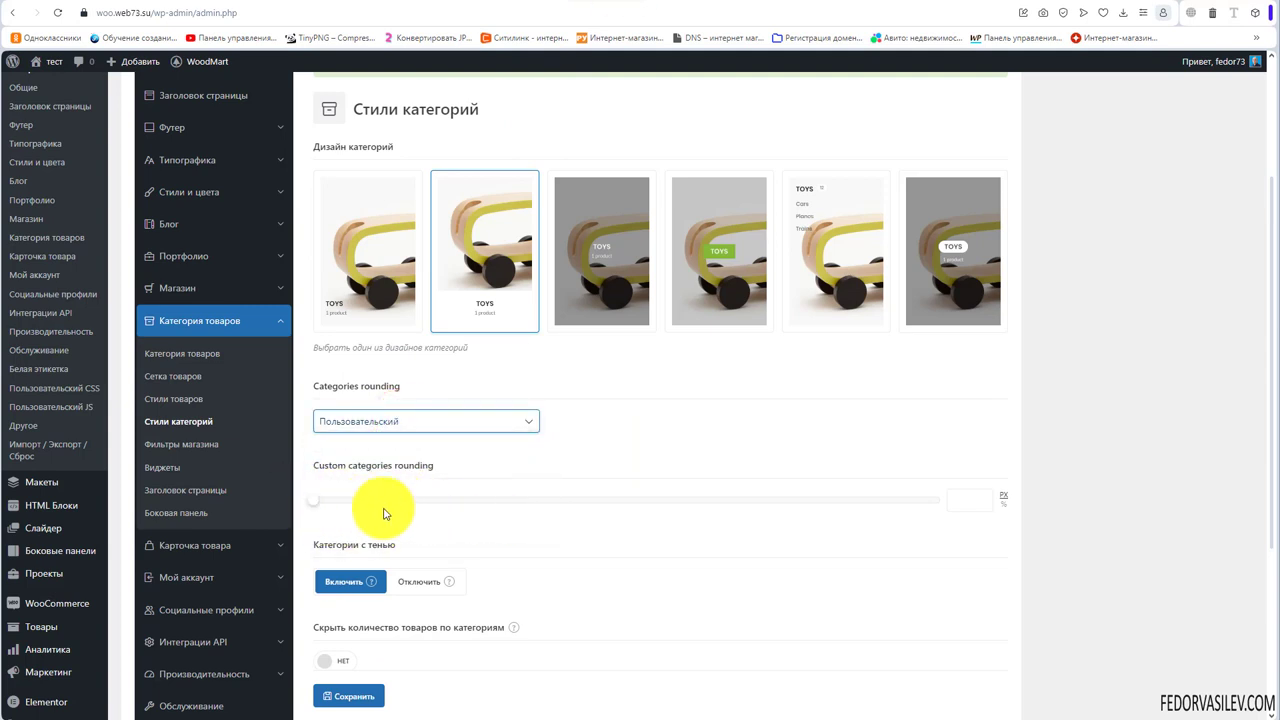
left_click(348, 419)
left_click(365, 443)
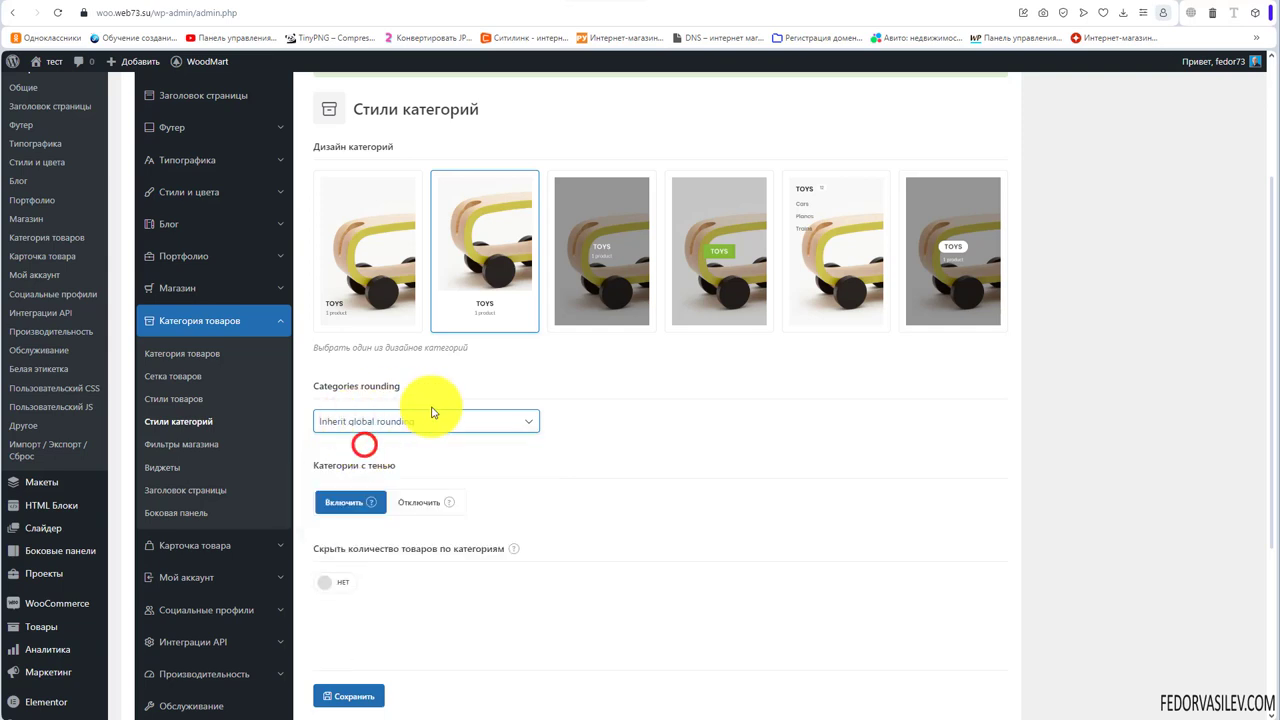
Preview the «Категории с тенью» options, and try enabling «Скрыть количество товаров по категориям» before turning it back off
mouse_move(370, 503)
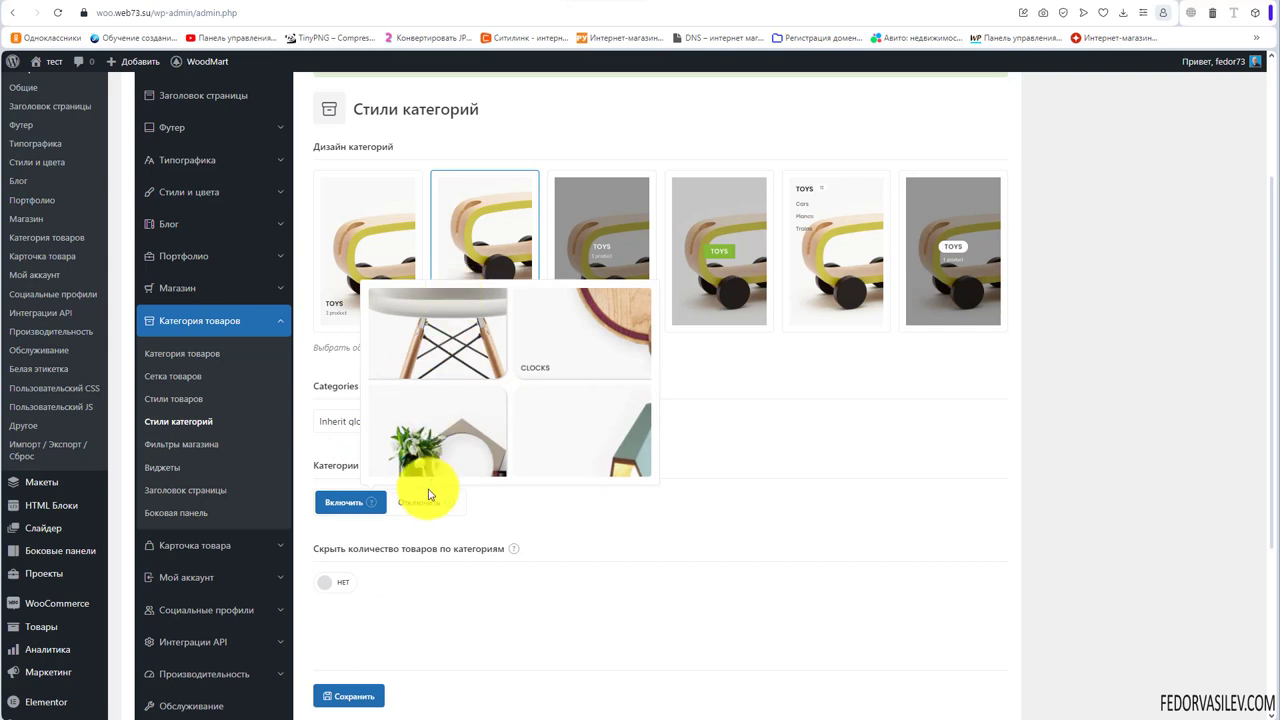
mouse_move(458, 508)
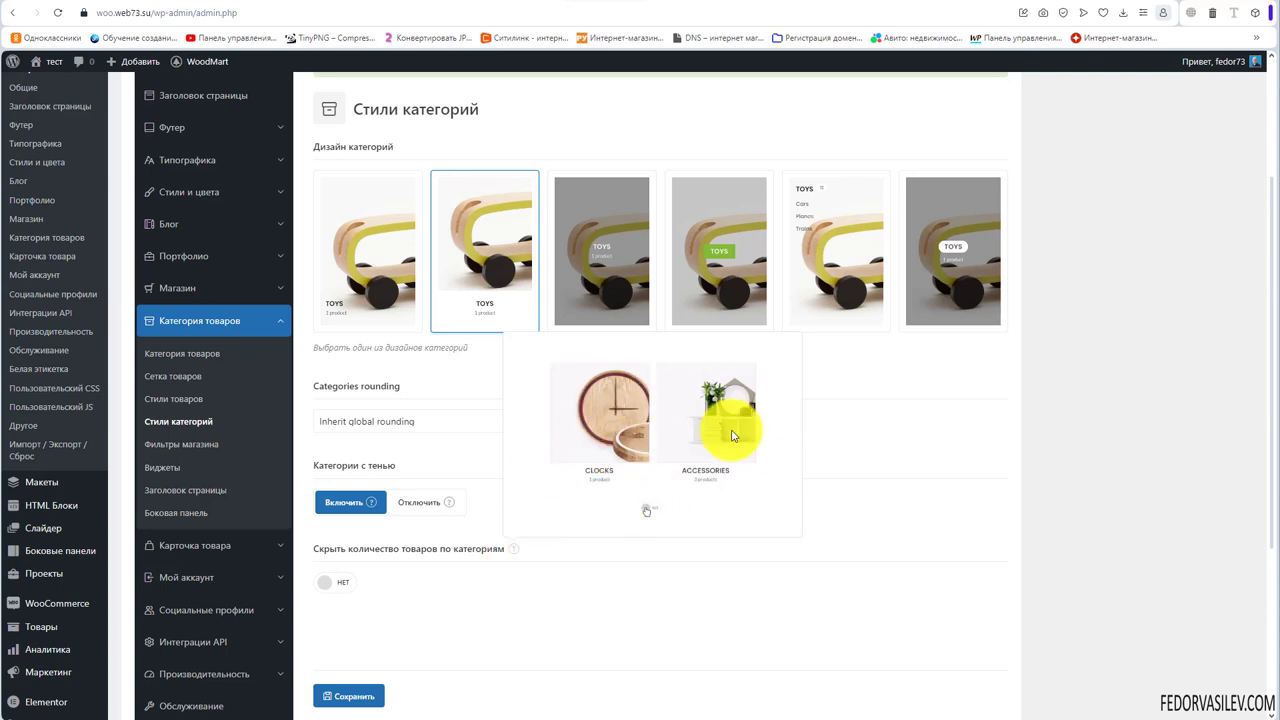
left_click(327, 527)
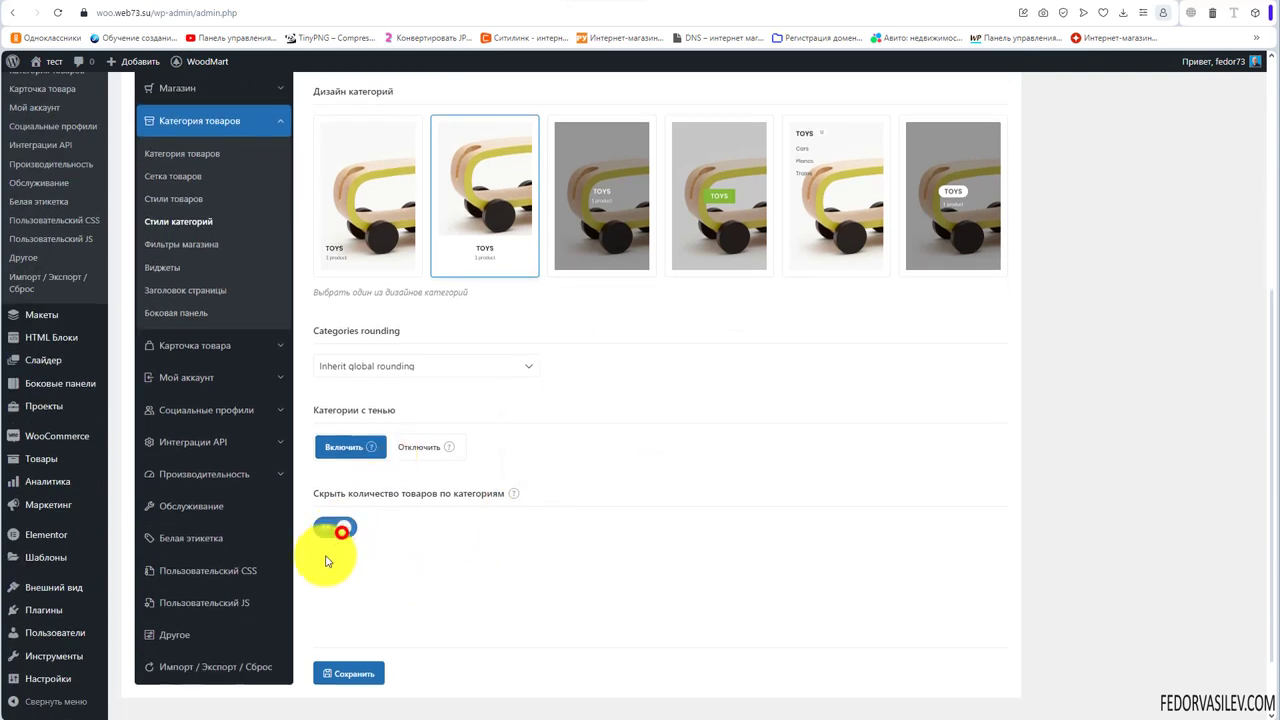
left_click(327, 527)
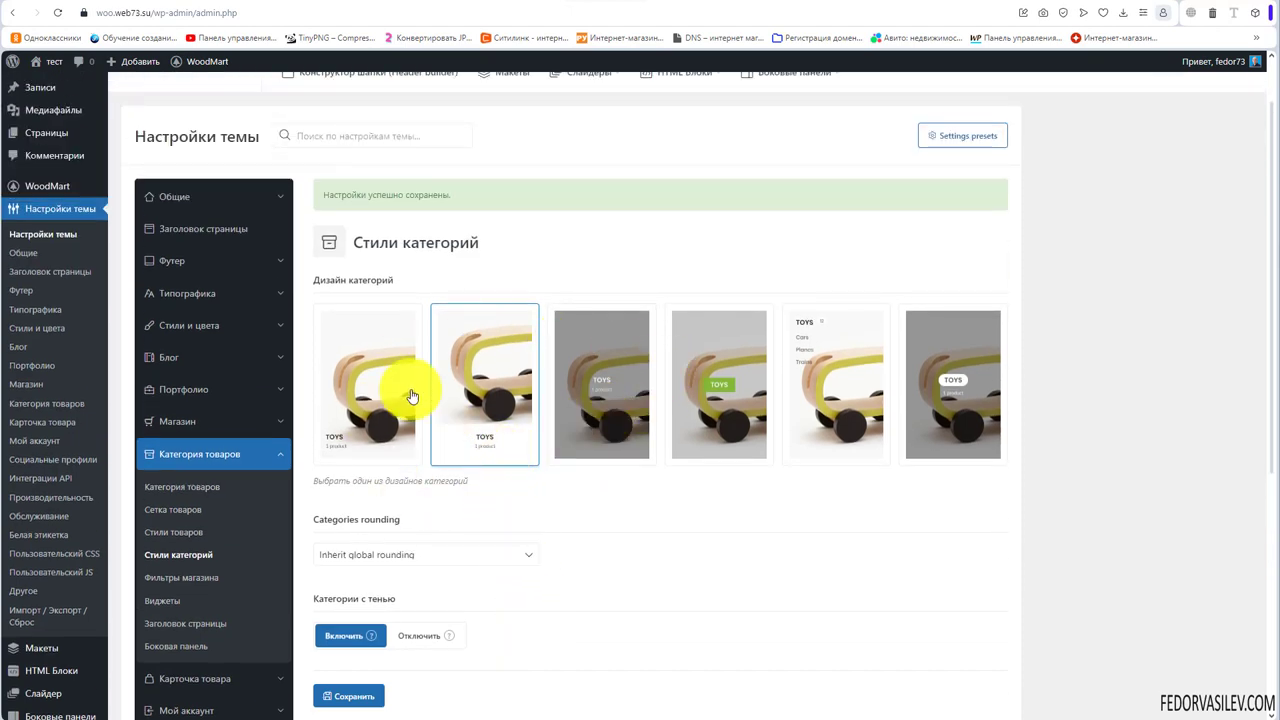
scroll(480, 370, "down", 2)
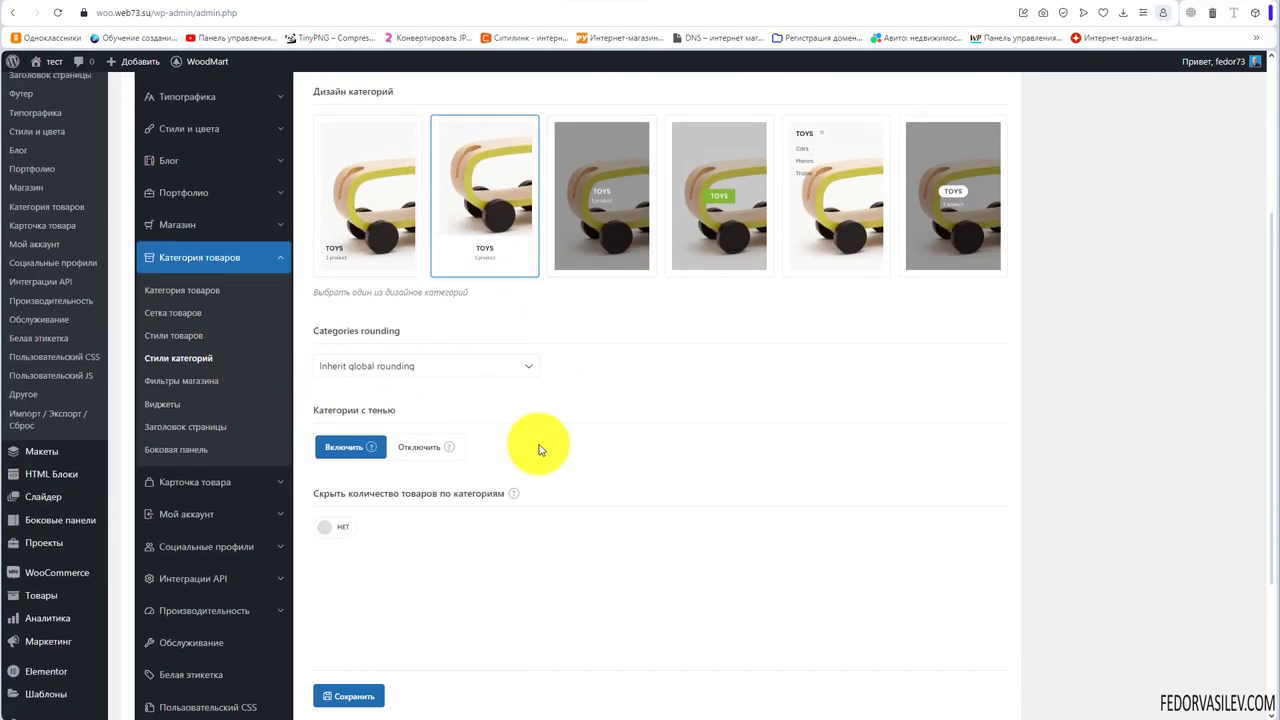
scroll(540, 443, "up", 1)
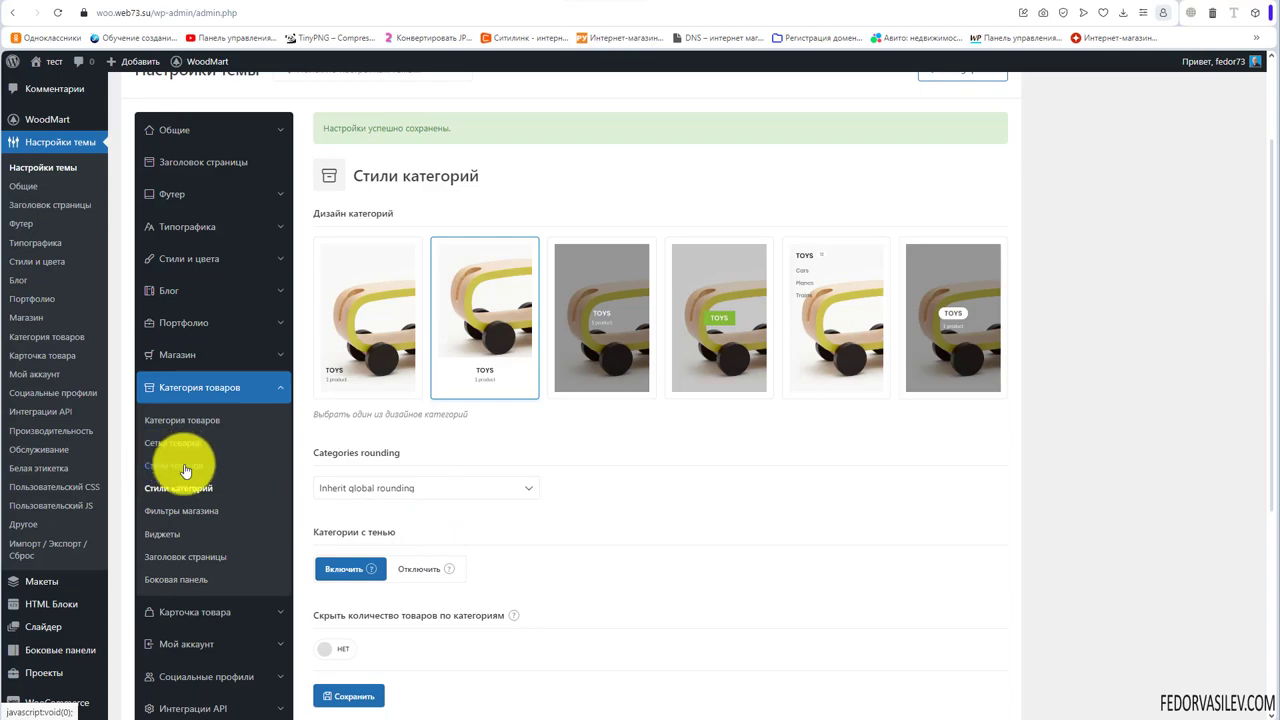
scroll(643, 400, "down", 1)
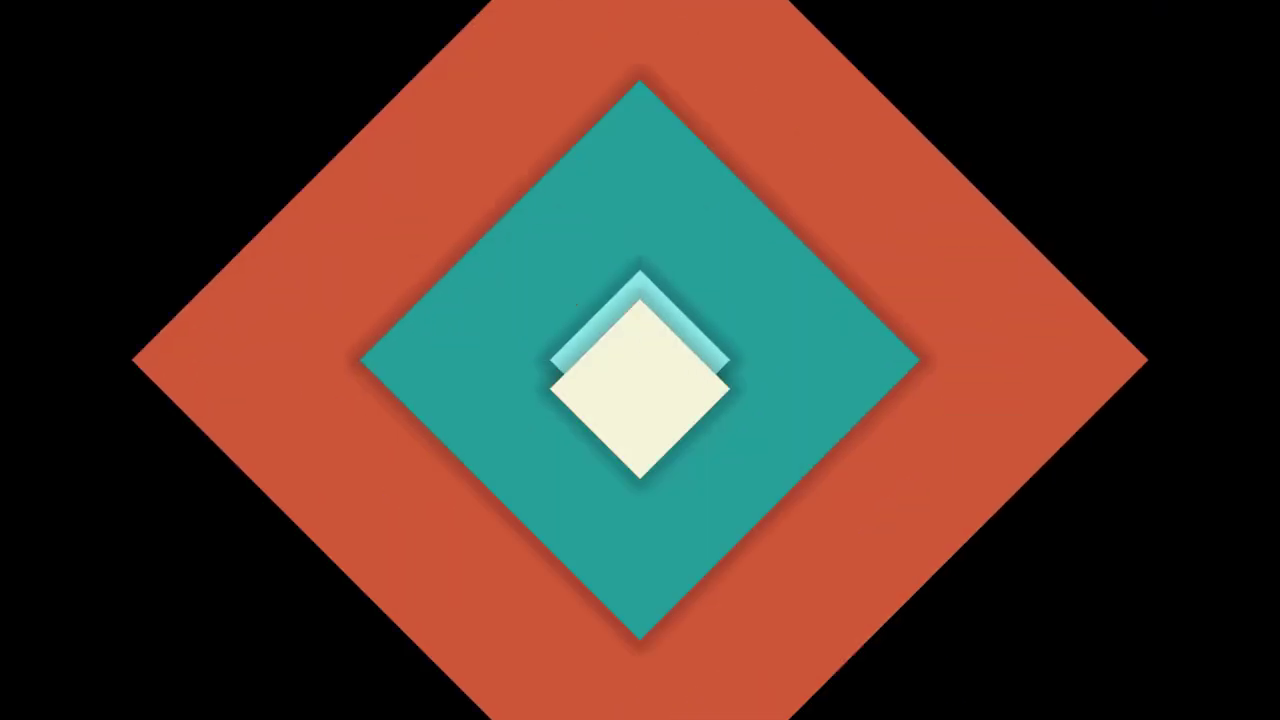